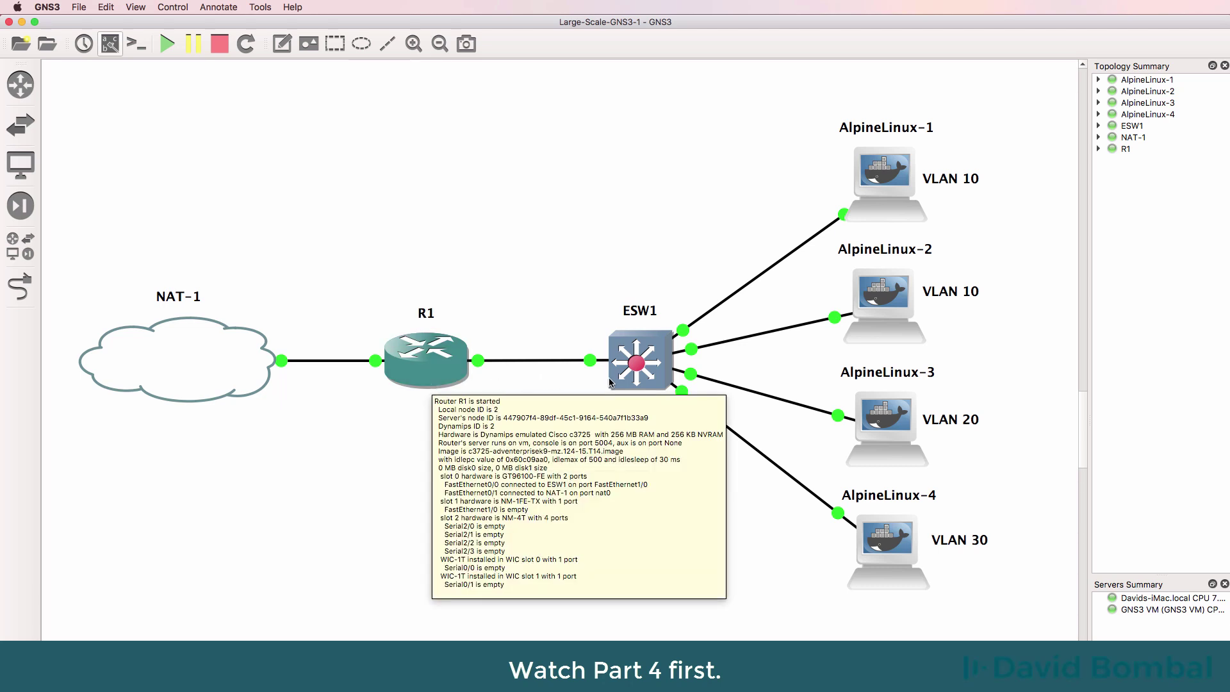
- Show the interface labels on the topology and tidy the f0/0 and f0/1 labels beside router R1
mouse_move(620, 370)
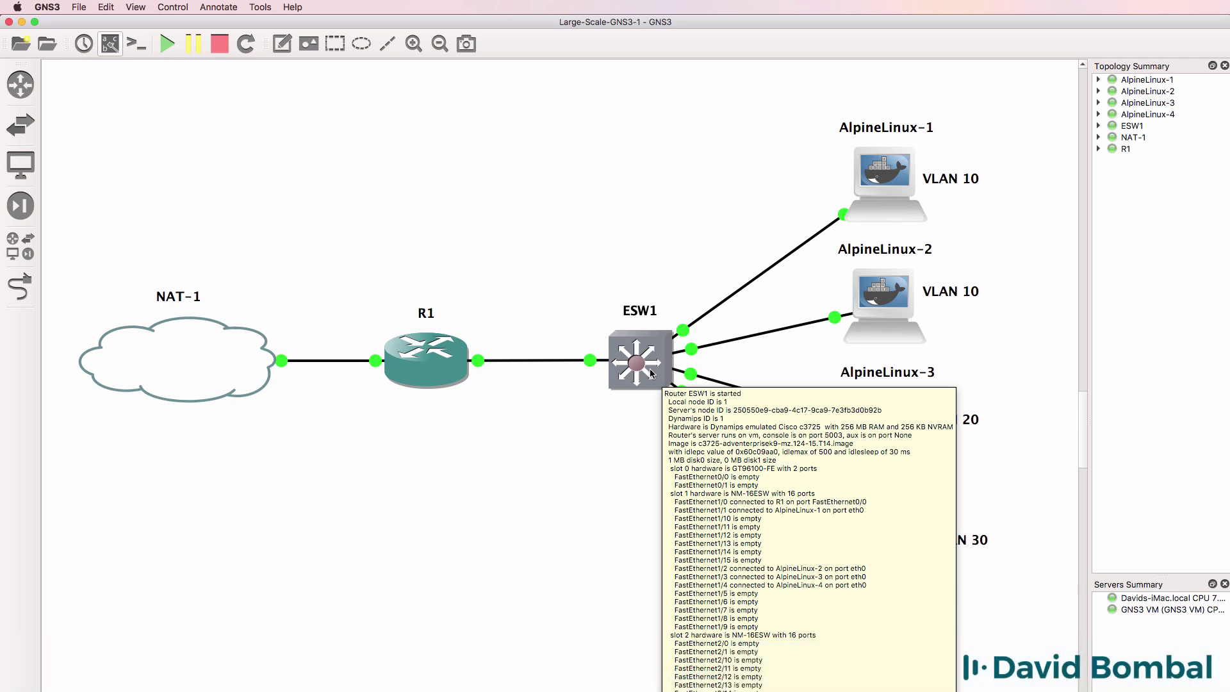
mouse_move(451, 363)
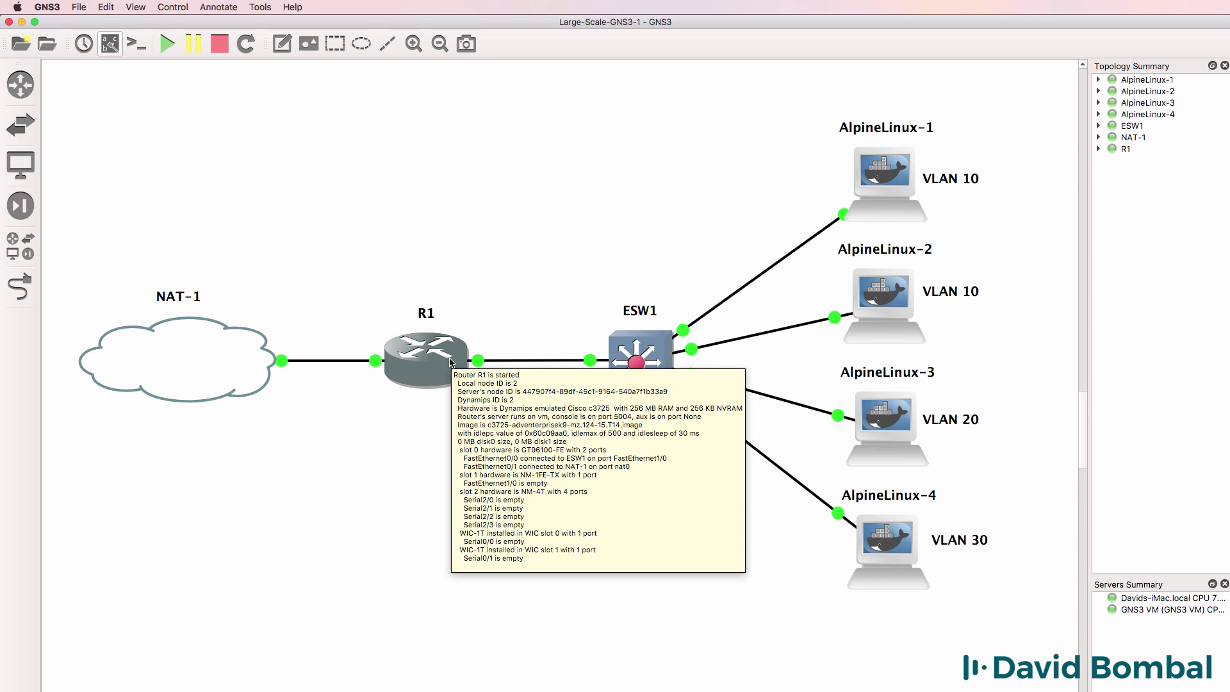
click(110, 43)
drag(559, 383, 493, 386)
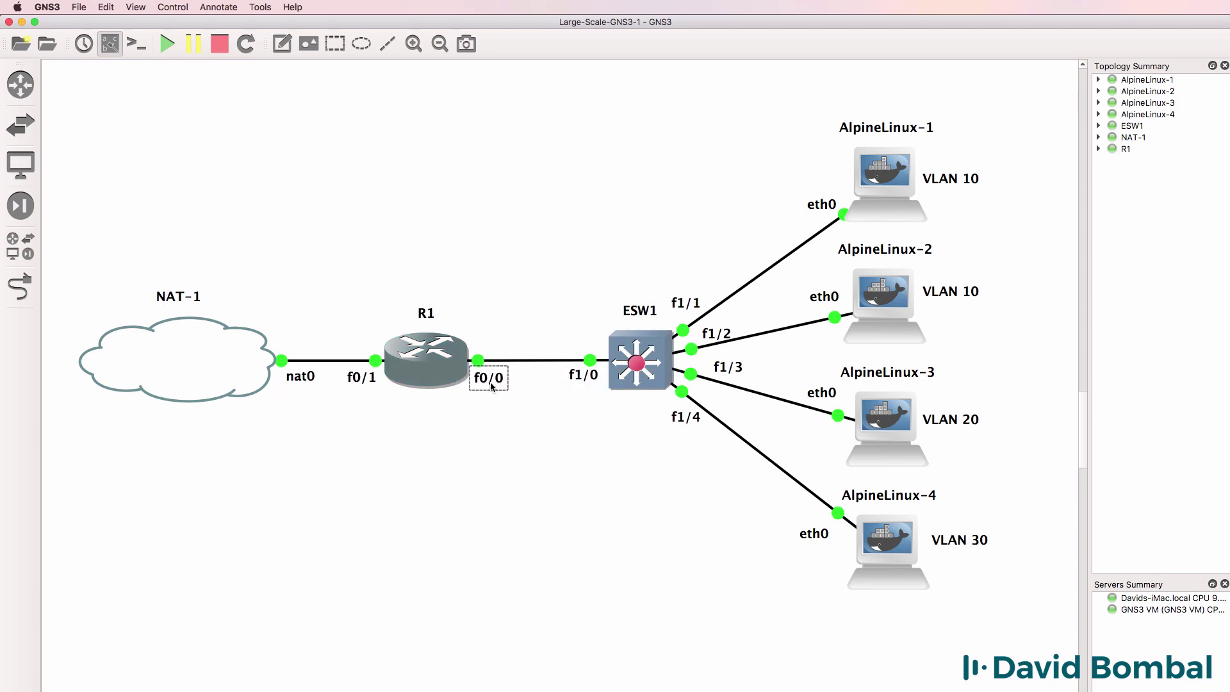
drag(367, 383, 367, 379)
mouse_move(426, 368)
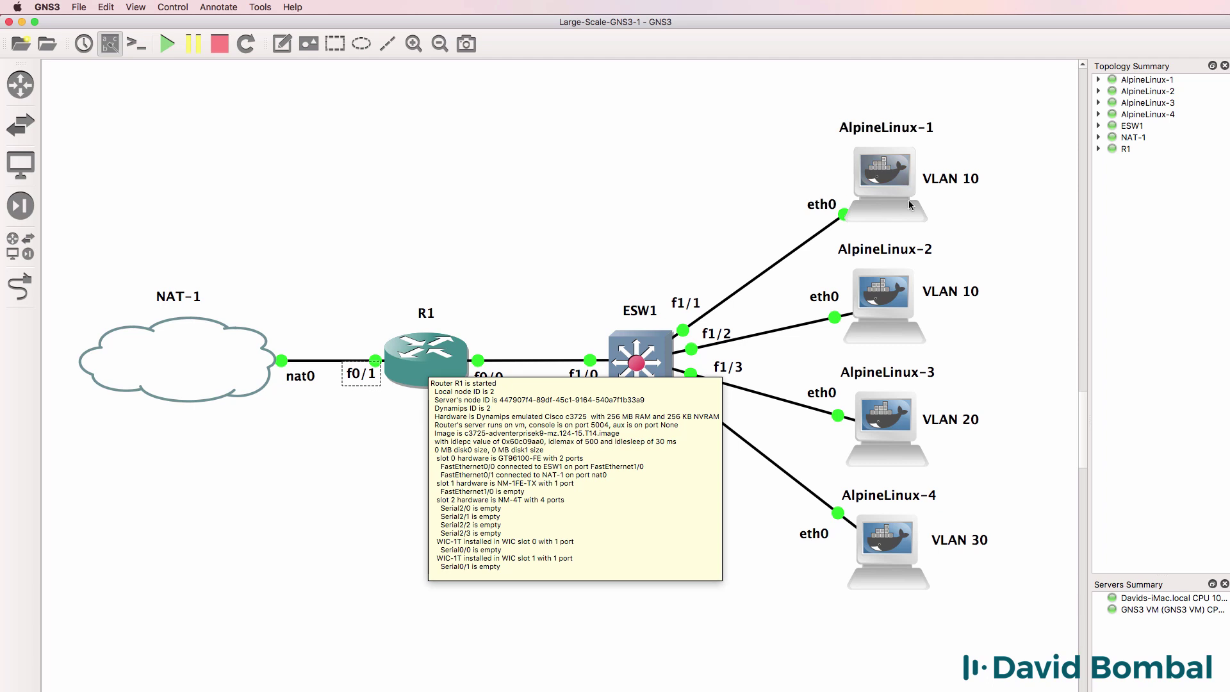
click(888, 600)
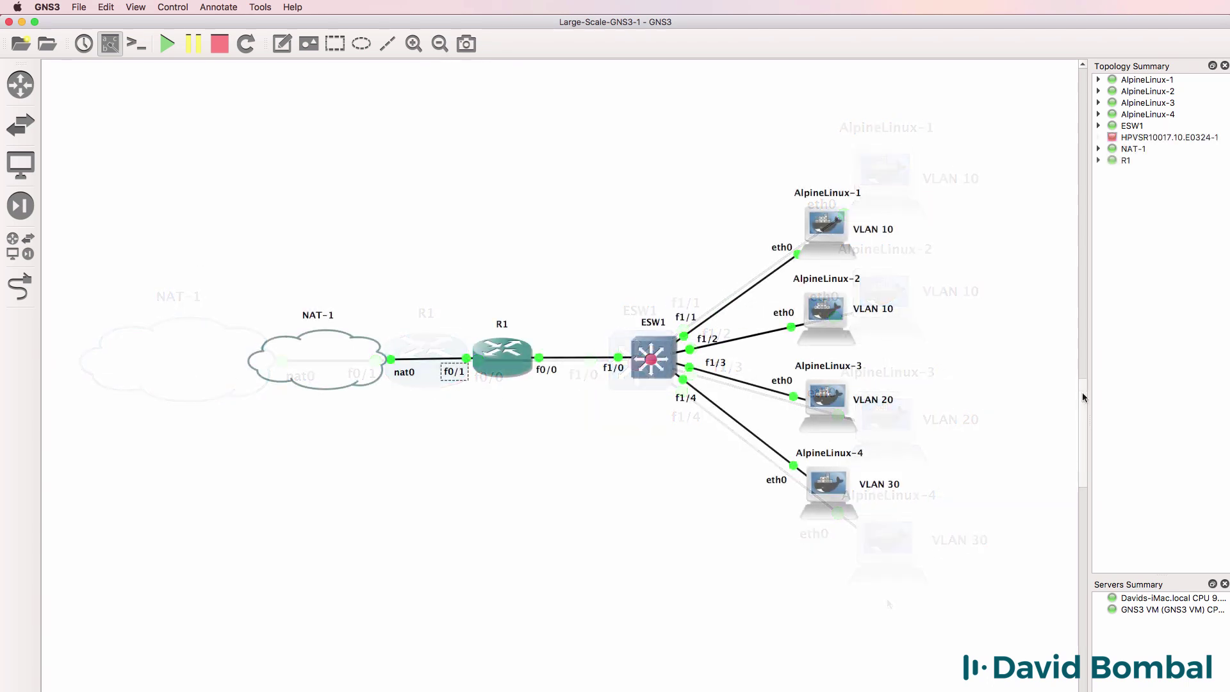
- Delete the link between NAT-1 and R1, and move the NAT-1 cloud well above and to the left of R1
drag(1082, 396, 1083, 402)
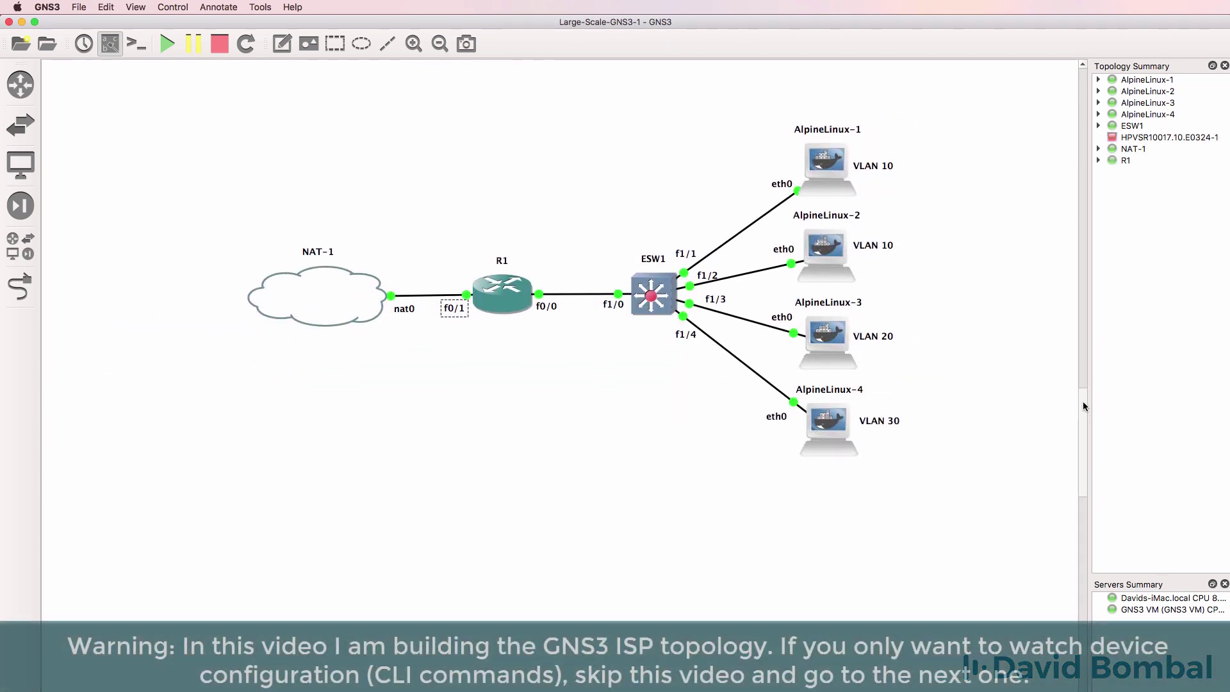
right_click(428, 299)
click(451, 354)
drag(321, 304, 306, 130)
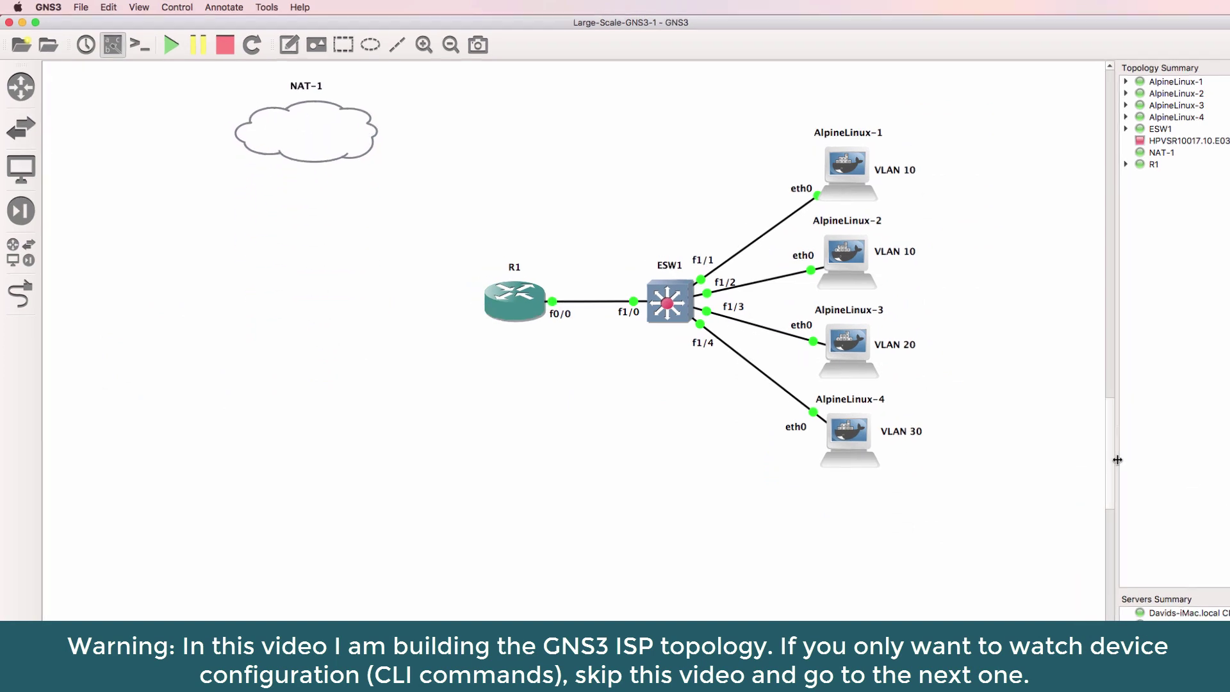
drag(1101, 458, 1100, 434)
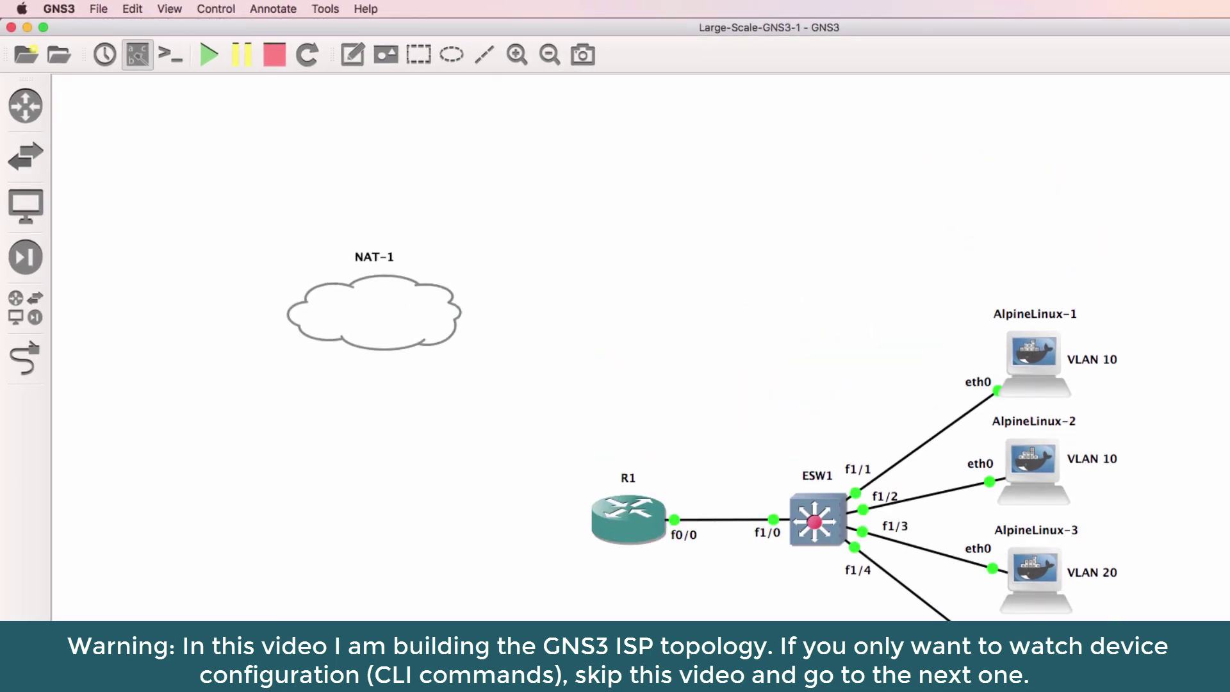
drag(415, 287, 401, 134)
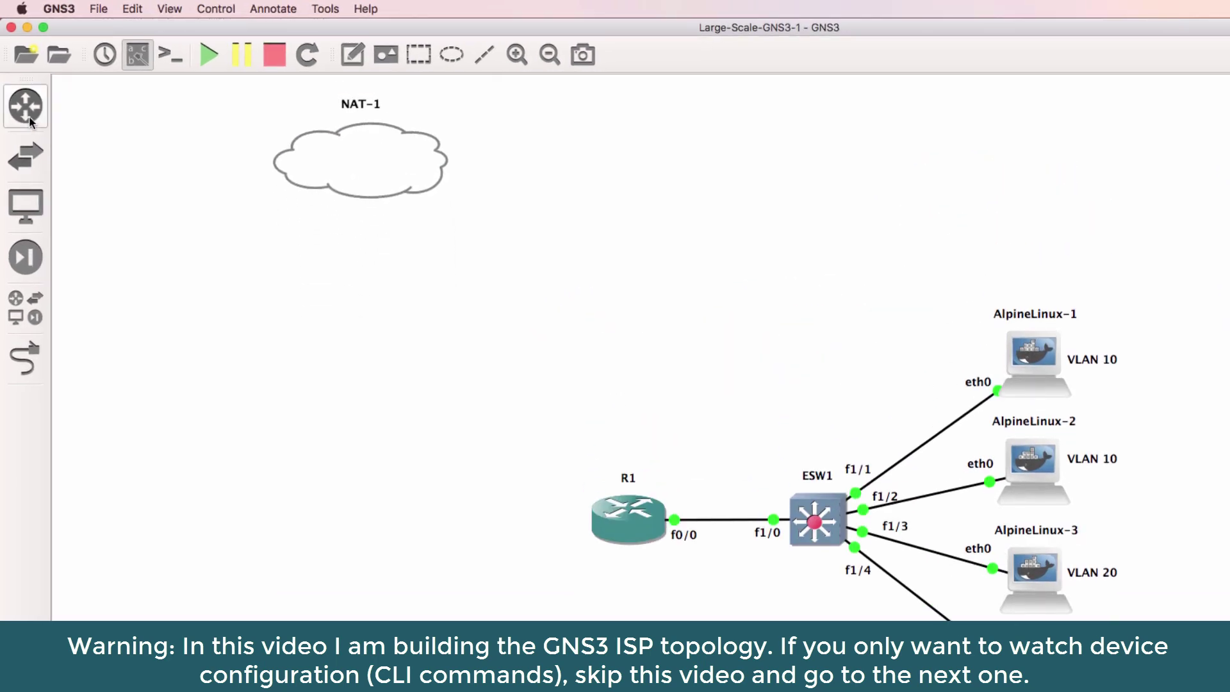
- Add a Cisco IOSv 15.6(2)T-fast router to the workspace directly below NAT-1
click(27, 112)
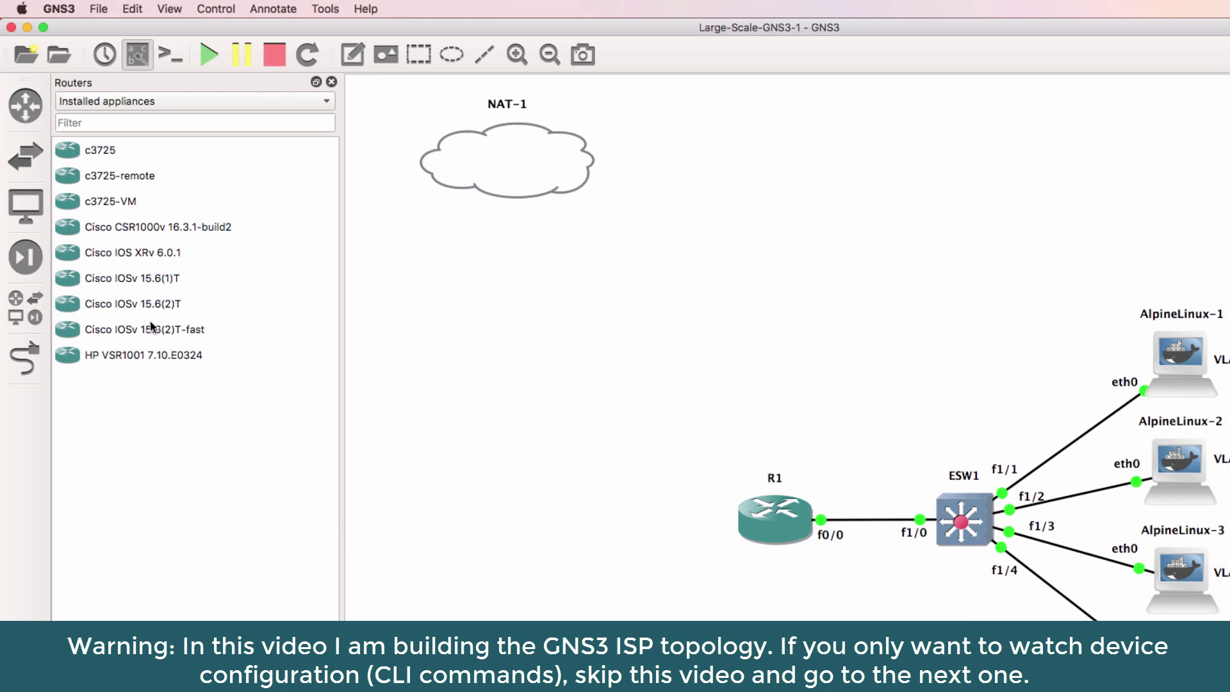
click(190, 331)
drag(156, 333, 509, 284)
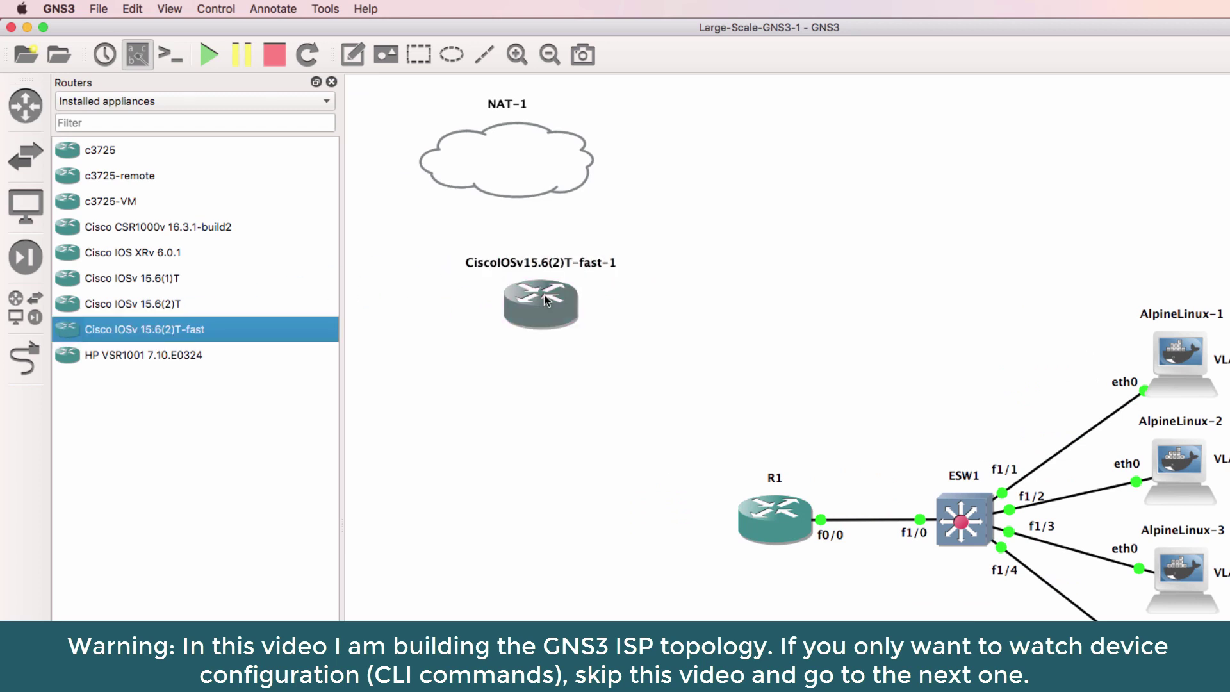
- Set the number of network adapters of the new Cisco IOSv router to 8
right_click(541, 301)
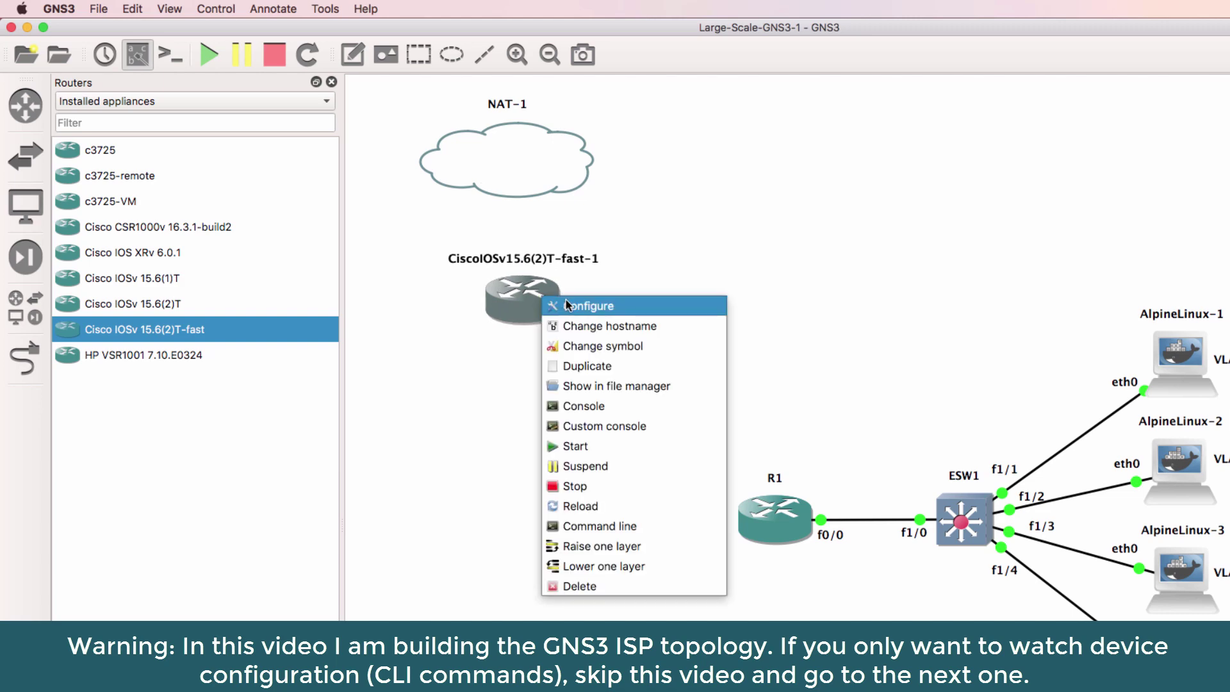
click(566, 303)
click(885, 191)
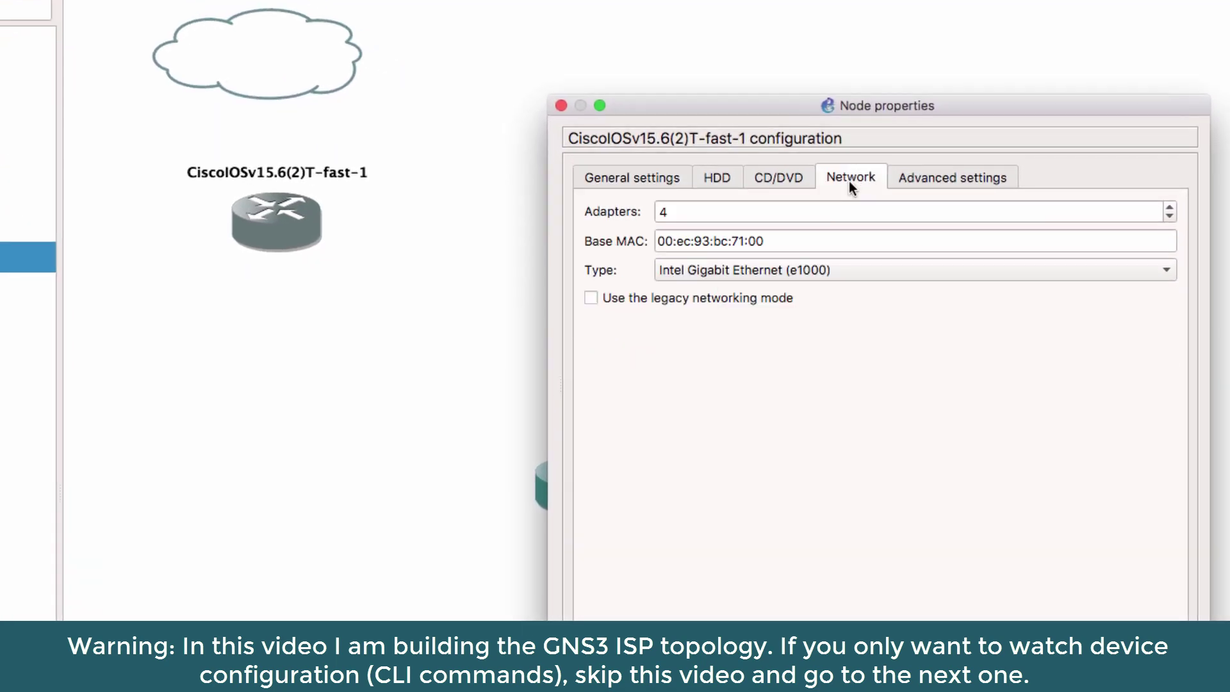
click(1171, 208)
click(1171, 208)
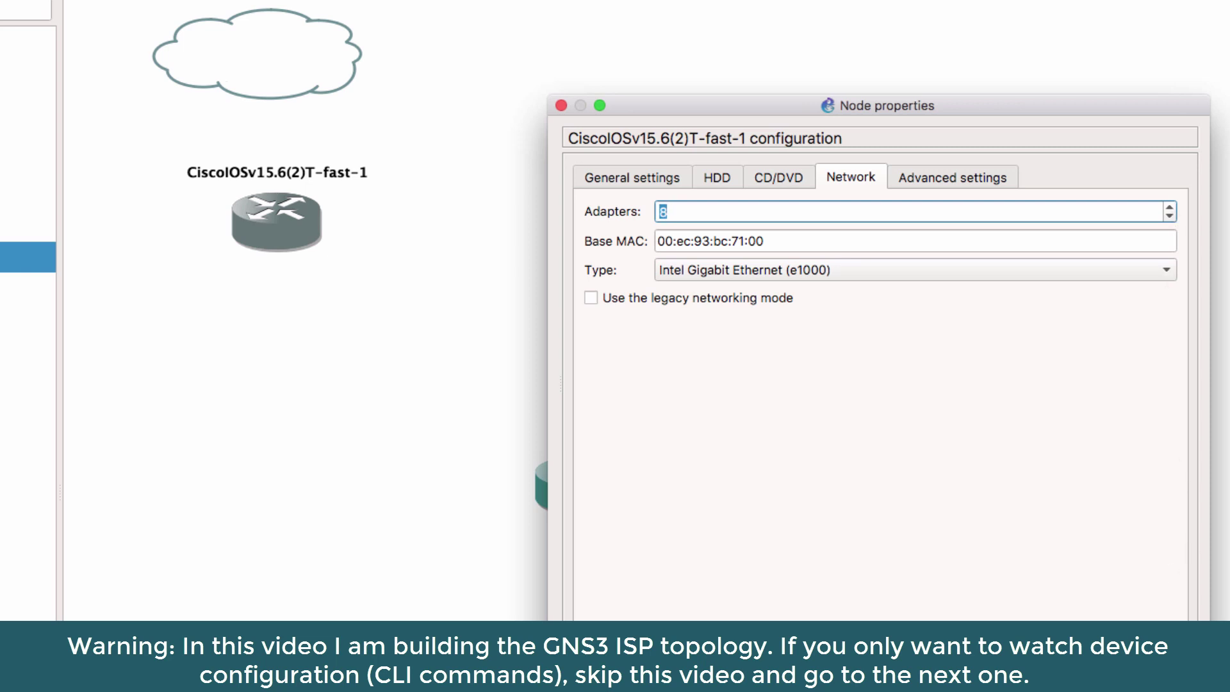
key(Return)
- Duplicate the Cisco IOSv router and place the copy below the original, level with R1
right_click(259, 242)
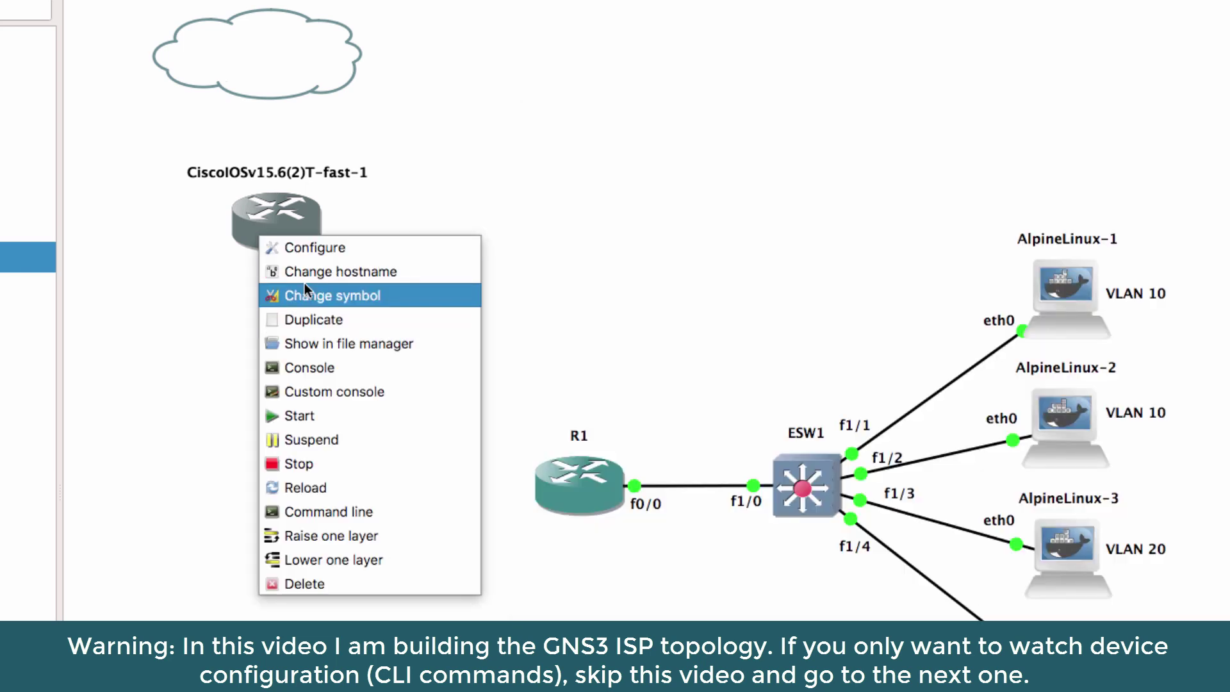
click(313, 319)
drag(310, 244, 246, 492)
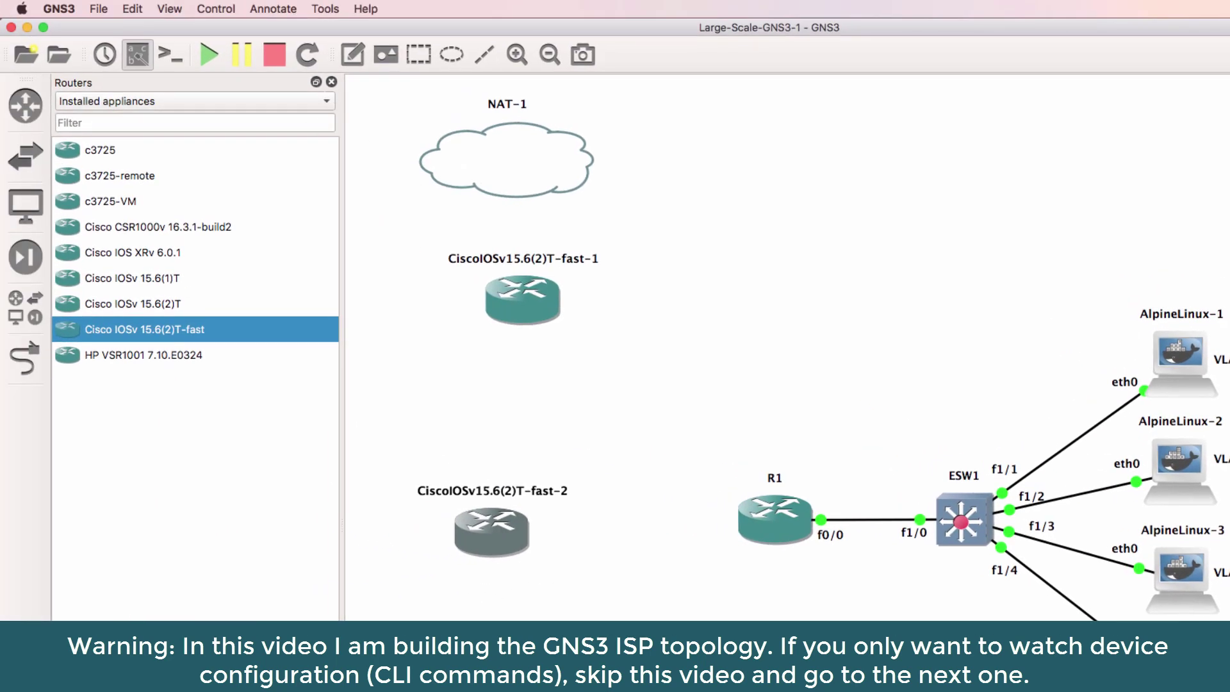
scroll(787, 347, left, 7)
scroll(786, 347, right, 1)
drag(718, 544, 665, 546)
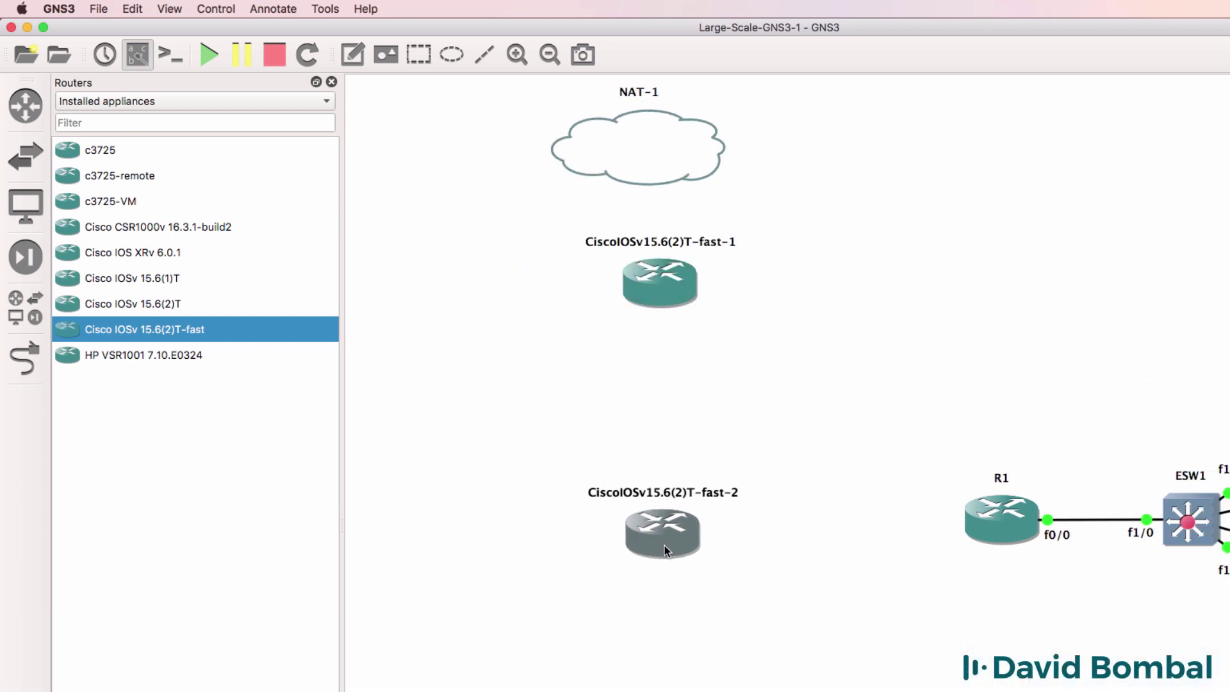
- Add two c3725-VM routers, one between the two Cisco IOSv routers and one between the lower IOSv router and R1
click(122, 203)
drag(140, 215, 658, 390)
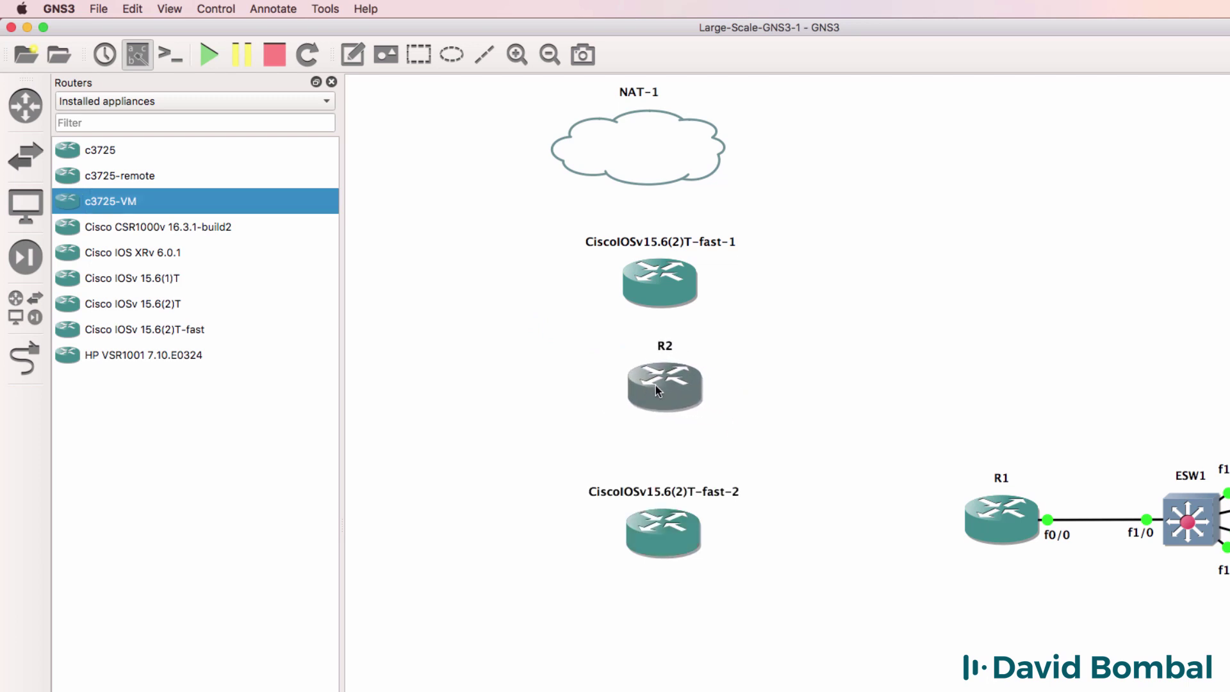
drag(136, 203, 852, 569)
drag(829, 527, 831, 527)
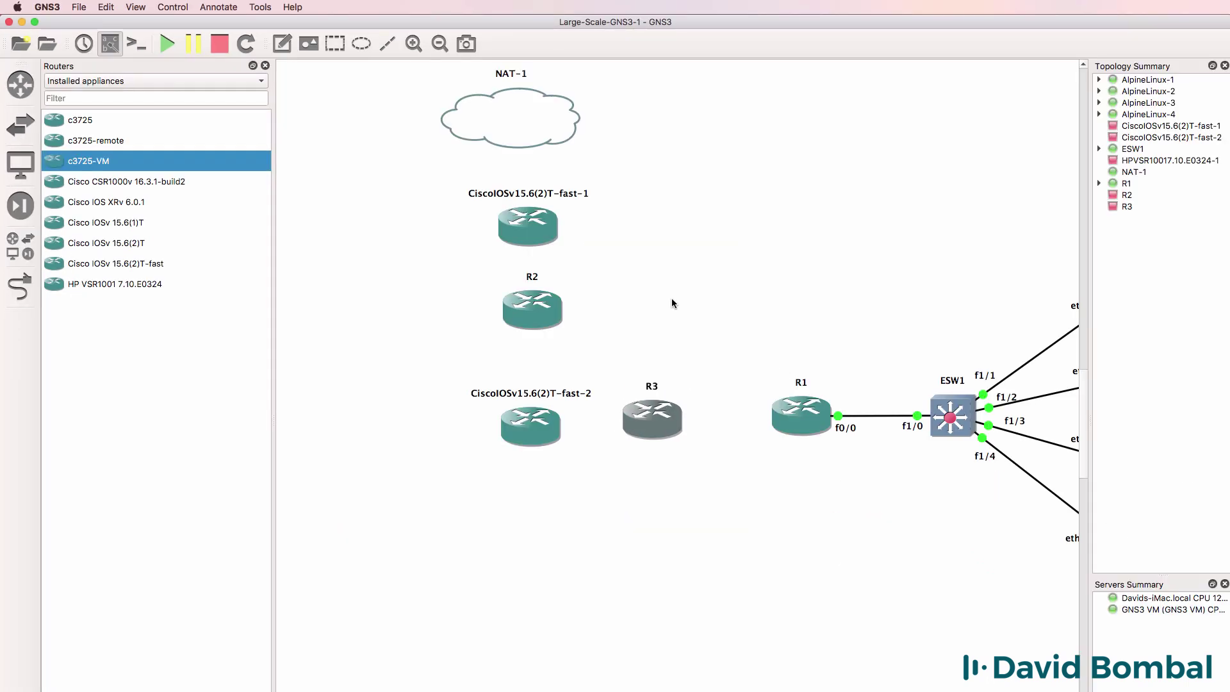
- Line up NAT-1, both Cisco IOSv routers and R2 in an evenly spaced column, with R3 between the column and R1
click(440, 43)
drag(575, 209, 483, 145)
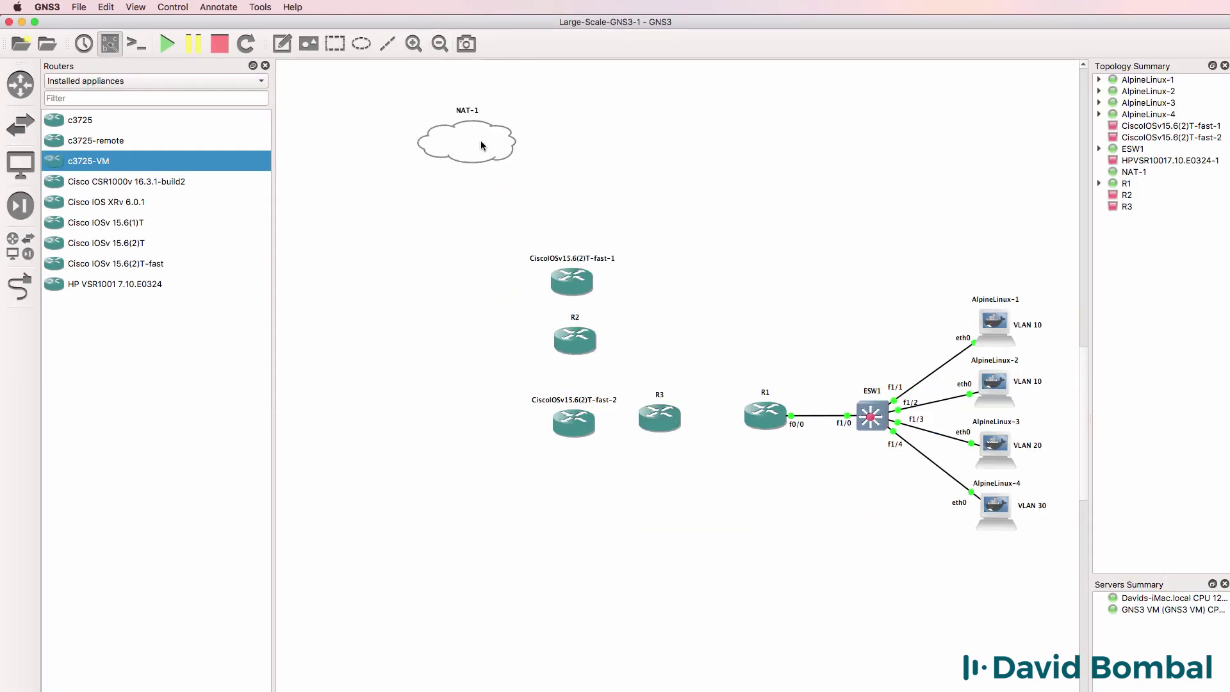
drag(581, 294, 481, 256)
drag(582, 341, 475, 339)
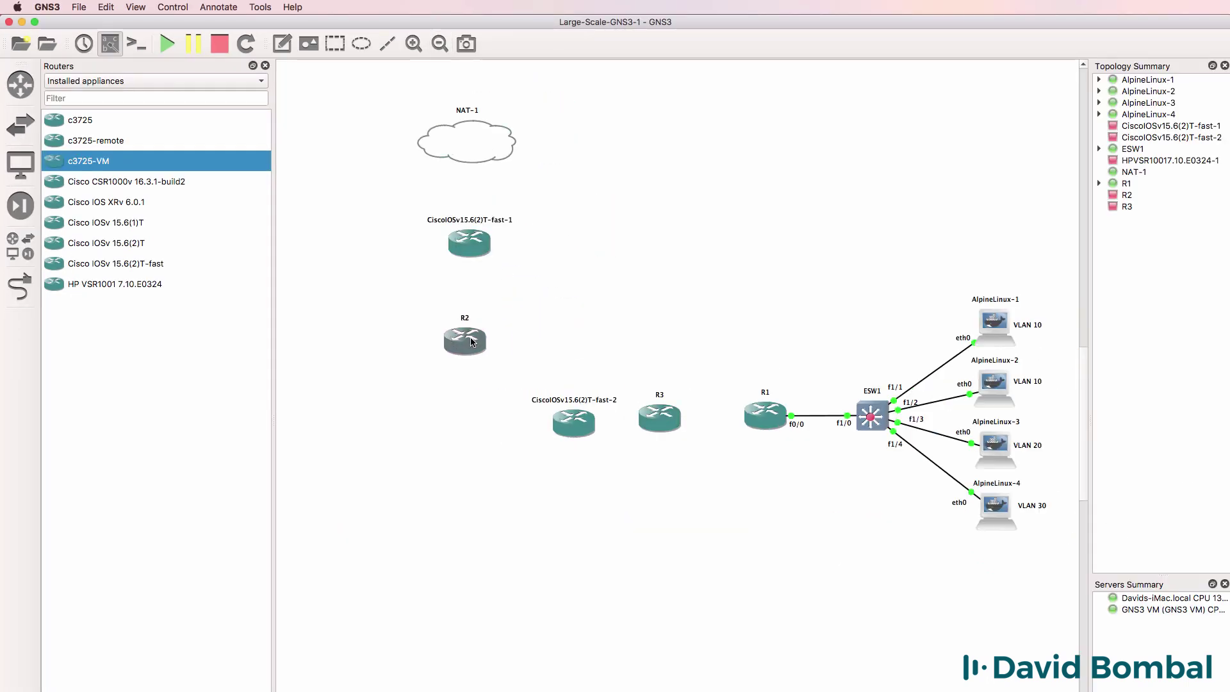
drag(587, 431, 480, 431)
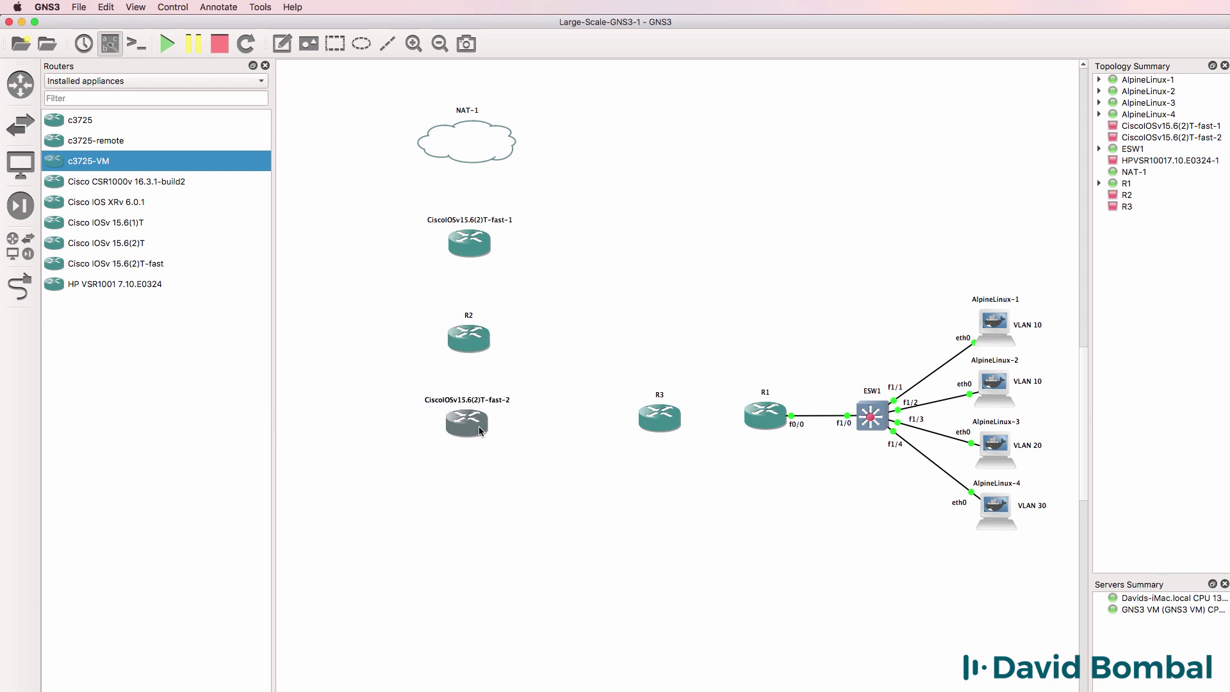
drag(645, 420, 597, 420)
- Add c3725-VM routers left of CiscoIOSv15.6(2)T-fast-2 and at the column's bottom, plus a Cisco IOSv 15.6(2)T-fast router between fast-2 and the bottom one
drag(88, 161, 329, 422)
drag(117, 160, 469, 620)
click(133, 265)
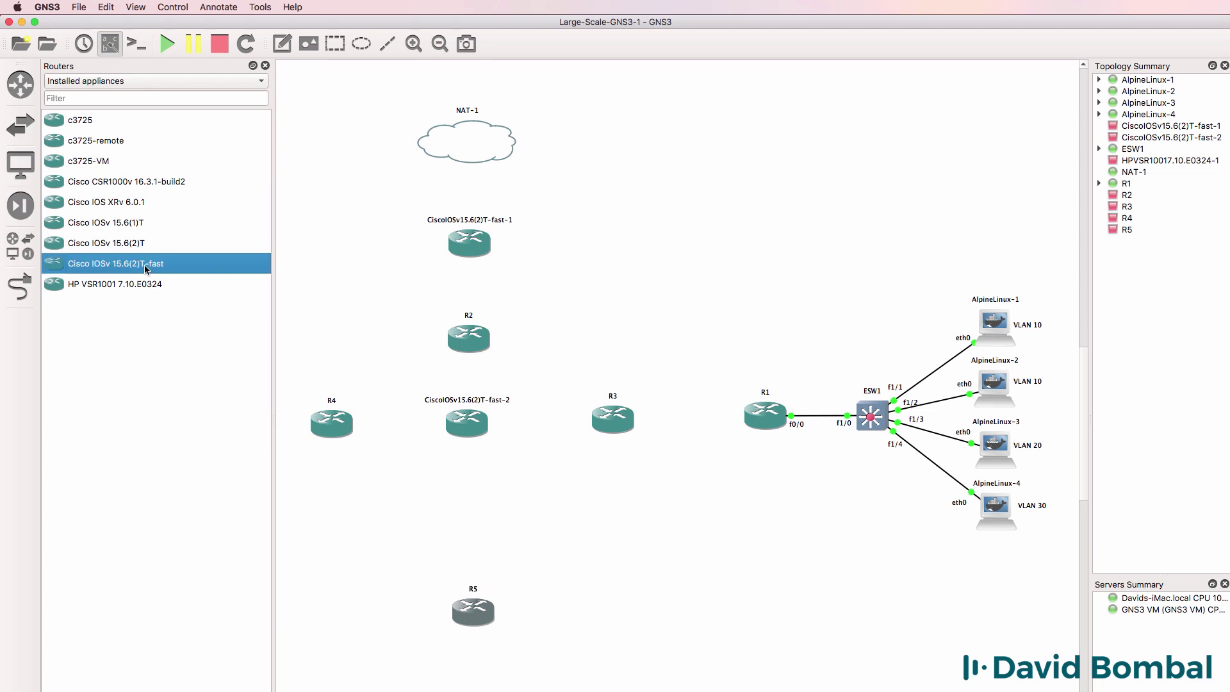
drag(149, 269, 485, 533)
- Add an HP VSR1001 7.10.E0324 router and arrange the two HP routers above left and below left of R4
click(119, 294)
drag(149, 292, 327, 499)
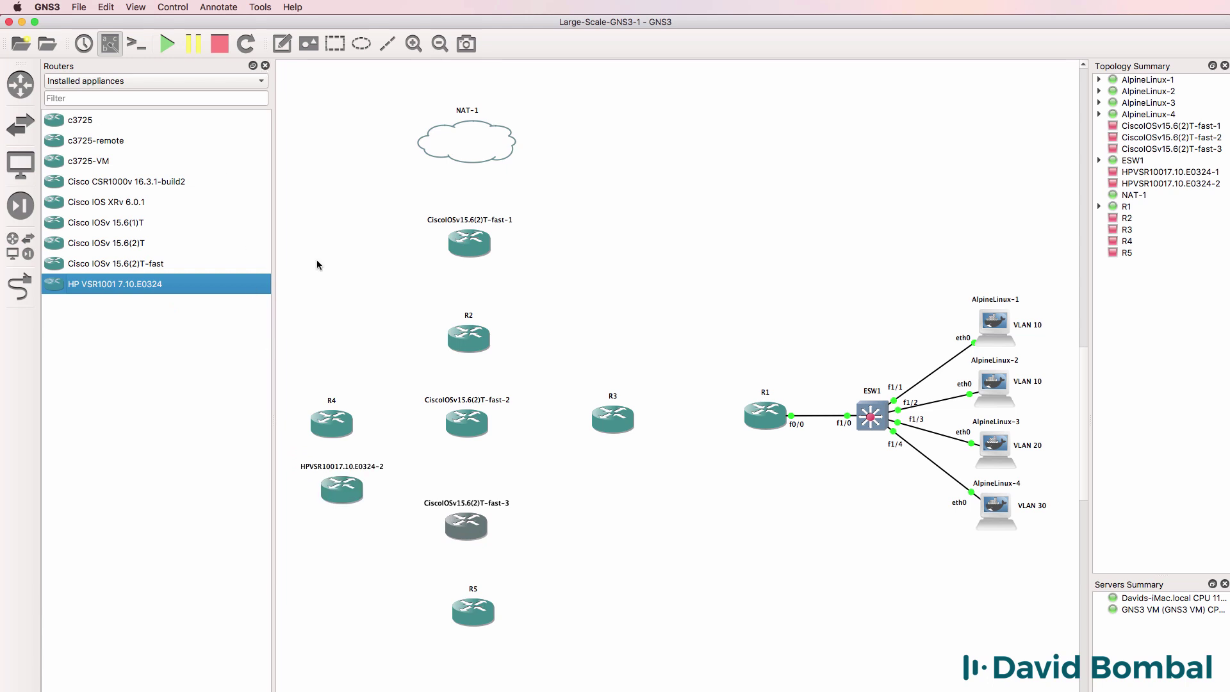
scroll(677, 375, left, 7)
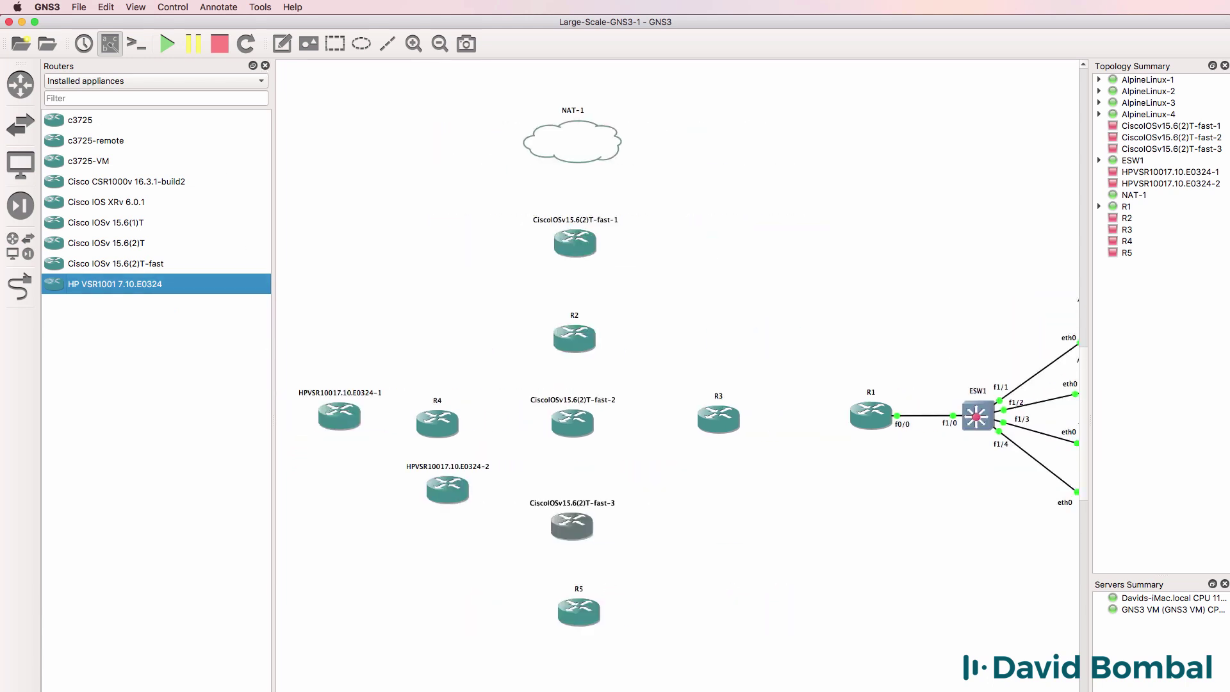
scroll(677, 376, right, 1)
drag(577, 500, 485, 581)
drag(467, 416, 449, 359)
drag(483, 567, 445, 541)
- Add another HP VSR1001 7.10.E0324 router below R1 and nudge R3 and the lower-left HP router into alignment
drag(847, 420, 851, 421)
drag(130, 298, 998, 523)
drag(447, 552, 444, 538)
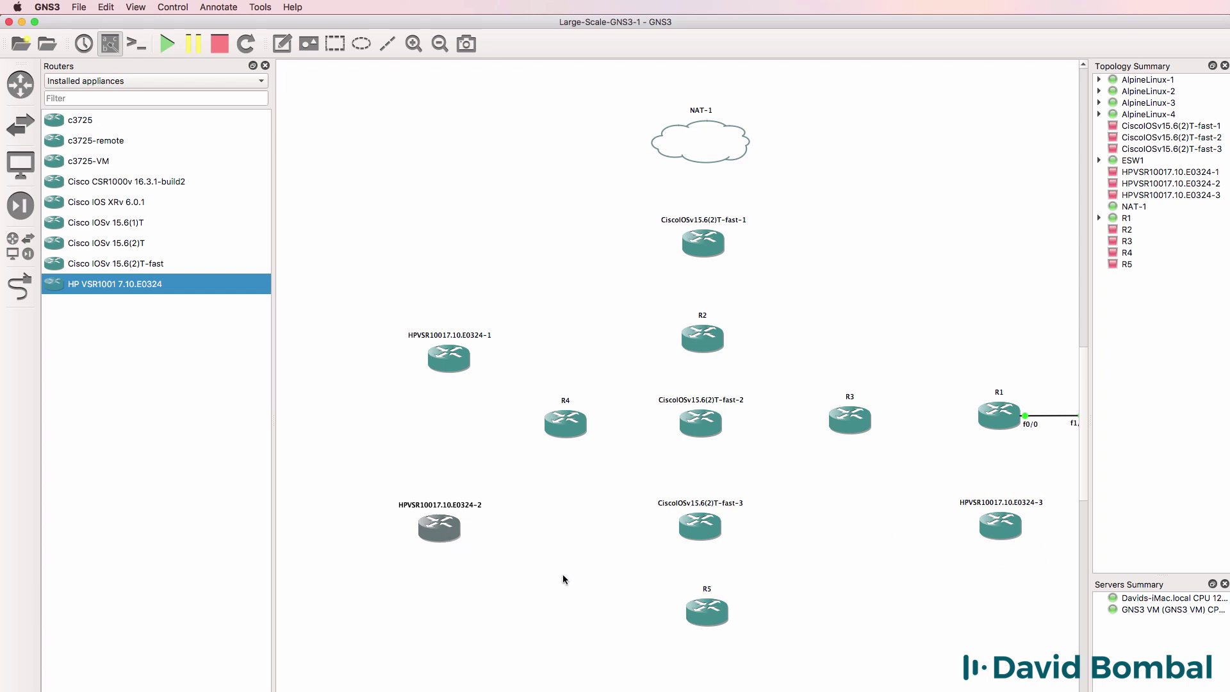
- Shift R5 to the left and add another c3725-VM router to its right in the bottom row
drag(691, 603, 610, 610)
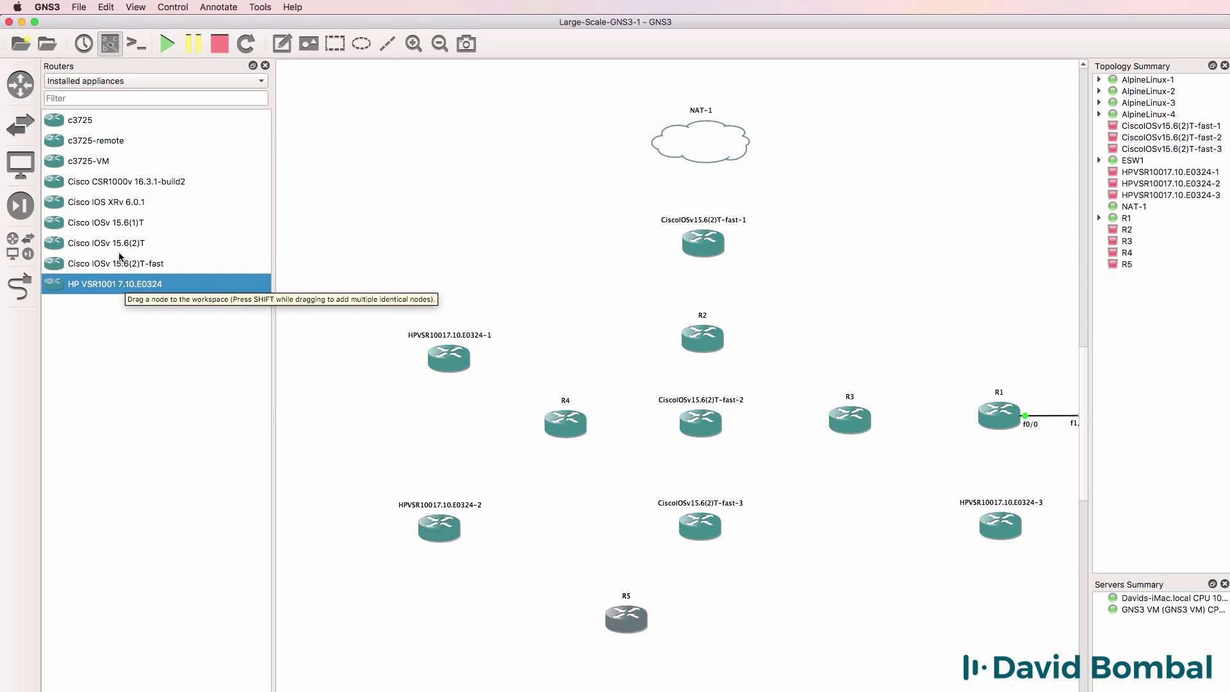
click(103, 242)
click(97, 168)
drag(497, 407, 833, 619)
- Link R1's FastEthernet0/1 to R3's FastEthernet0/0
key(ctrl+shift+l)
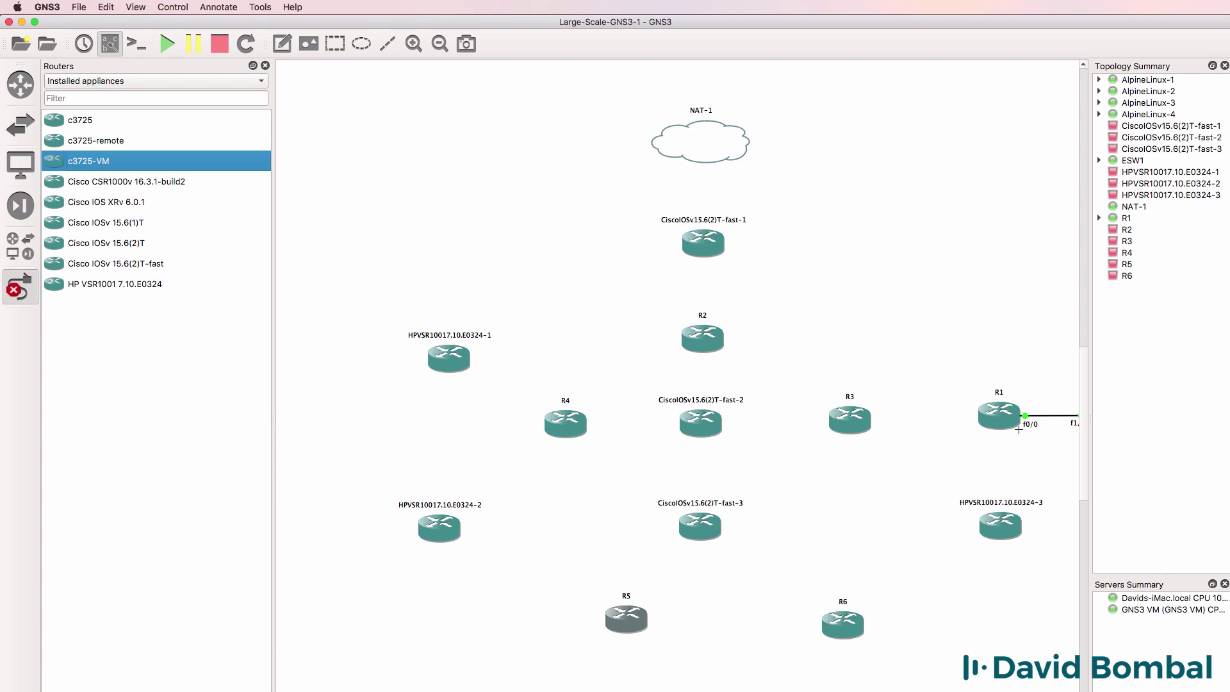
click(996, 412)
click(1026, 435)
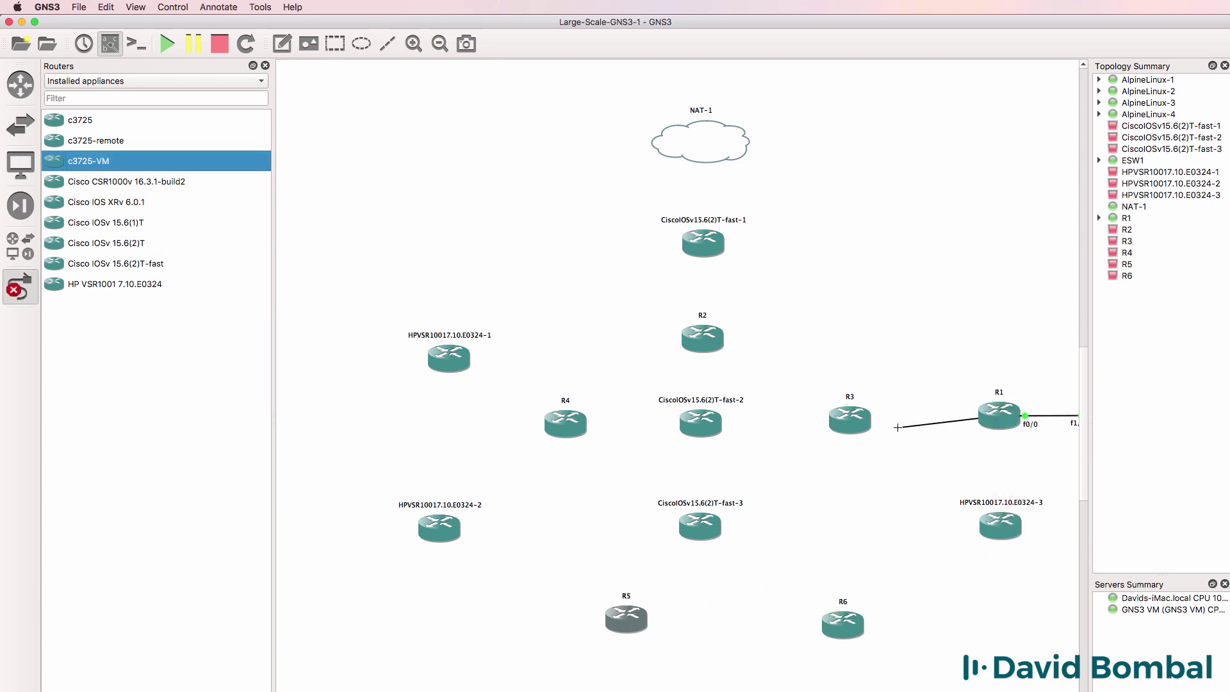
click(849, 421)
click(878, 429)
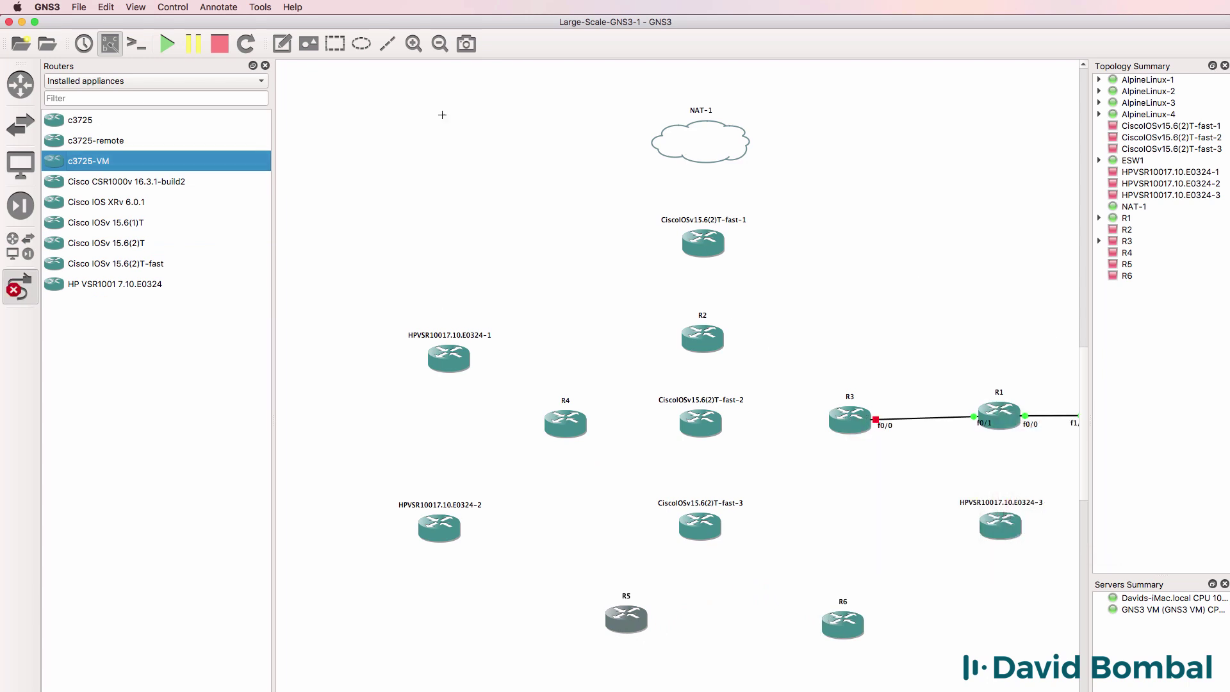
- Link NAT-1's nat0 port to Gi0/0 on CiscoIOSv15.6(2)T-fast-1
click(406, 44)
click(266, 65)
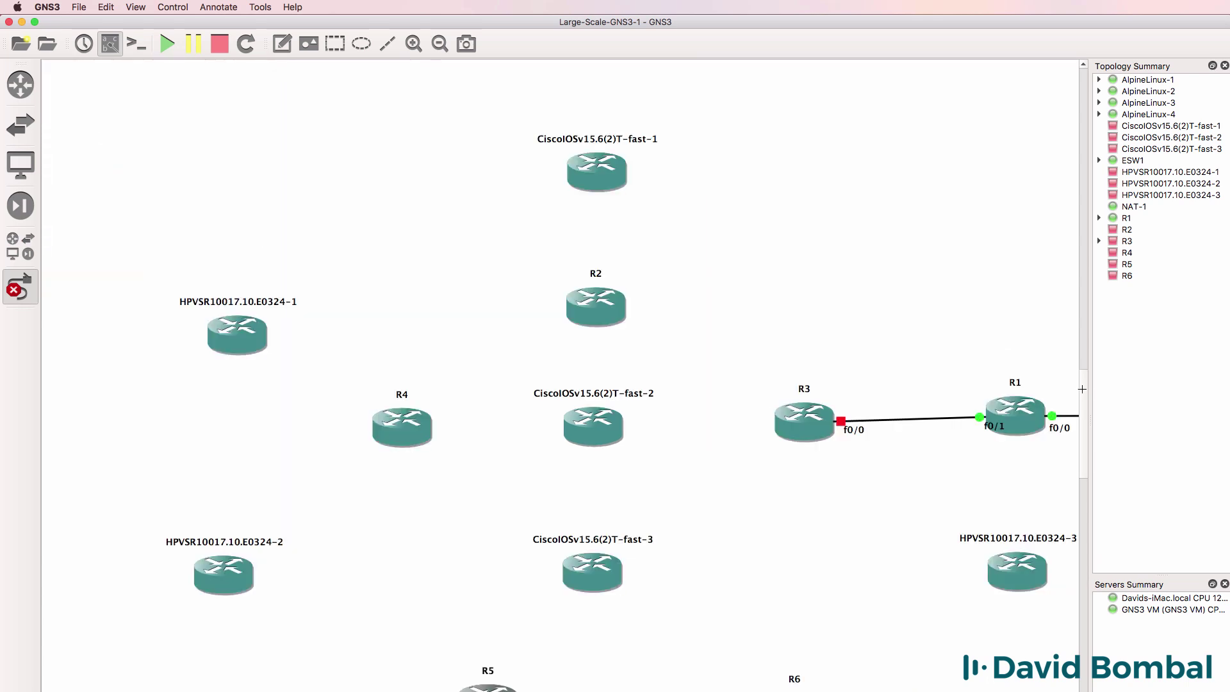
scroll(1082, 389, up, 5)
click(604, 218)
click(634, 227)
click(601, 349)
click(625, 366)
- Link Gi0/1 on CiscoIOSv15.6(2)T-fast-1 to R2's FastEthernet0/0
click(602, 362)
click(609, 382)
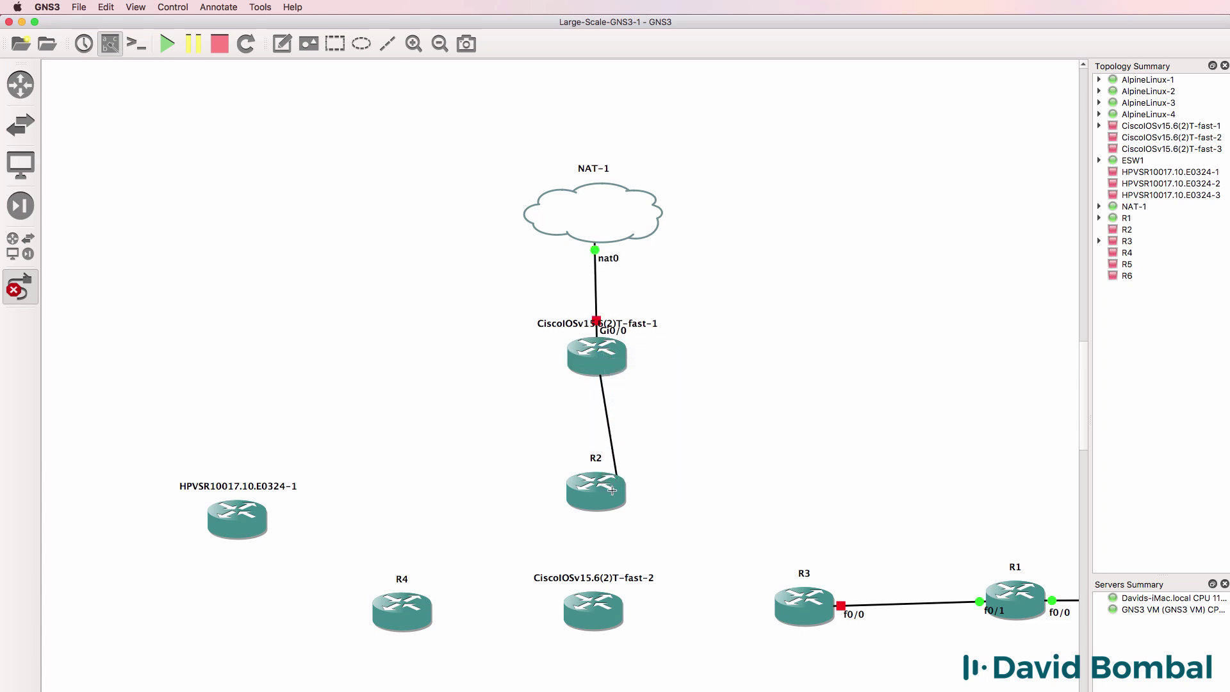
click(607, 492)
click(612, 503)
- Link R2's FastEthernet0/1 to Gi0/0 on CiscoIOSv15.6(2)T-fast-2
click(606, 492)
click(614, 513)
click(597, 609)
click(617, 617)
- Link Gi0/1 on CiscoIOSv15.6(2)T-fast-2 to R3's FastEthernet0/1
click(616, 617)
click(647, 637)
click(804, 610)
click(833, 634)
- Link Gi0/2 on CiscoIOSv15.6(2)T-fast-2 to R4's FastEthernet0/0
click(597, 617)
click(632, 653)
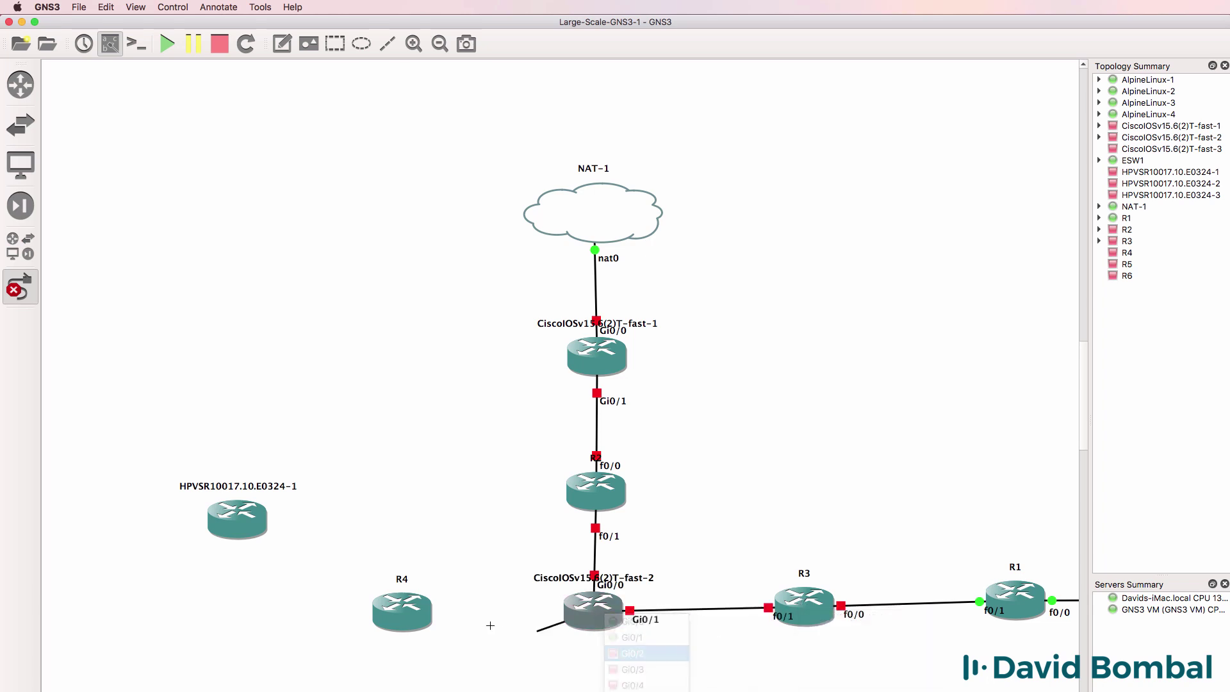
click(416, 612)
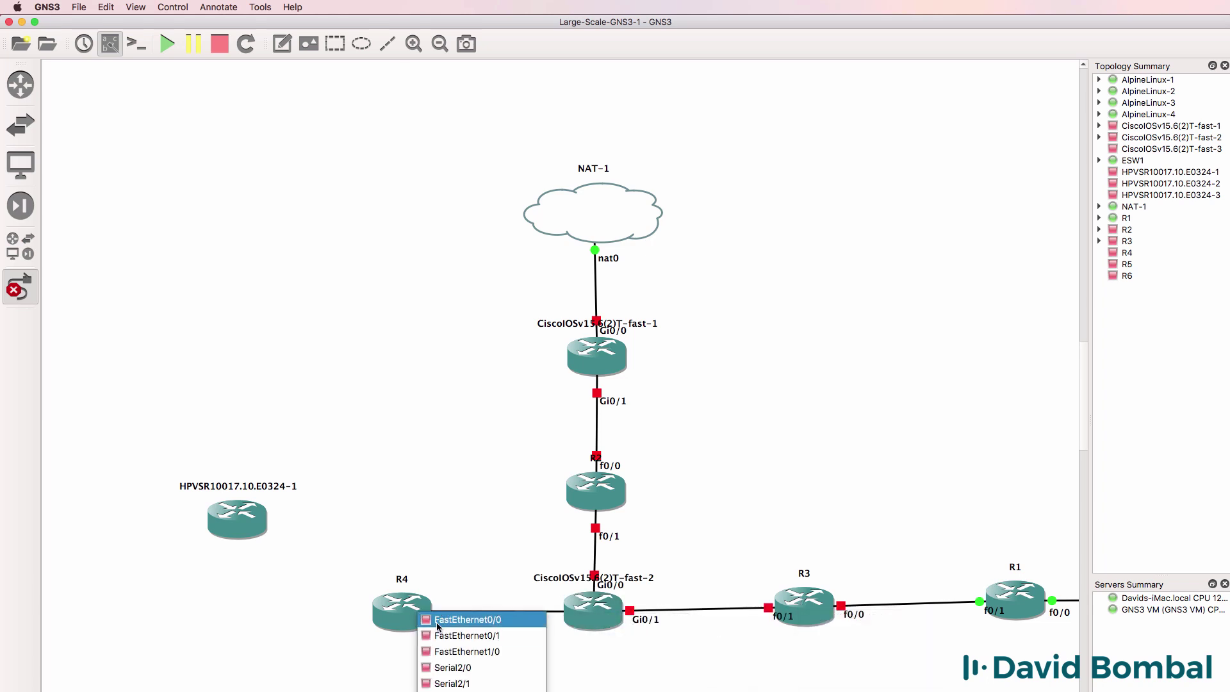
click(439, 623)
- Link R4's FastEthernet0/1 to GE1/0 on HPVSR10017.10.E0324-1
click(408, 616)
click(448, 635)
click(233, 521)
click(247, 526)
- Link R4's FastEthernet1/0 to GE1/0 on HPVSR10017.10.E0324-2
scroll(269, 531, down, 5)
click(413, 301)
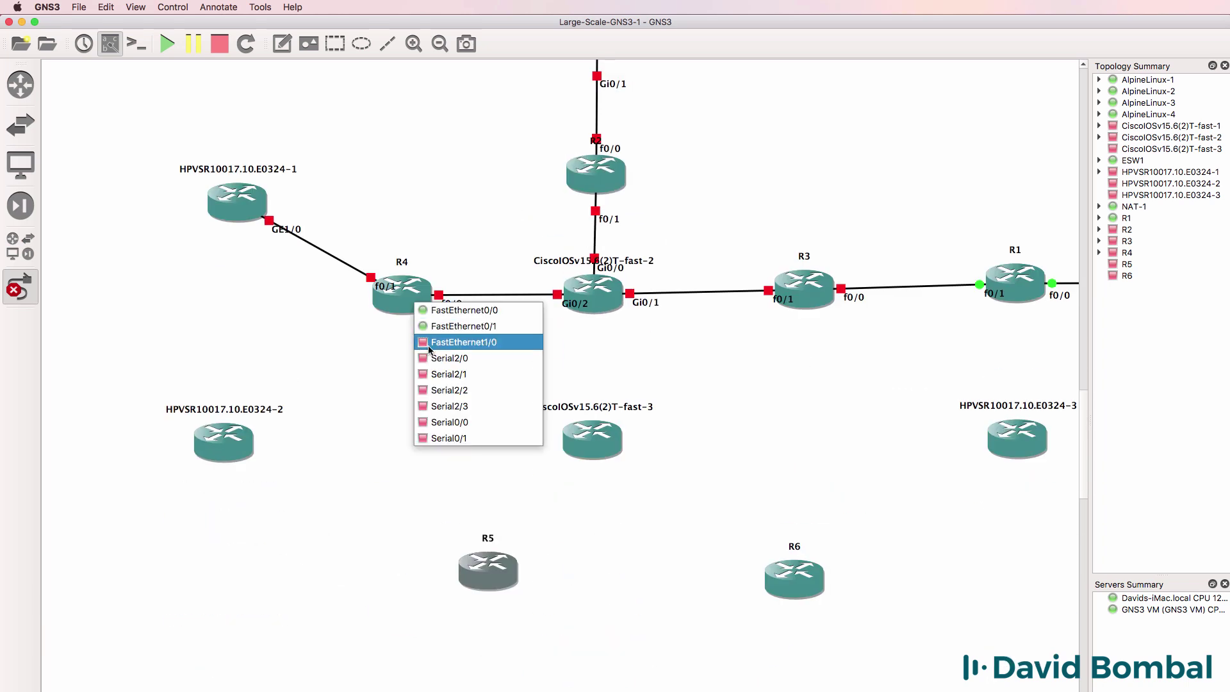
click(428, 342)
click(247, 435)
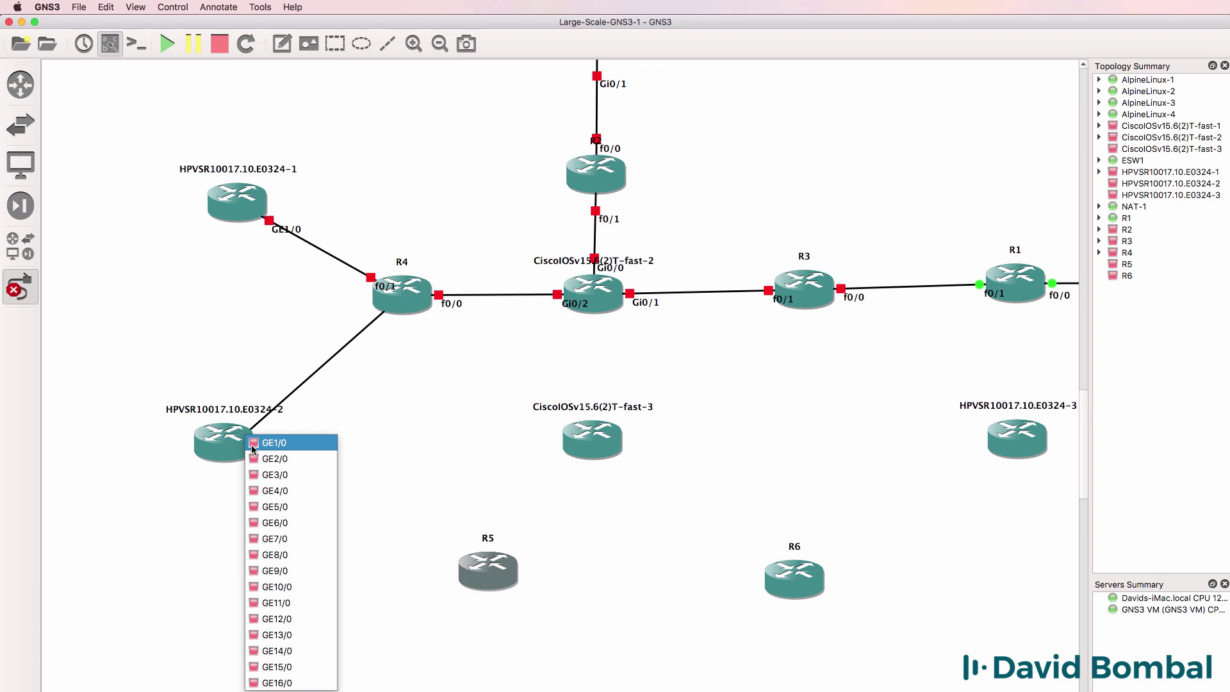
click(274, 443)
click(593, 303)
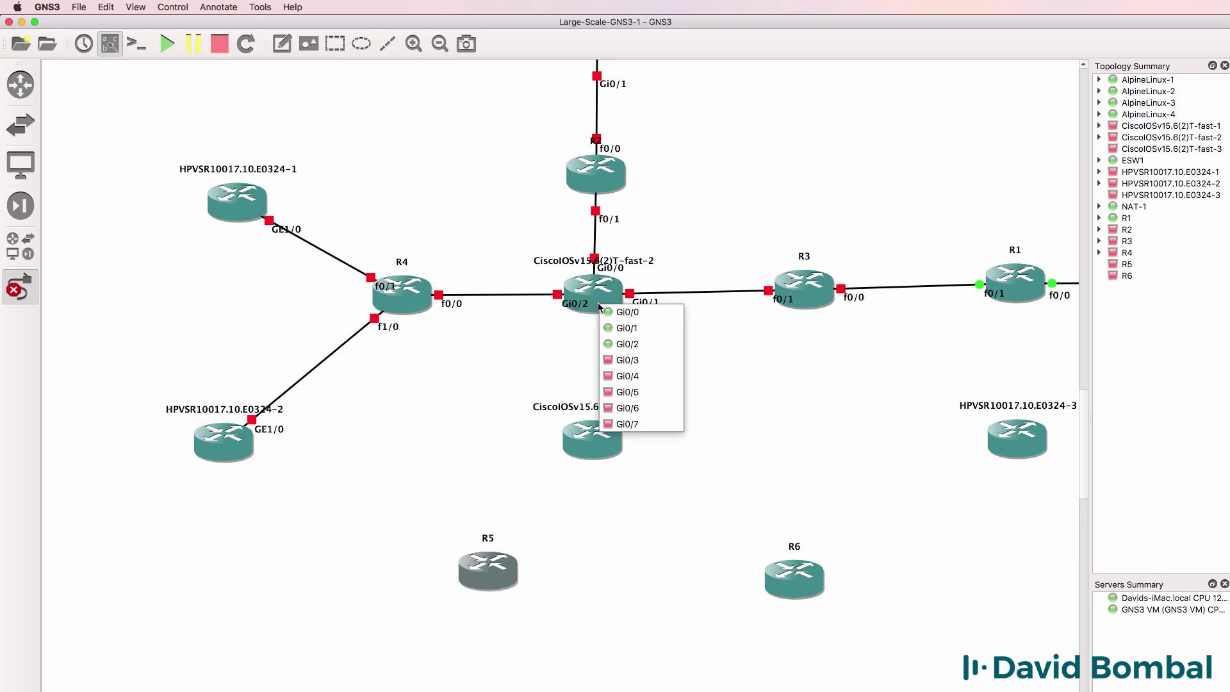
click(634, 359)
click(590, 437)
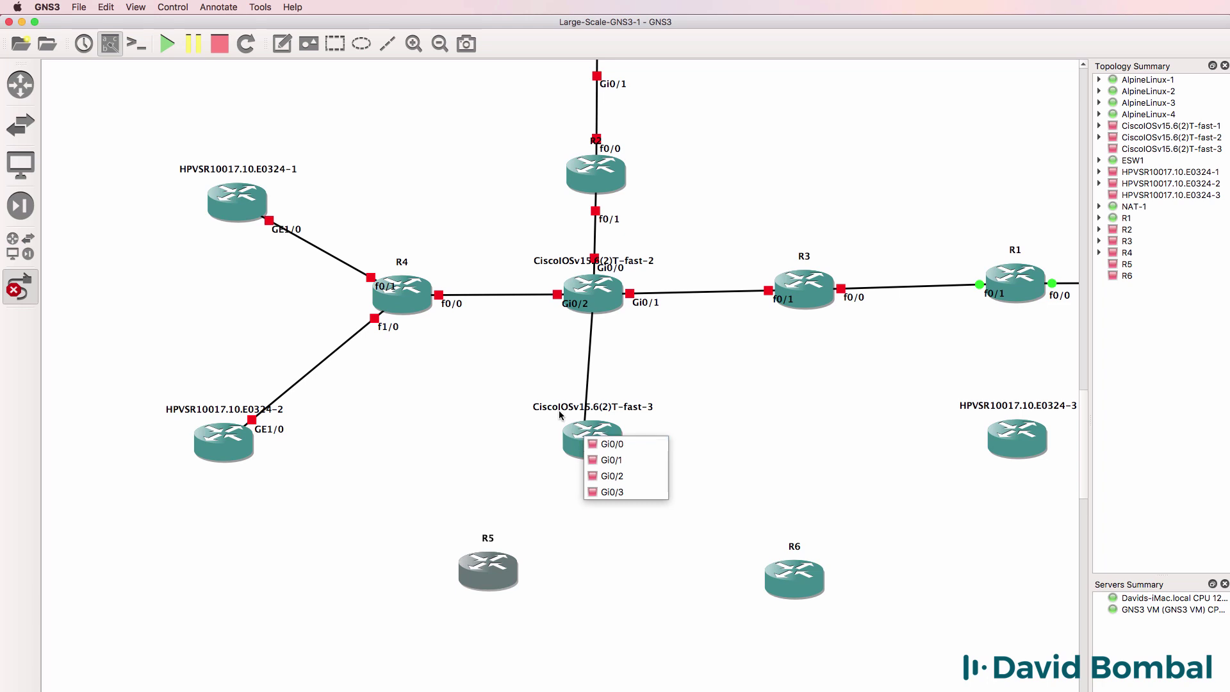
click(543, 390)
key(Escape)
- Delete the router CiscoIOSv15.6(2)T-fast-3 from the topology
right_click(612, 441)
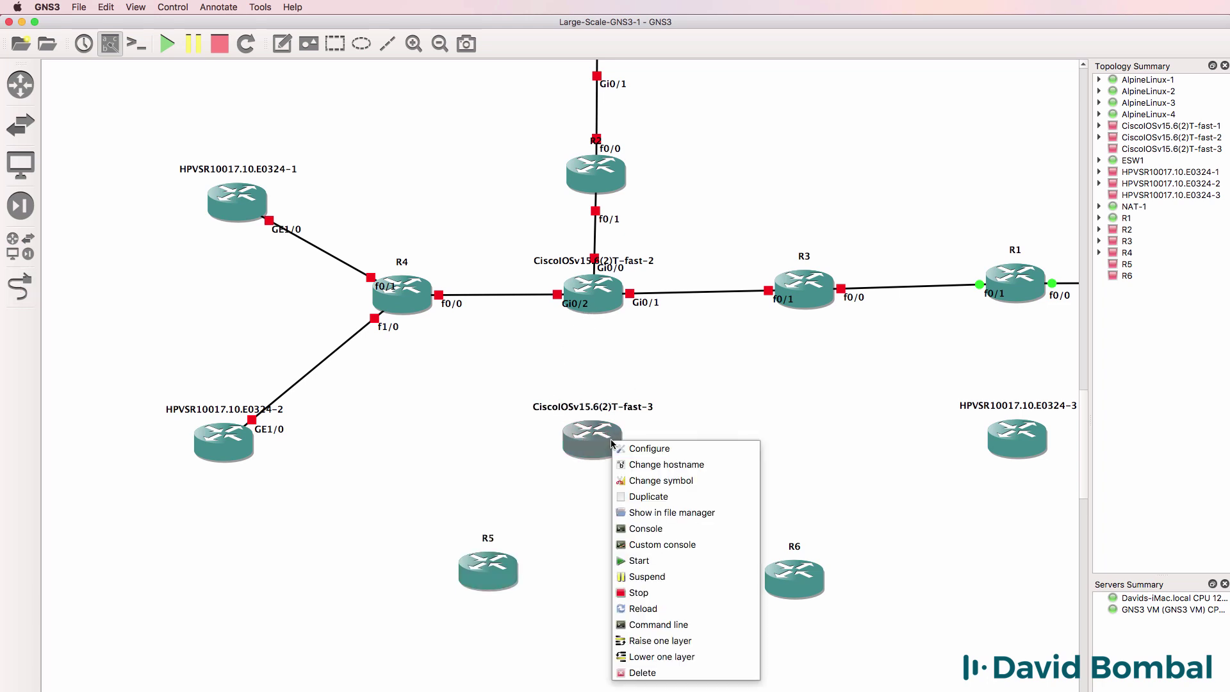
click(643, 672)
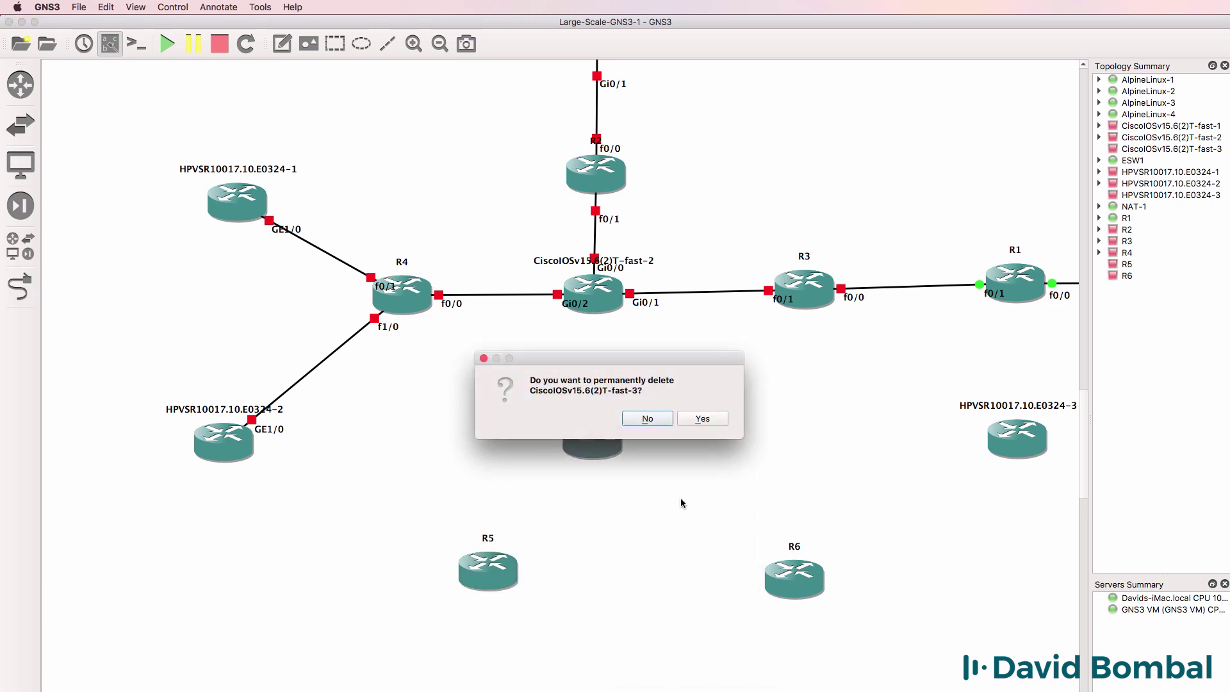
click(710, 419)
- Duplicate CiscoIOSv15.6(2)T-fast-2 and place the copy directly below it, above R5 and R6
right_click(598, 294)
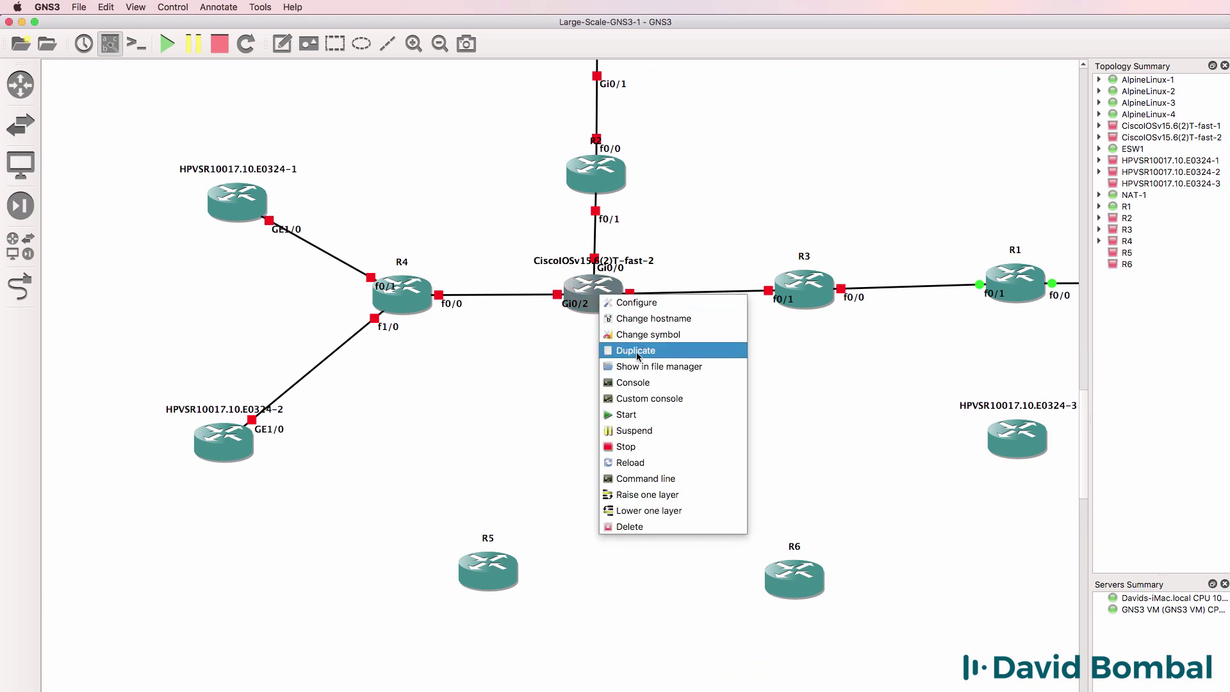
click(634, 351)
drag(612, 308, 629, 407)
- Link Gi0/3 on CiscoIOSv15.6(2)T-fast-2 to Gi0/0 on CiscoIOSv15.6(2)T-fast-3
click(21, 286)
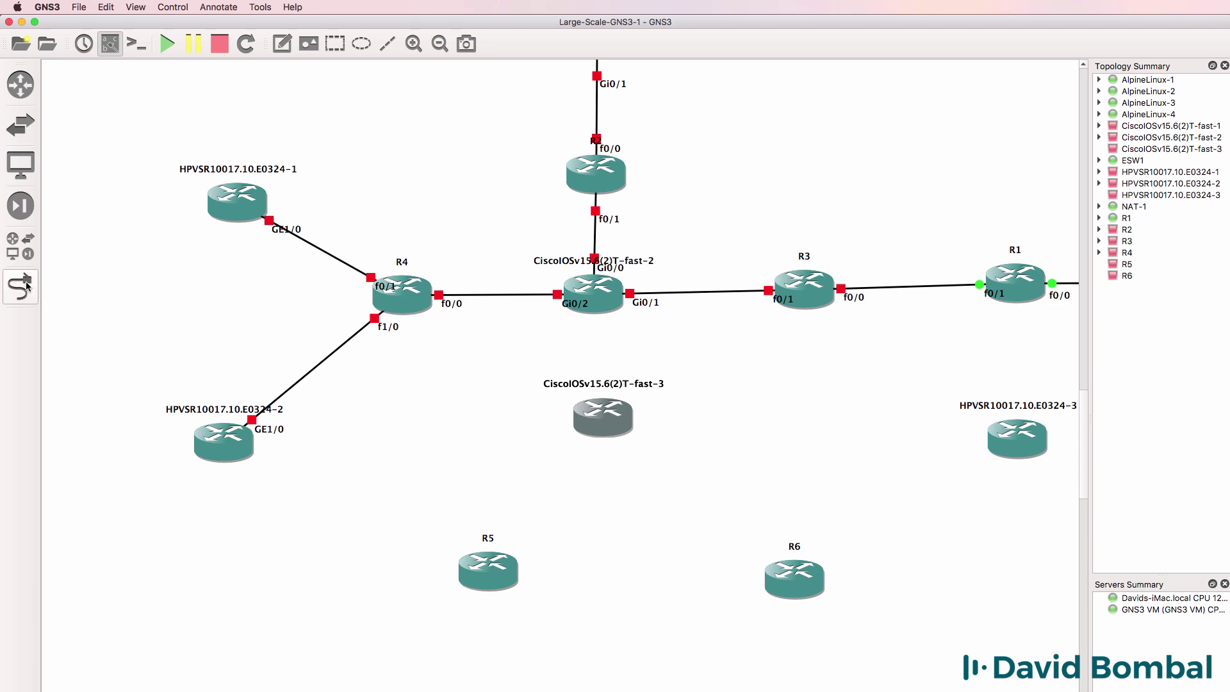
click(596, 294)
click(634, 349)
click(600, 414)
click(635, 421)
- Link Gi0/1 on CiscoIOSv15.6(2)T-fast-3 to R5's FastEthernet0/0
click(601, 415)
click(624, 437)
click(482, 563)
click(506, 571)
- Link Gi0/2 on CiscoIOSv15.6(2)T-fast-3 to R6's FastEthernet0/0
click(615, 418)
click(792, 571)
click(813, 580)
- Link Gi0/3 on CiscoIOSv15.6(2)T-fast-3 to GE1/0 on HPVSR10017.10.E0324-3
click(628, 416)
click(678, 462)
click(627, 423)
click(656, 478)
click(1026, 442)
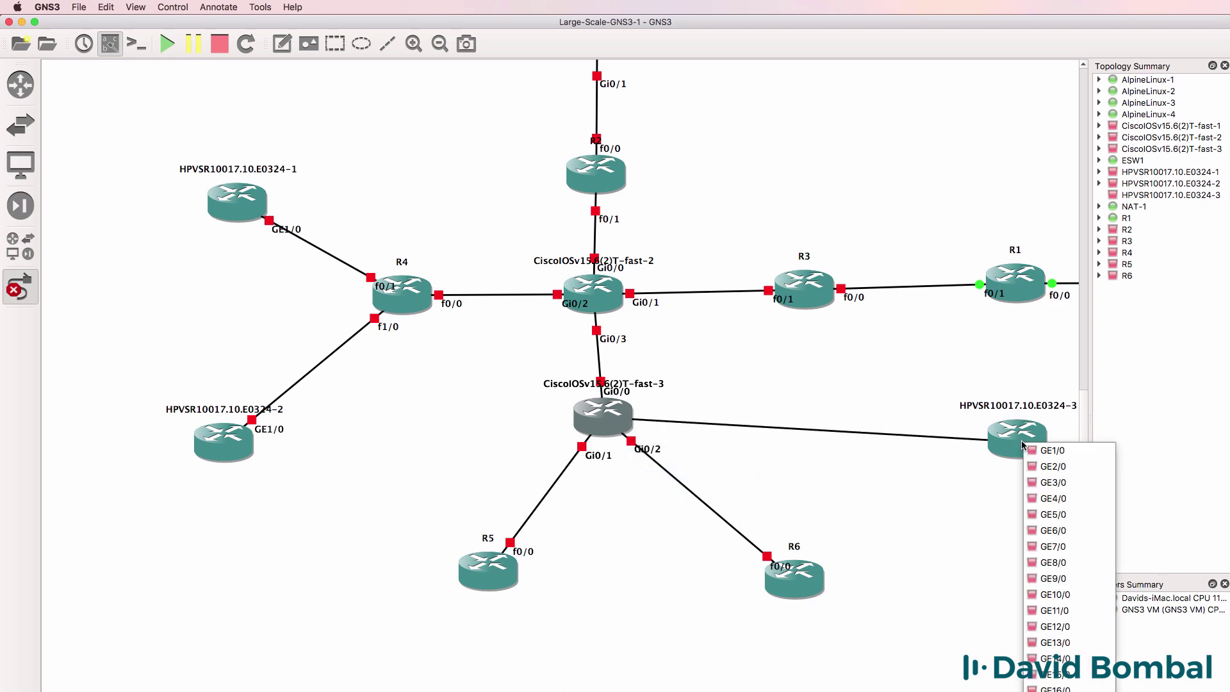
click(1036, 454)
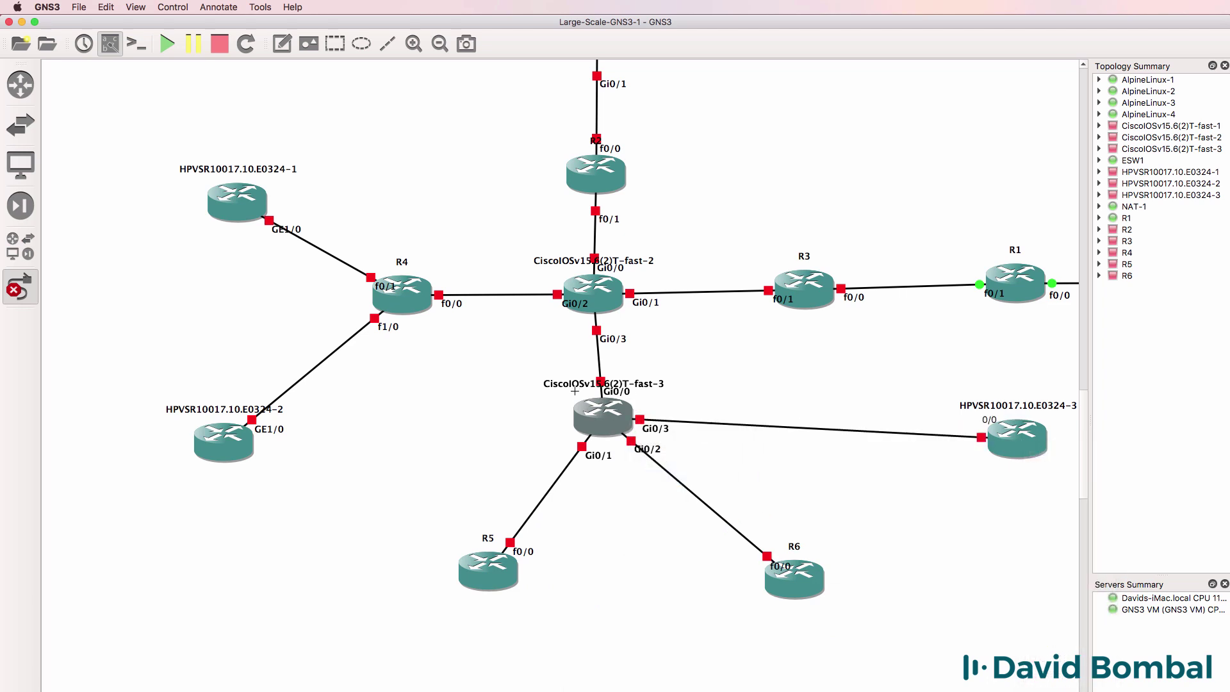
- Link R3's FastEthernet1/0 to Gi0/4 on CiscoIOSv15.6(2)T-fast-3
click(791, 309)
click(831, 347)
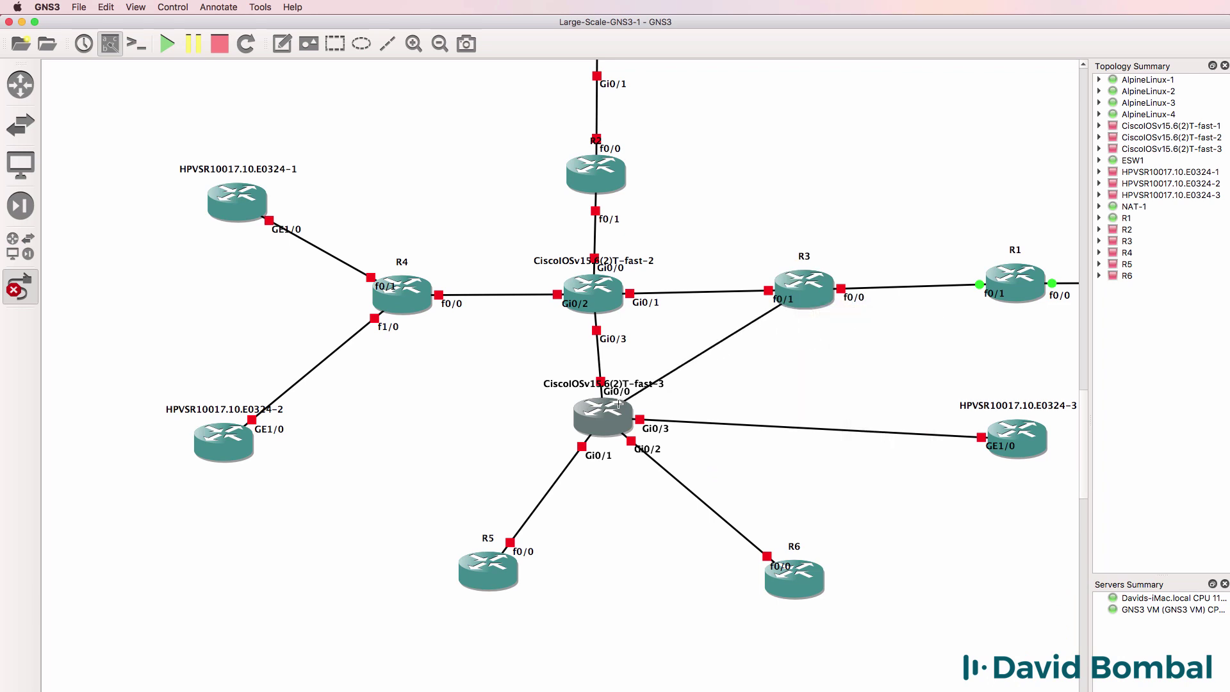
click(620, 413)
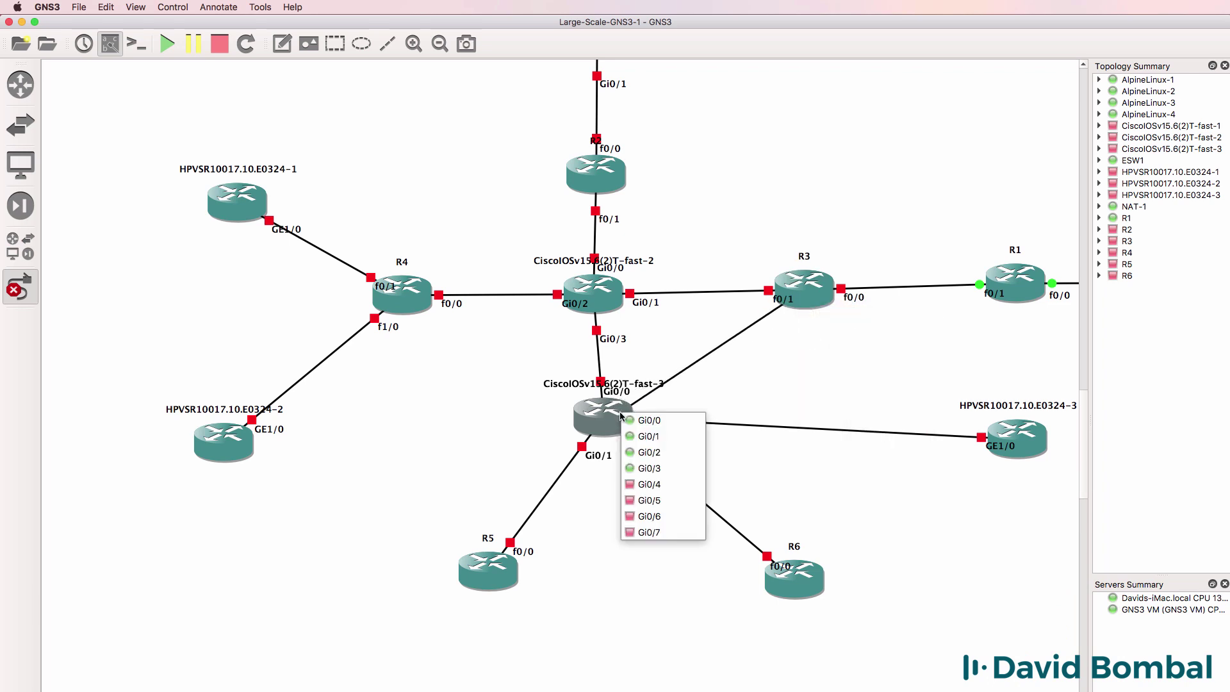
click(646, 483)
click(399, 306)
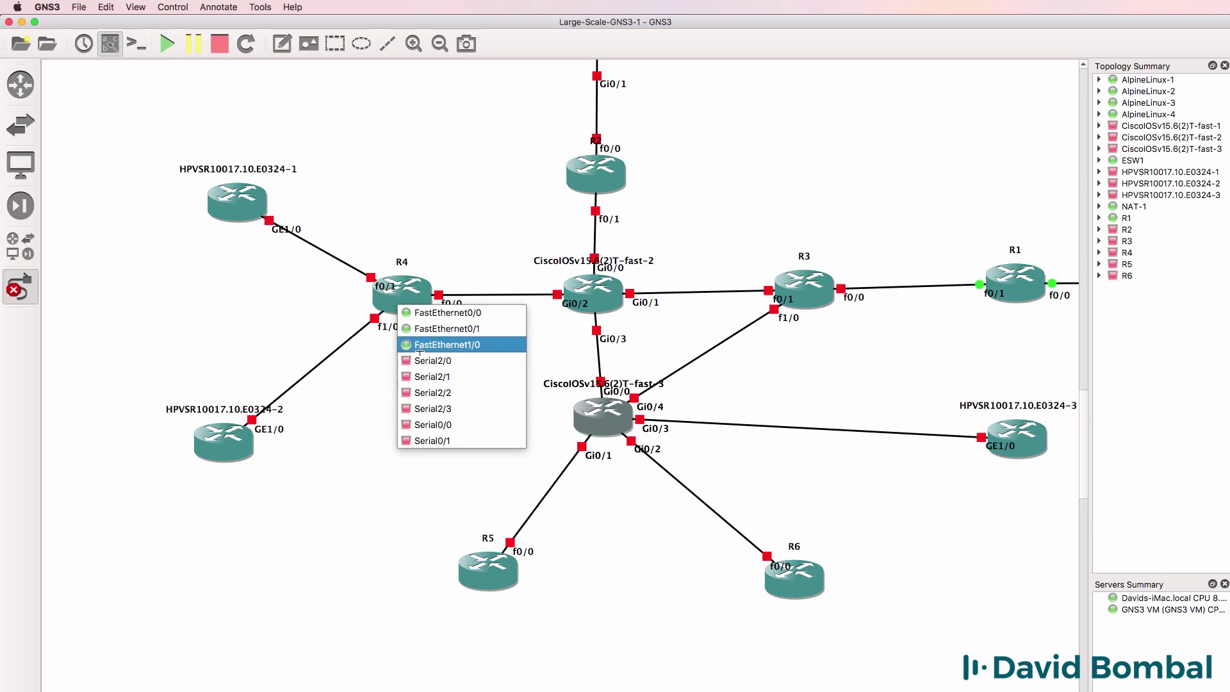
key(Escape)
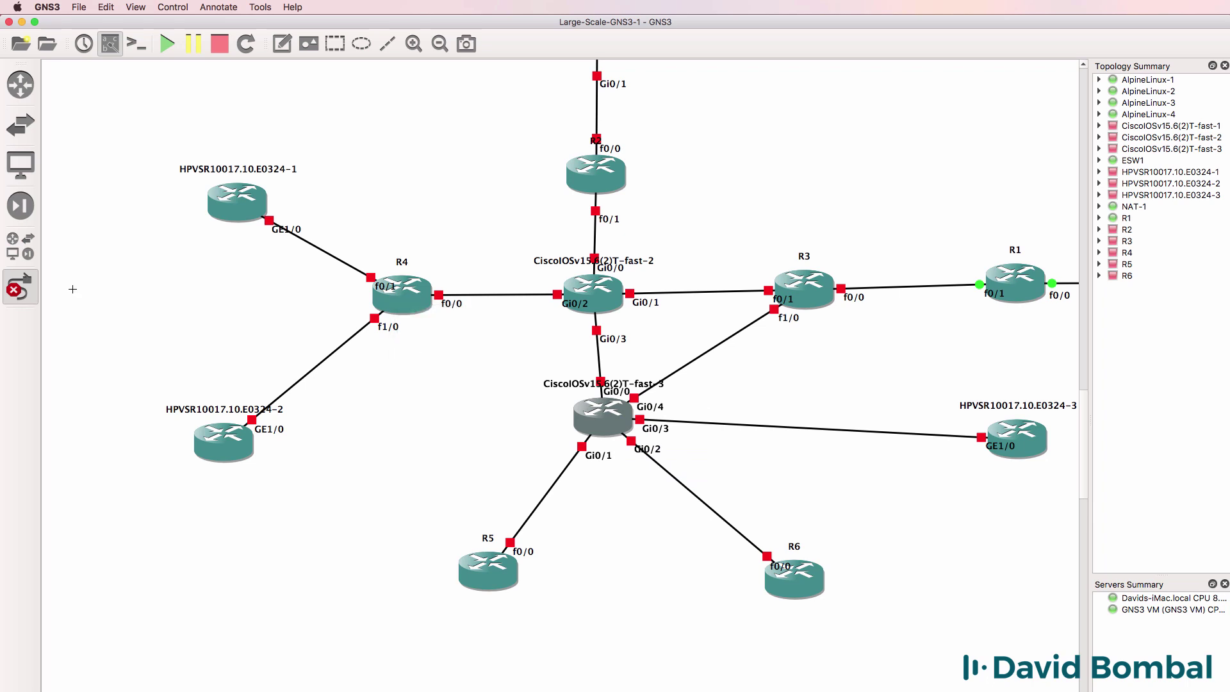
click(25, 292)
- Set the slot 2 adapter in R4's configuration to NM-1FE-TX and apply the change
right_click(418, 293)
click(458, 305)
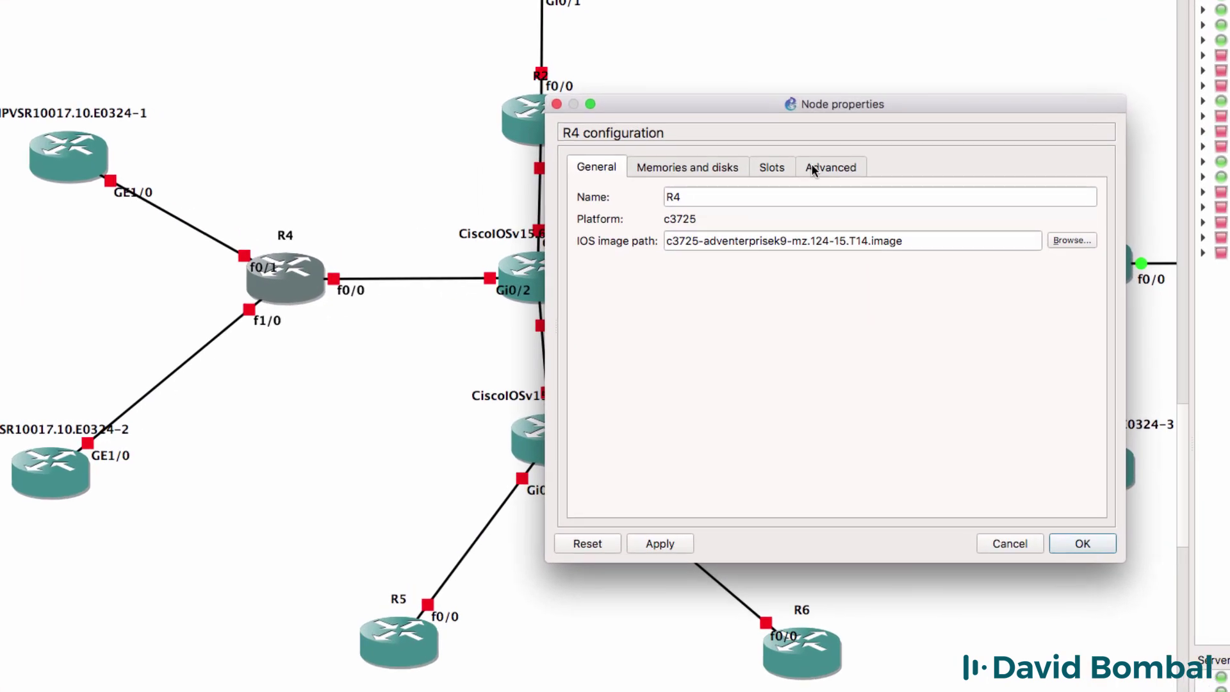
click(816, 210)
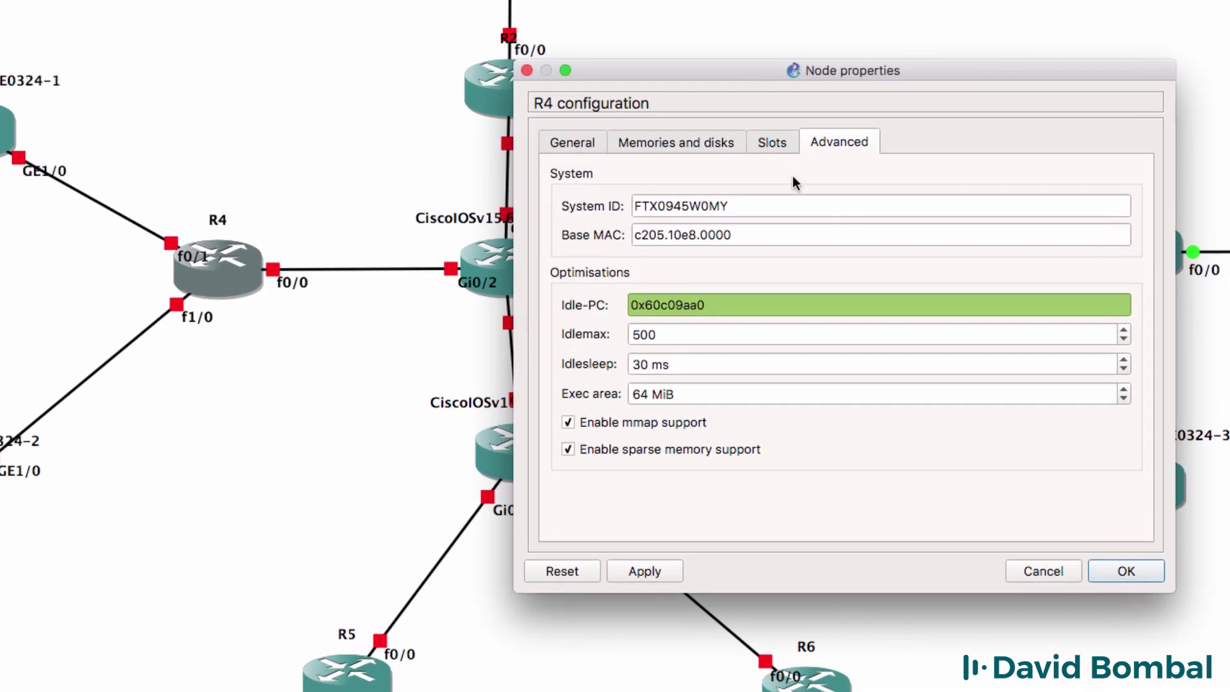
click(727, 143)
click(782, 145)
click(698, 256)
click(686, 260)
click(683, 264)
click(676, 244)
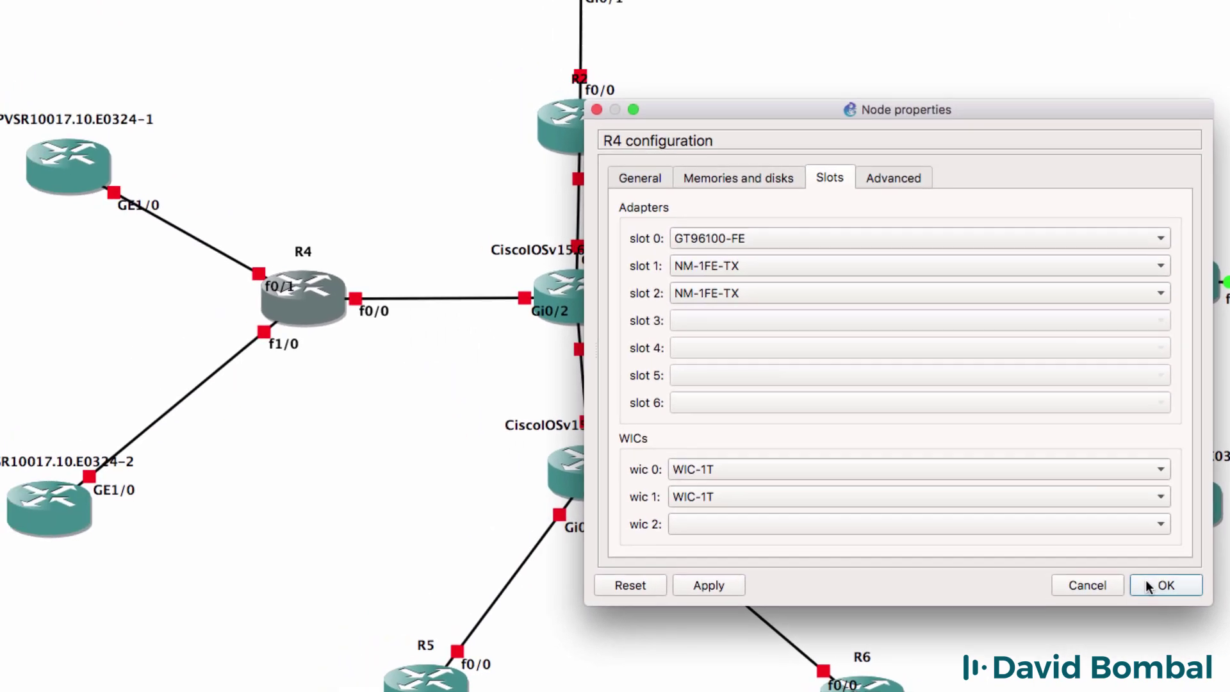
click(1113, 571)
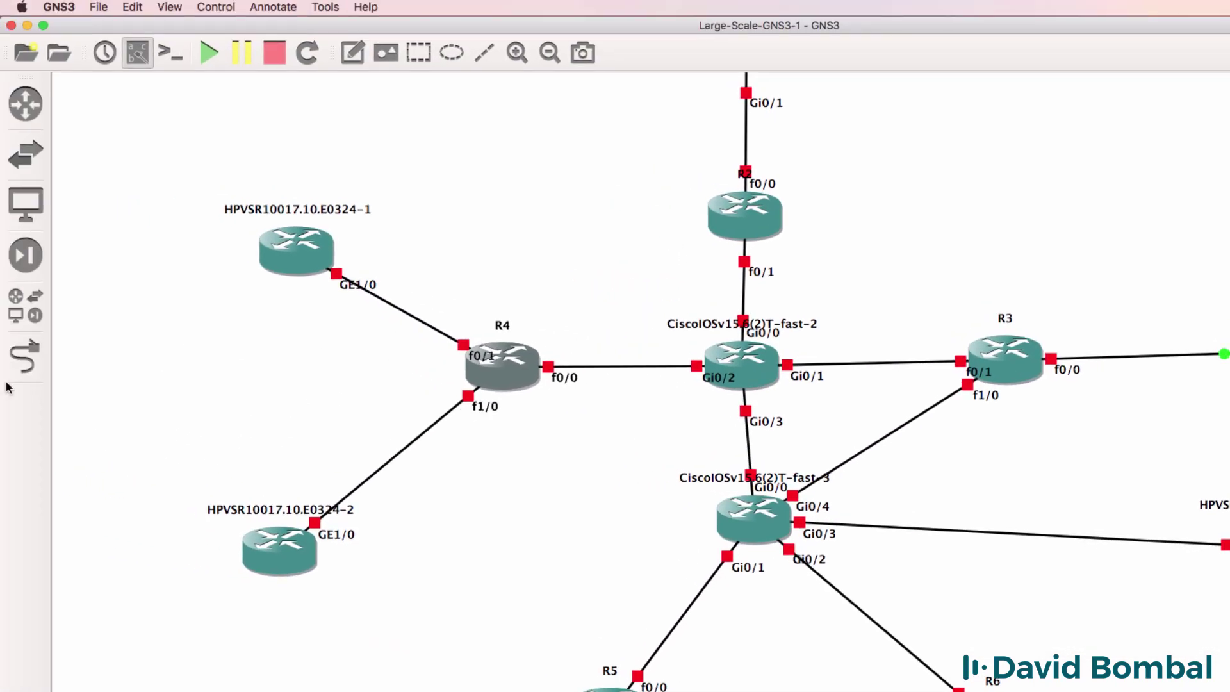
- Link R4's FastEthernet2/0 to Gi0/5 on CiscoIOSv15.6(2)T-fast-3
click(24, 358)
click(517, 384)
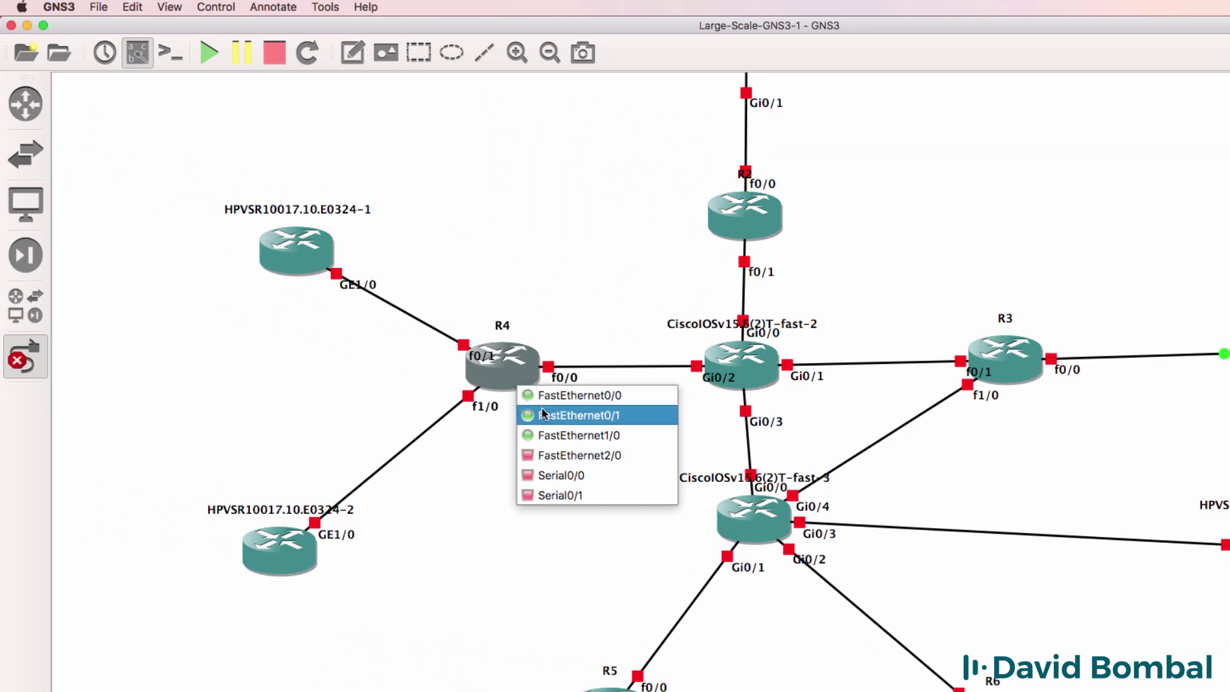
click(556, 454)
click(731, 508)
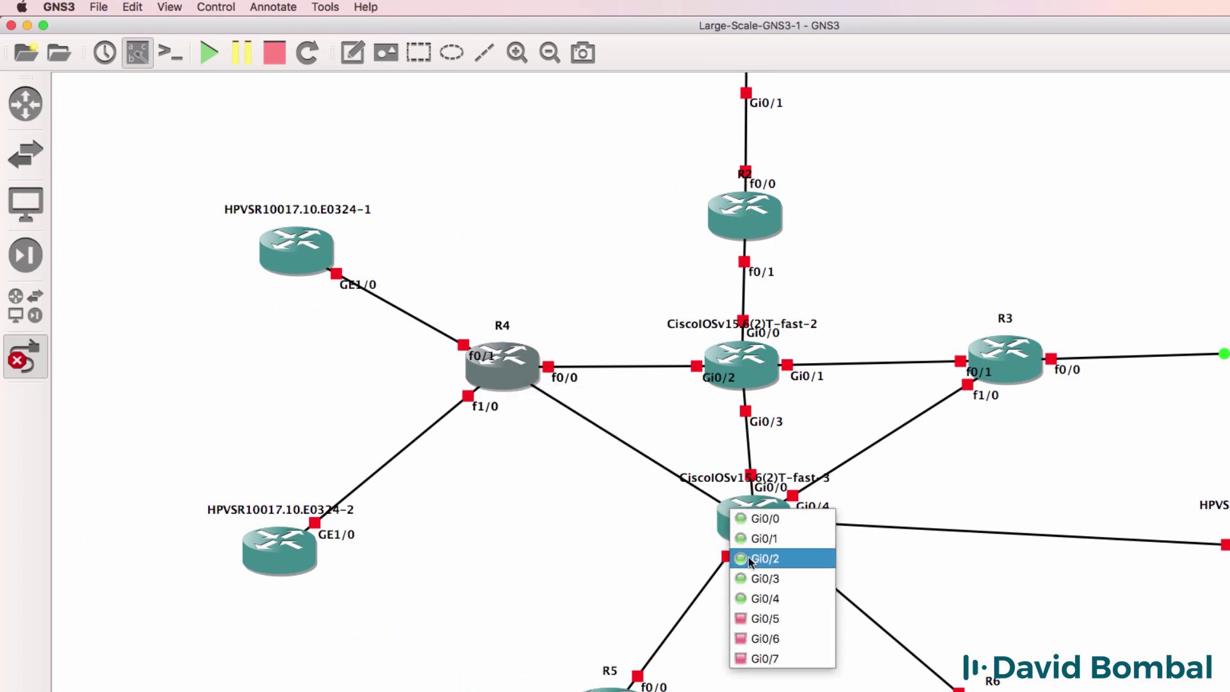
click(766, 618)
key(Escape)
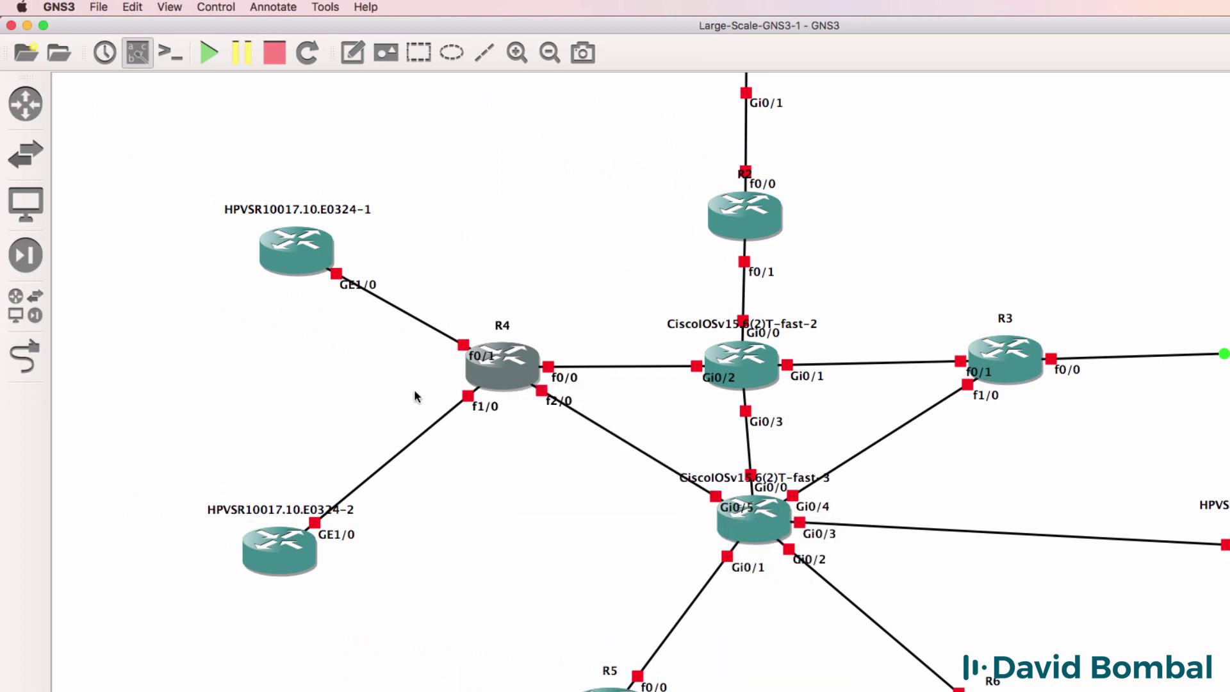
- Move HPVSR10017.10.E0324-3 and R6 inward and slightly down, and shift R5 outward below CiscoIOSv15.6(2)T-fast-3
click(549, 52)
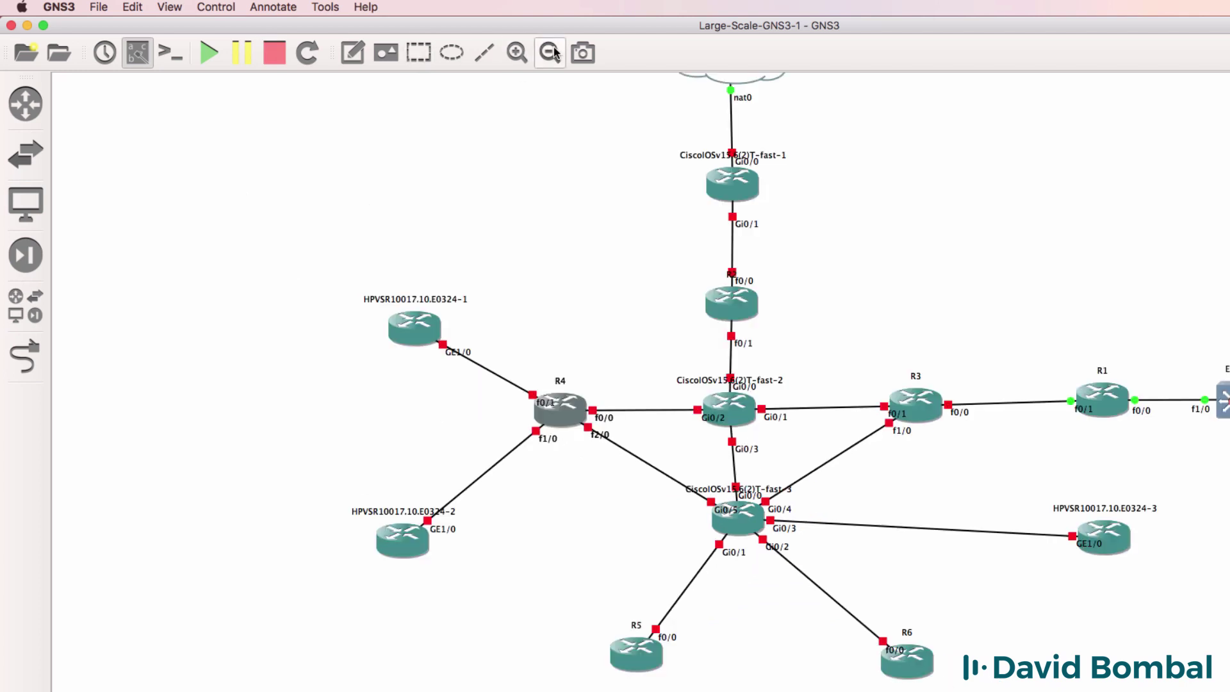
click(550, 52)
drag(989, 545, 880, 576)
drag(845, 619, 776, 648)
drag(654, 615, 611, 635)
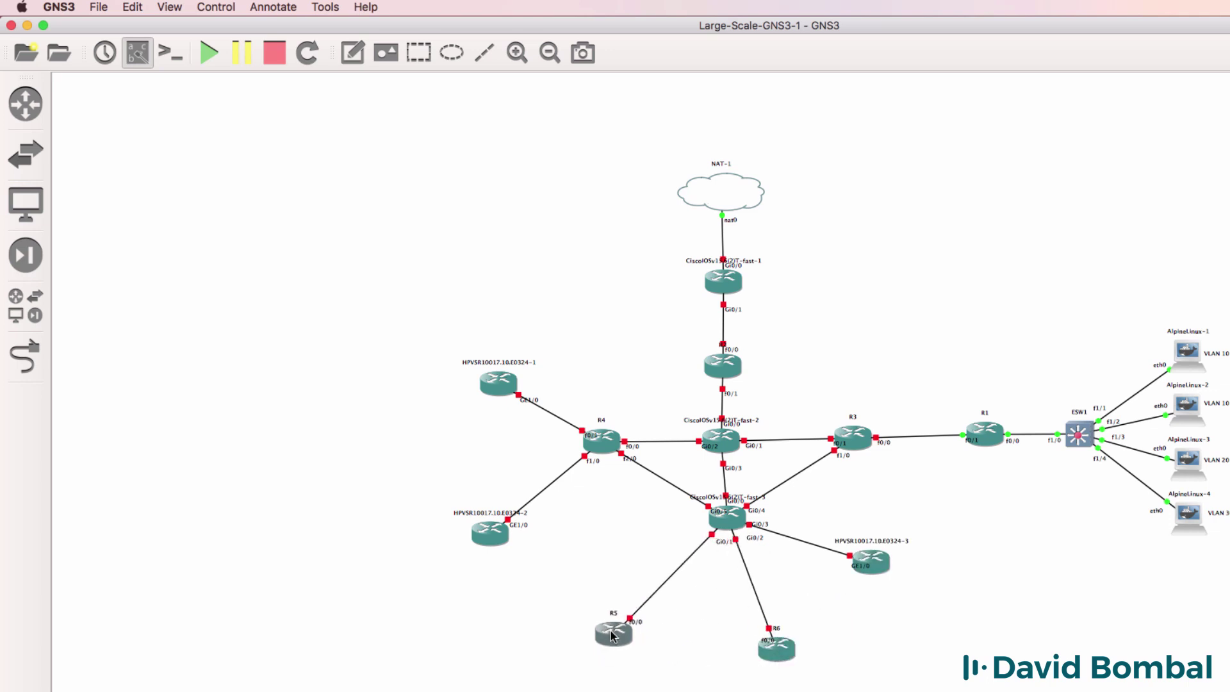
- Shift the Gi0/2 label off CiscoIOSv15.6(2)T-fast-2 and raise that router and R2 above the level of R3 and R4
drag(712, 446, 717, 440)
click(517, 52)
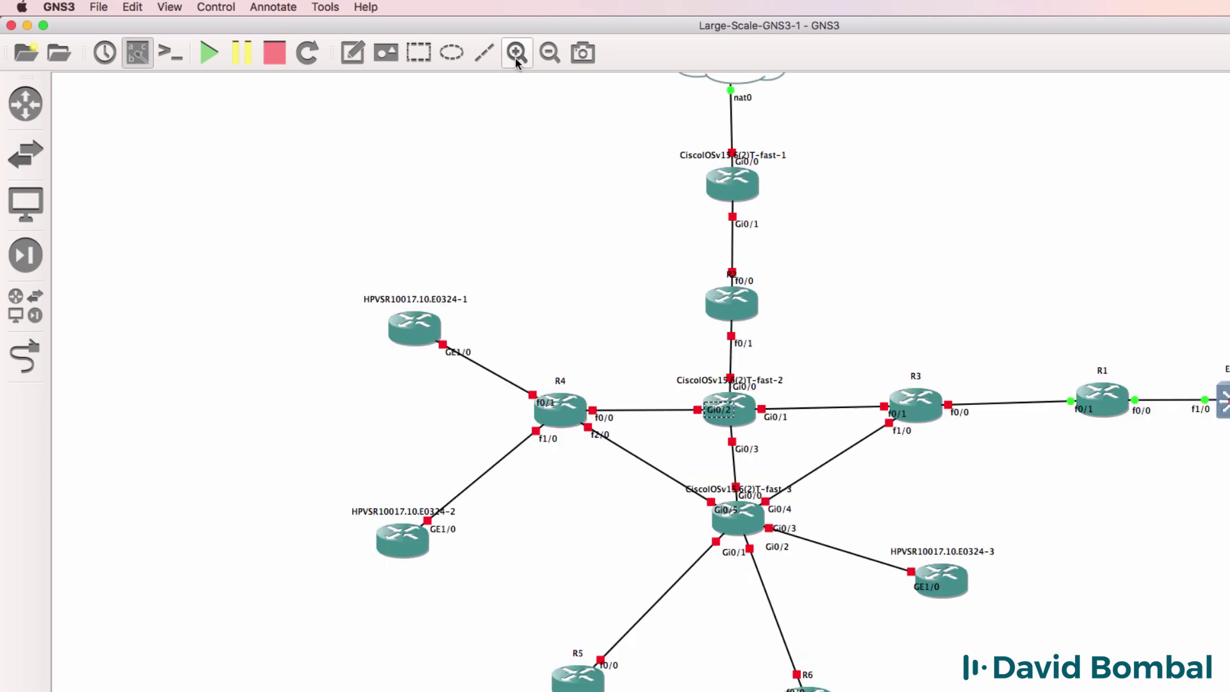
click(517, 52)
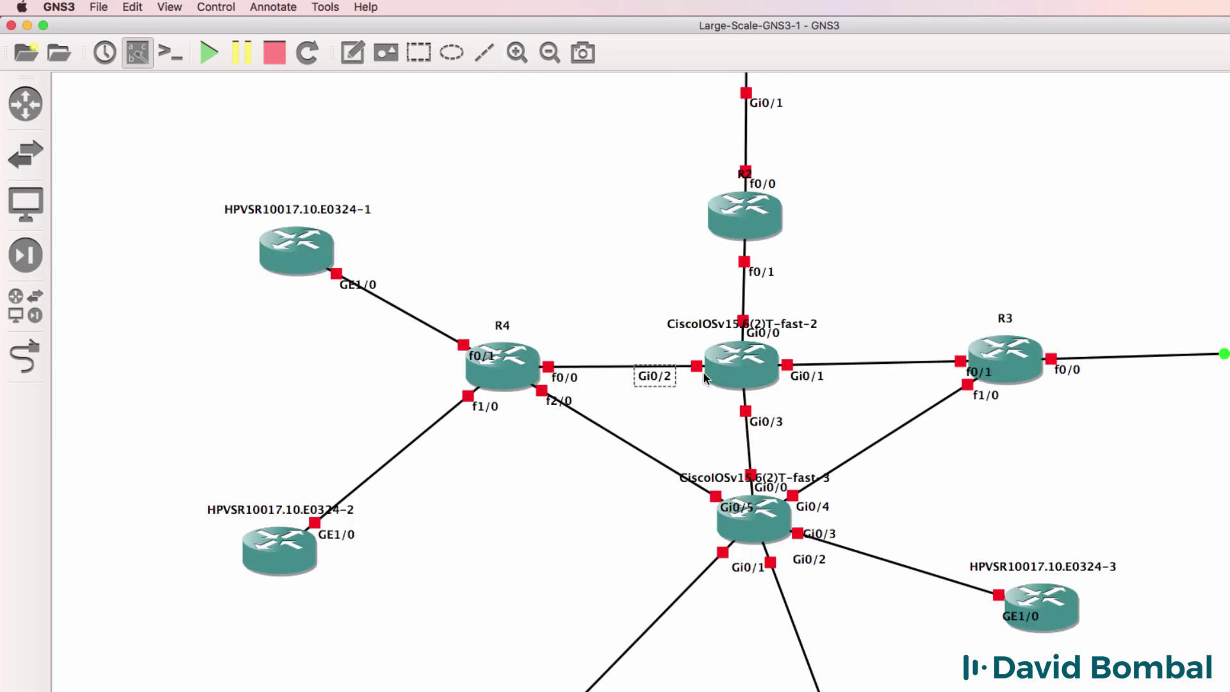
drag(700, 374, 726, 321)
drag(733, 216, 733, 167)
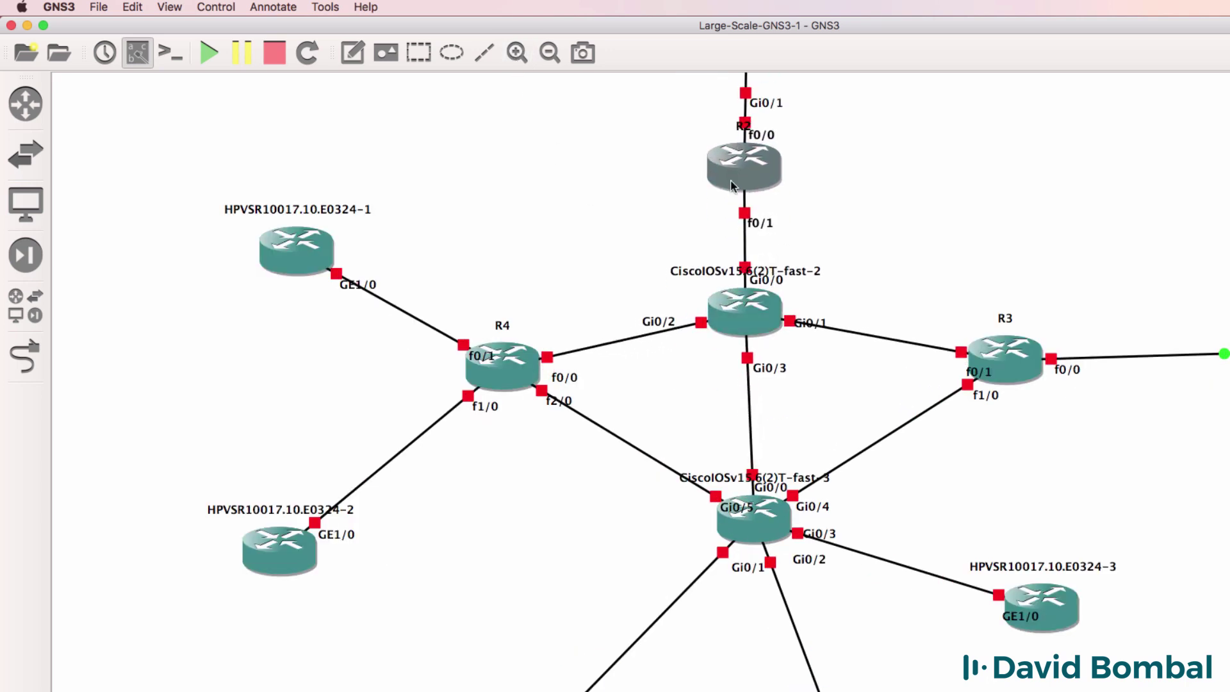
drag(736, 296, 733, 216)
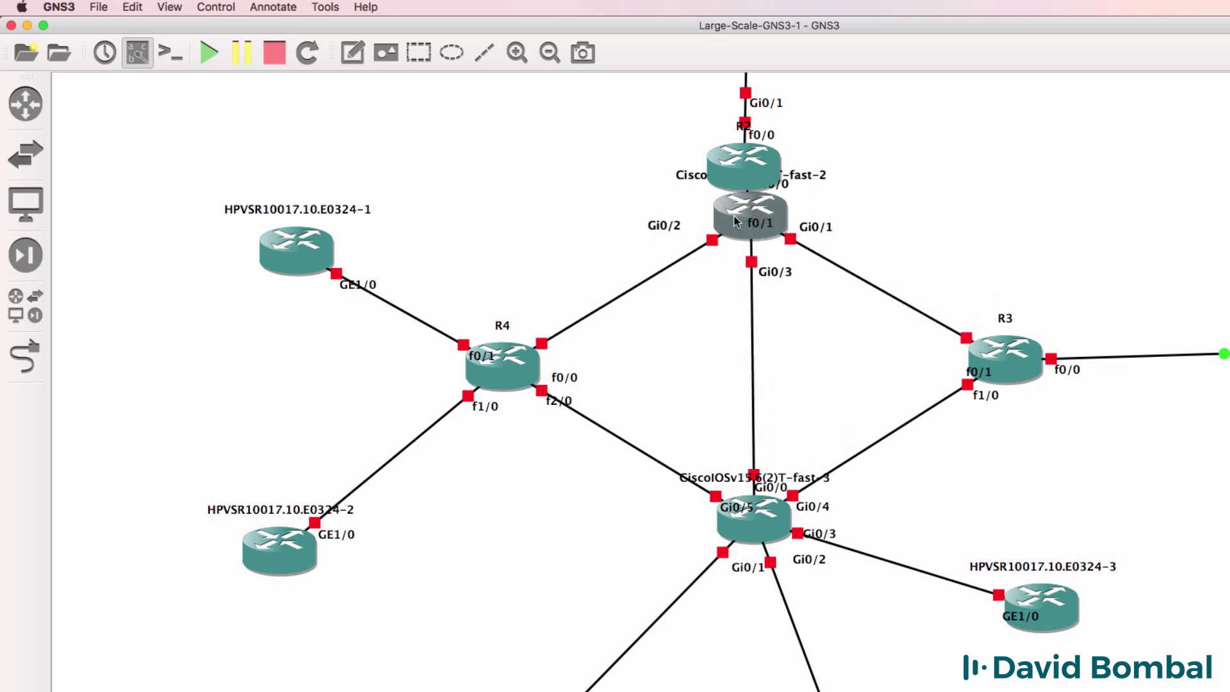
- Raise NAT-1, CiscoIOSv15.6(2)T-fast-1, R2 and CiscoIOSv15.6(2)T-fast-2 so the vertical chain is spaced without overlaps
scroll(725, 219, down, 3)
scroll(727, 241, up, 8)
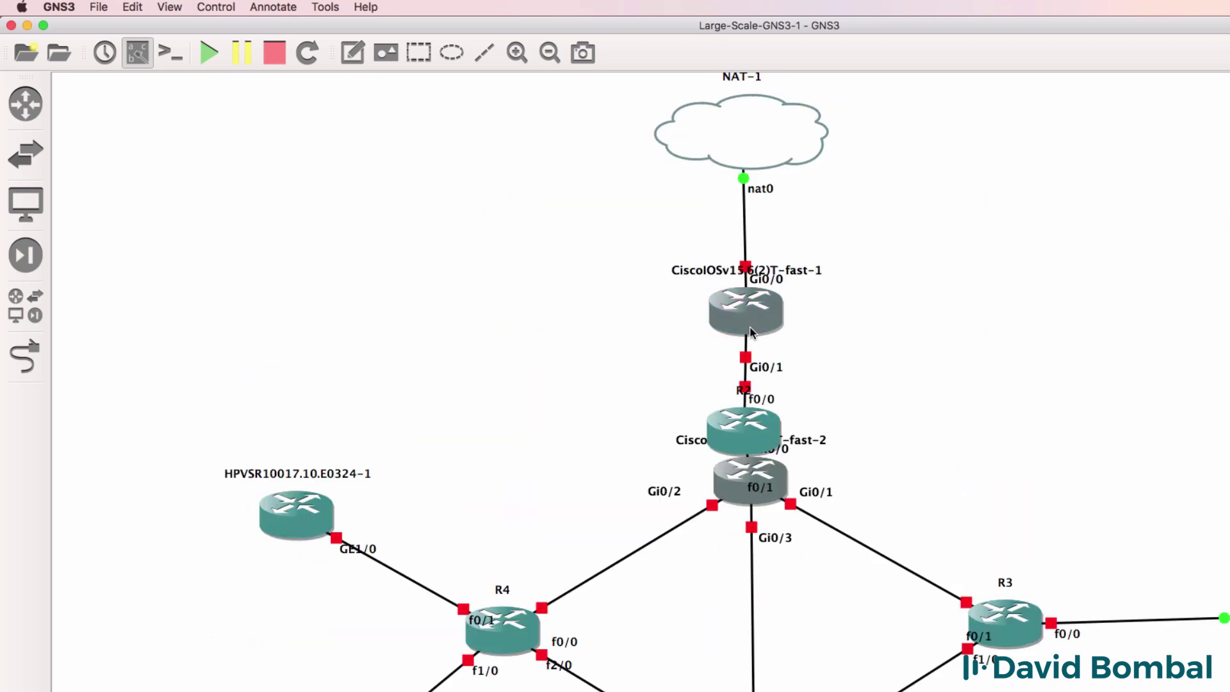
drag(749, 329, 748, 263)
drag(730, 433, 730, 339)
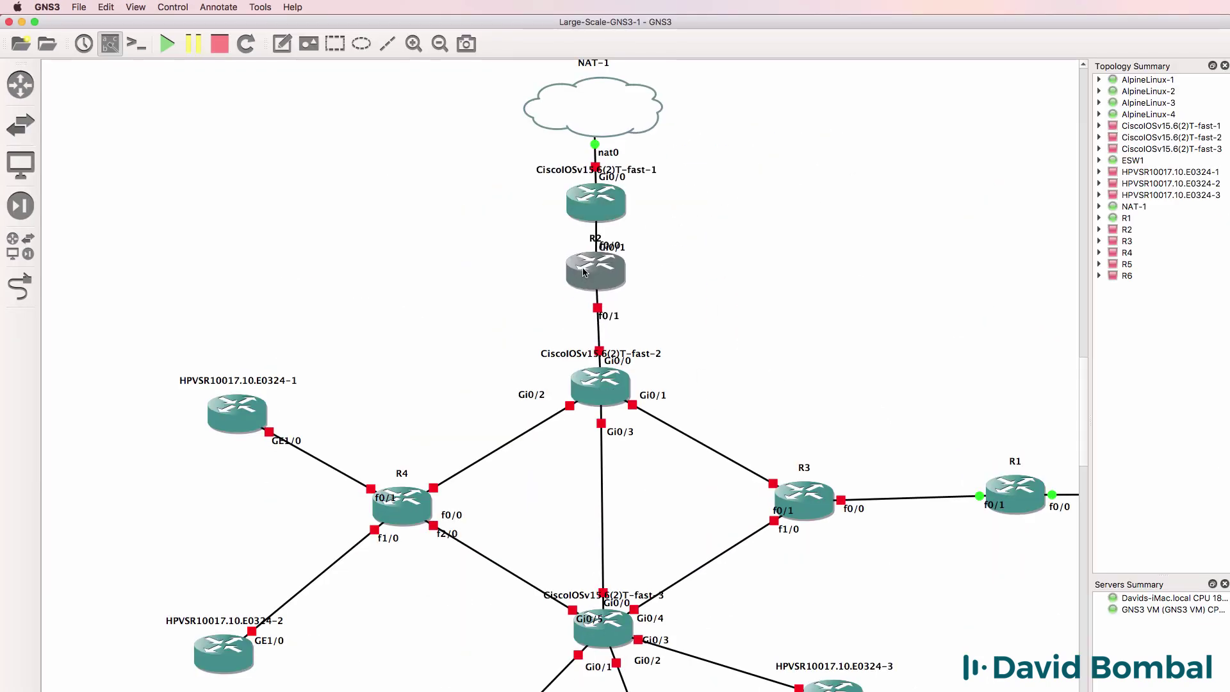
drag(601, 386, 603, 371)
drag(591, 111, 591, 76)
drag(602, 202, 603, 166)
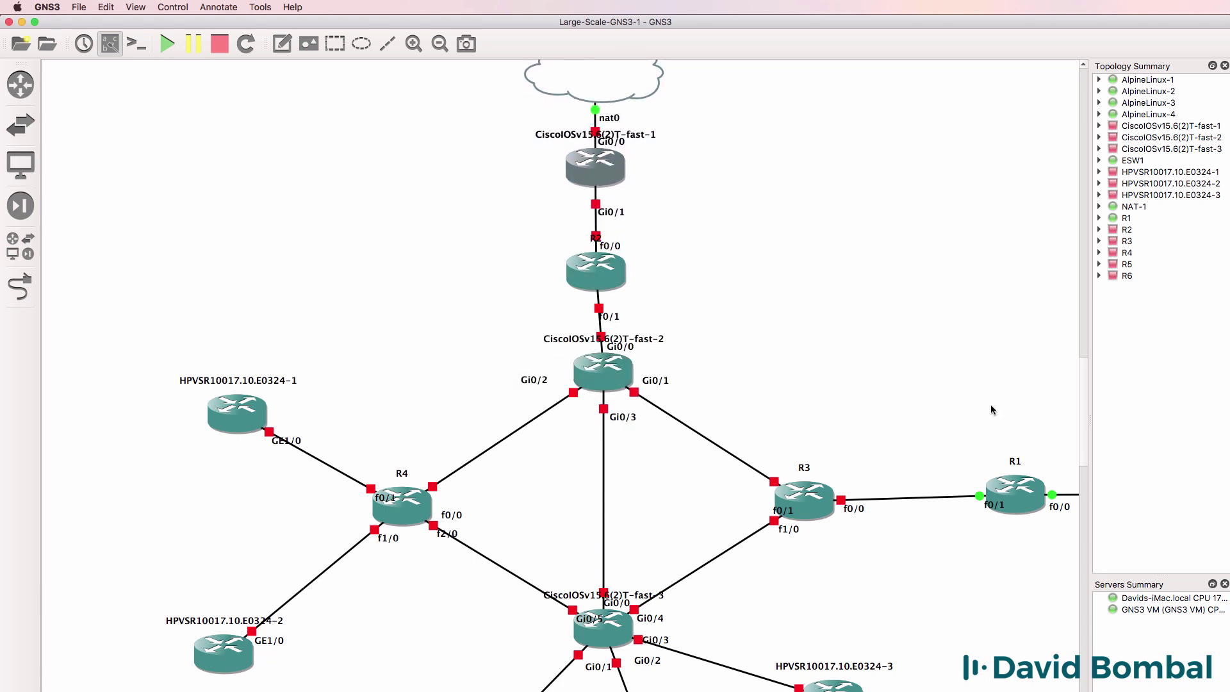
- Nudge CiscoIOSv15.6(2)T-fast-2 slightly upward and move the f0/1 labels of R3 and R1 clear of their routers
drag(1096, 372, 1087, 390)
scroll(869, 355, down, 5)
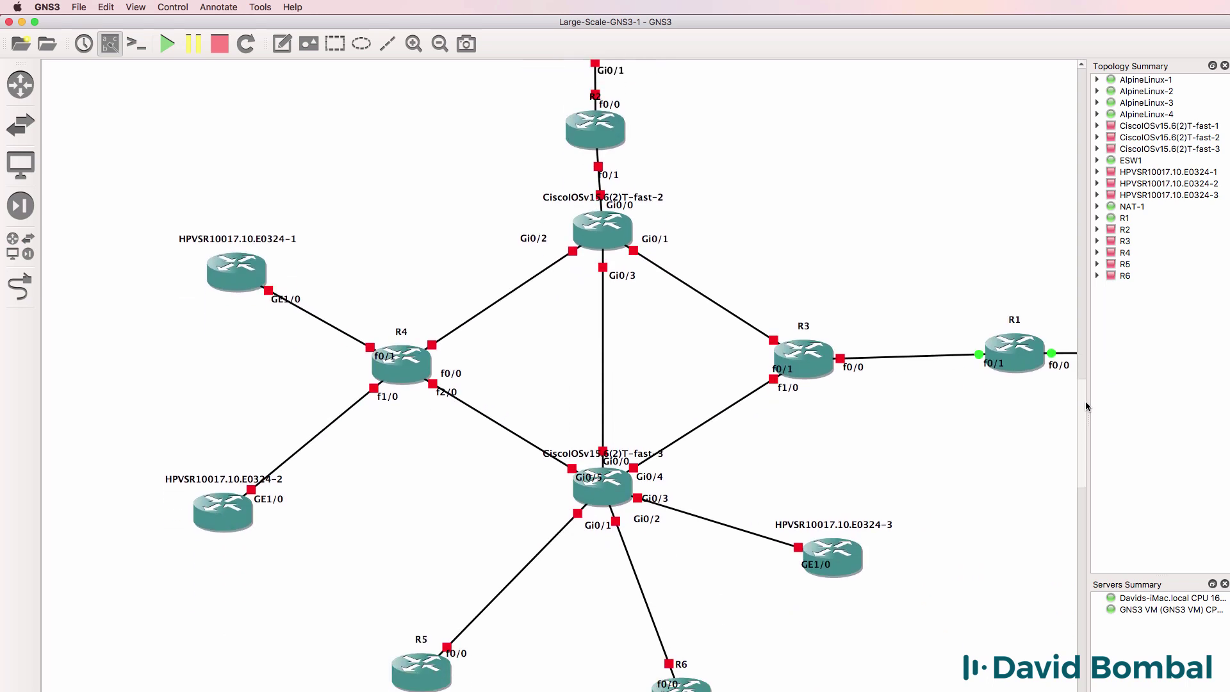
click(612, 169)
drag(612, 170, 611, 164)
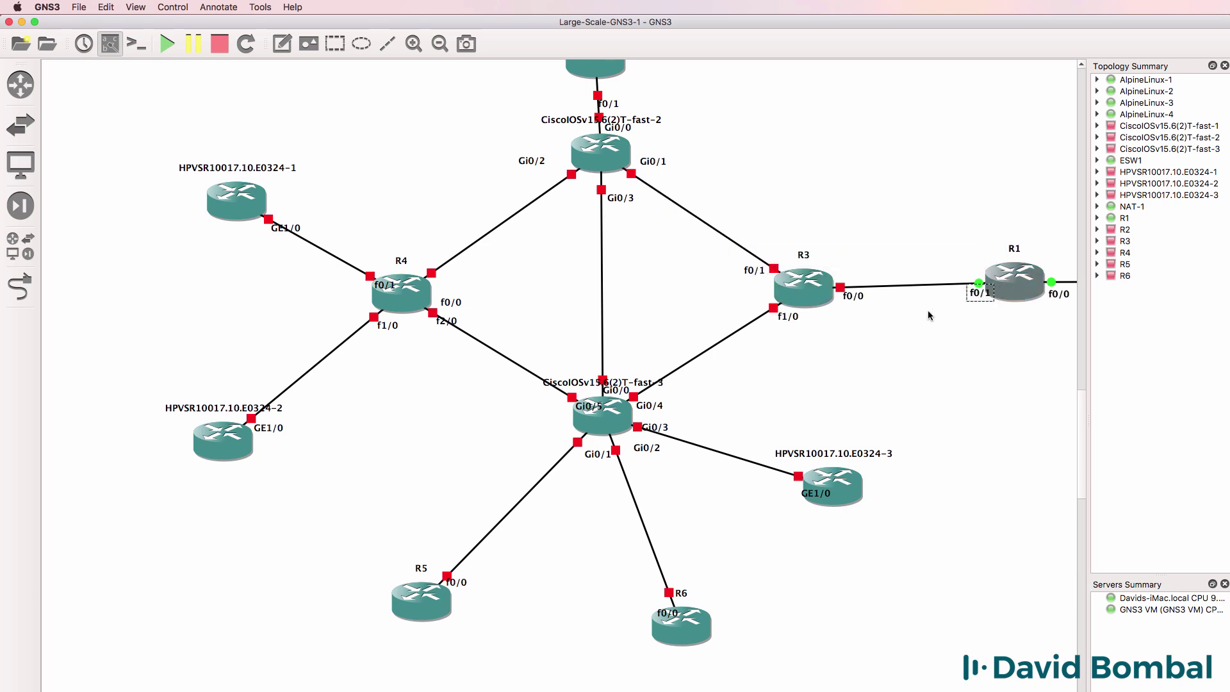
click(439, 44)
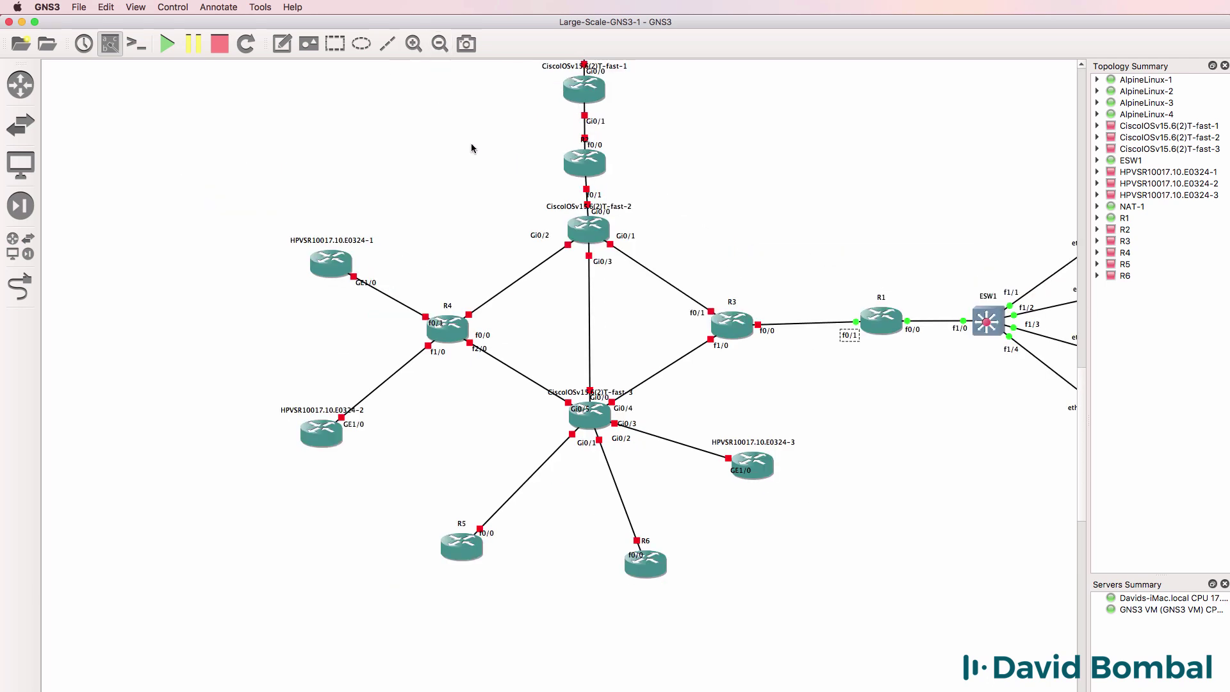
scroll(559, 321, right, 3)
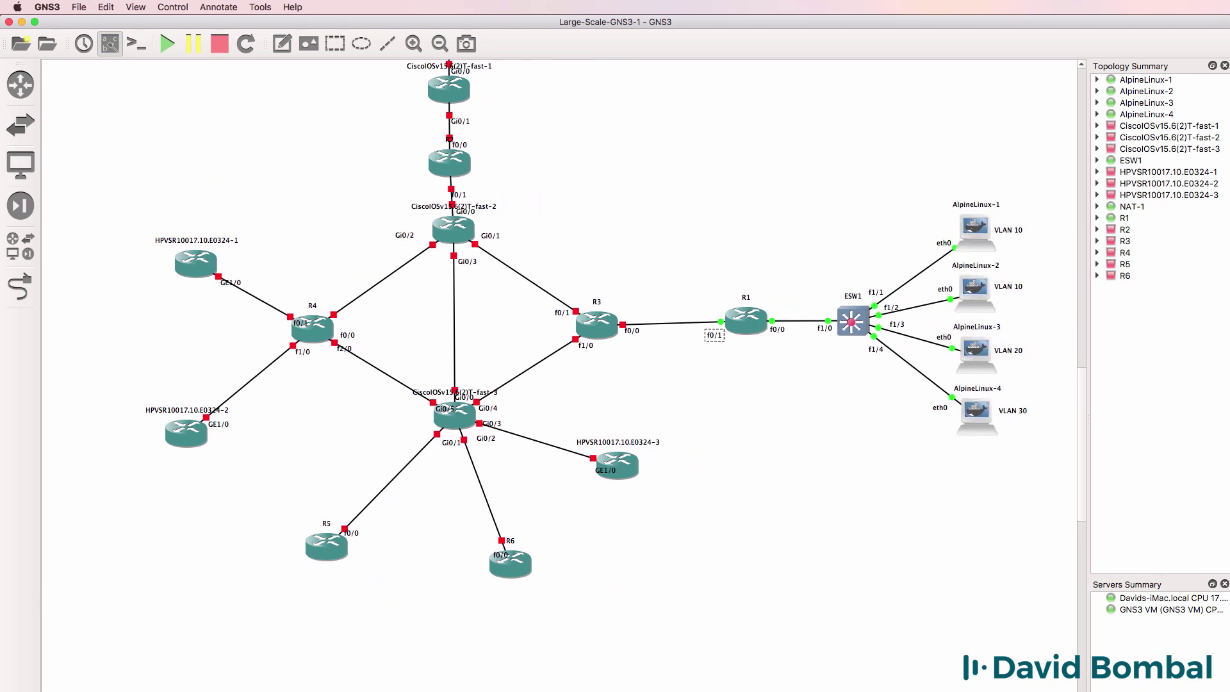
scroll(559, 320, left, 1)
scroll(1080, 451, up, 2)
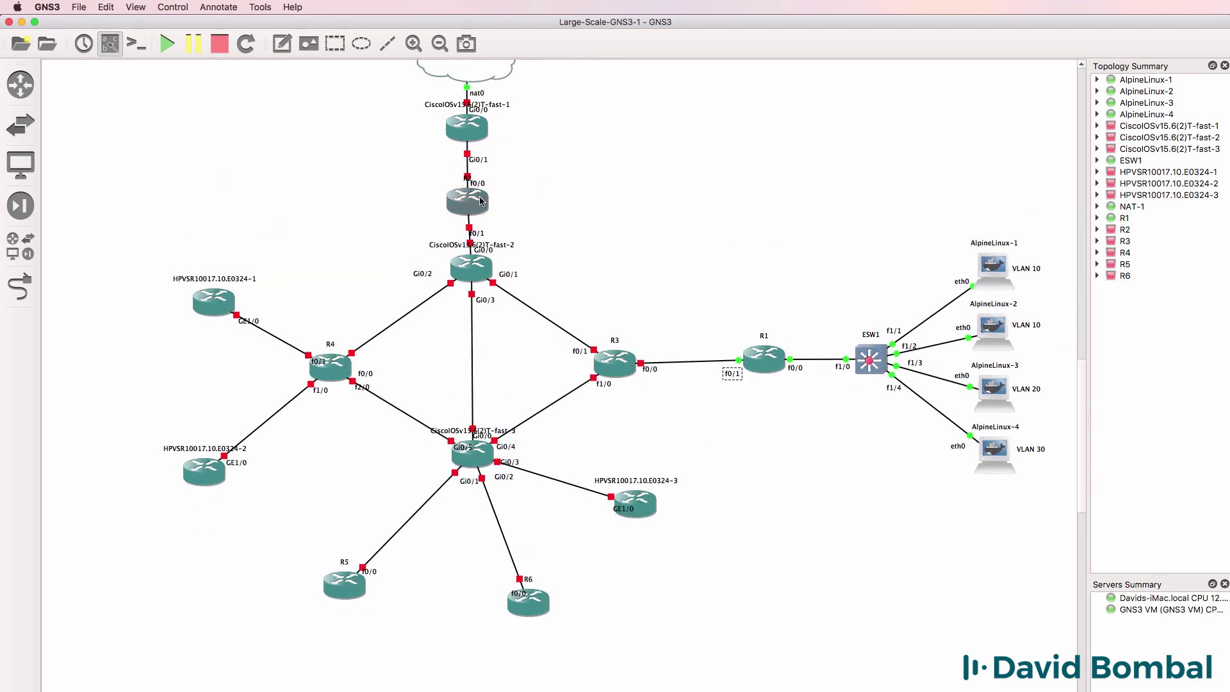
- Nudge R2 into line with the vertical router chain and narrow the Topology Summary to widen the workspace
drag(484, 201, 477, 198)
click(414, 43)
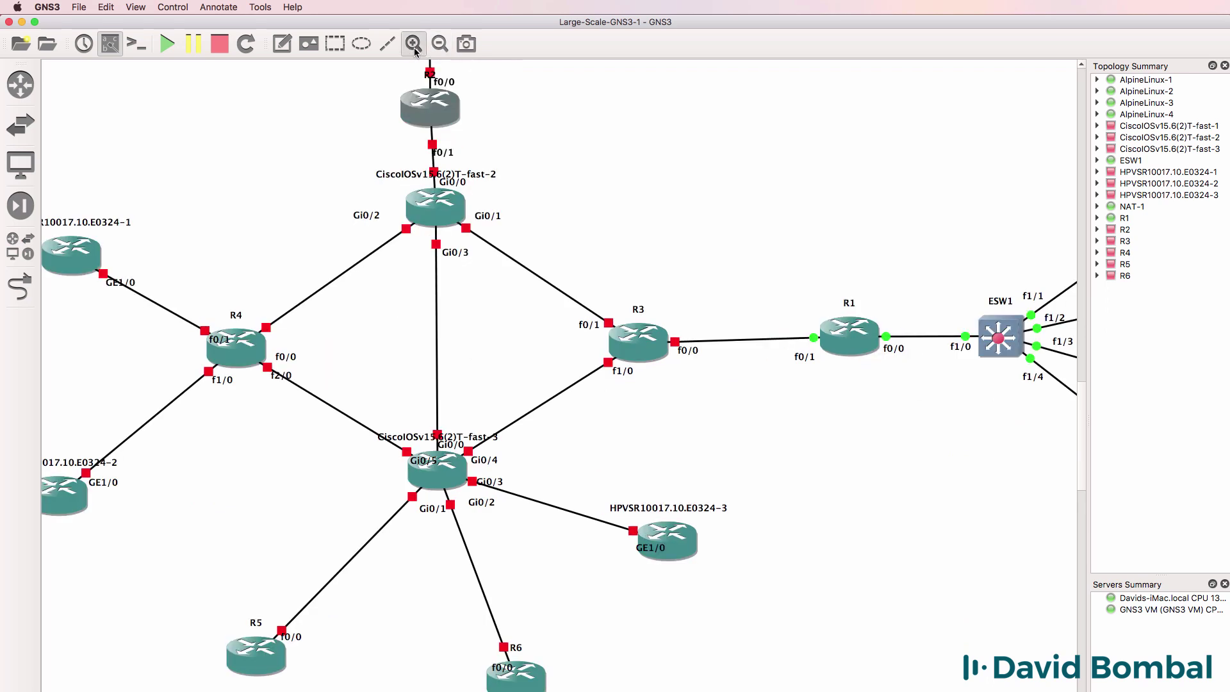
click(414, 43)
scroll(559, 375, right, 5)
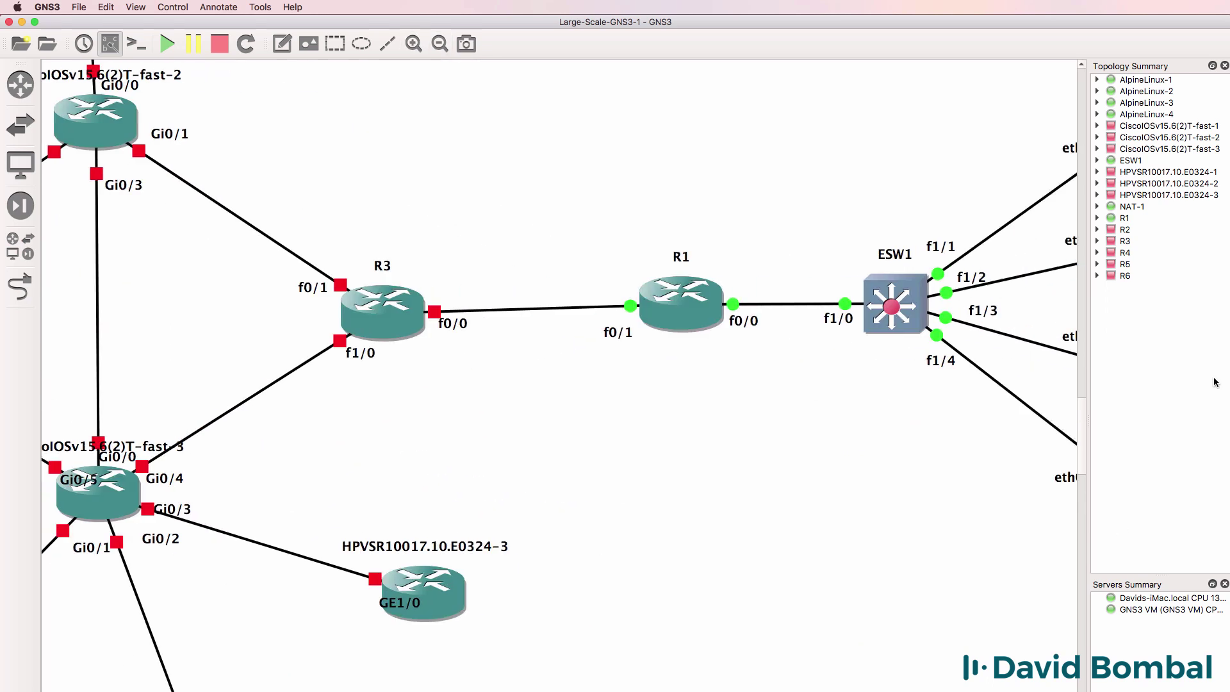
drag(1087, 320, 1208, 328)
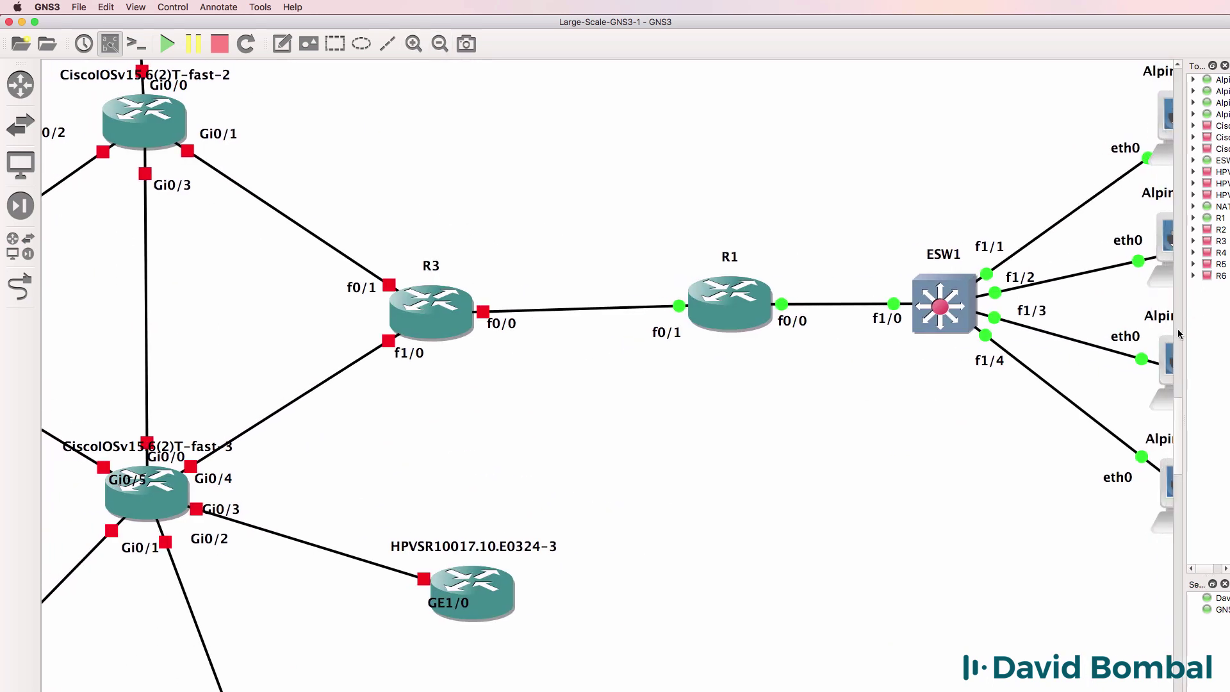
scroll(607, 375, right, 5)
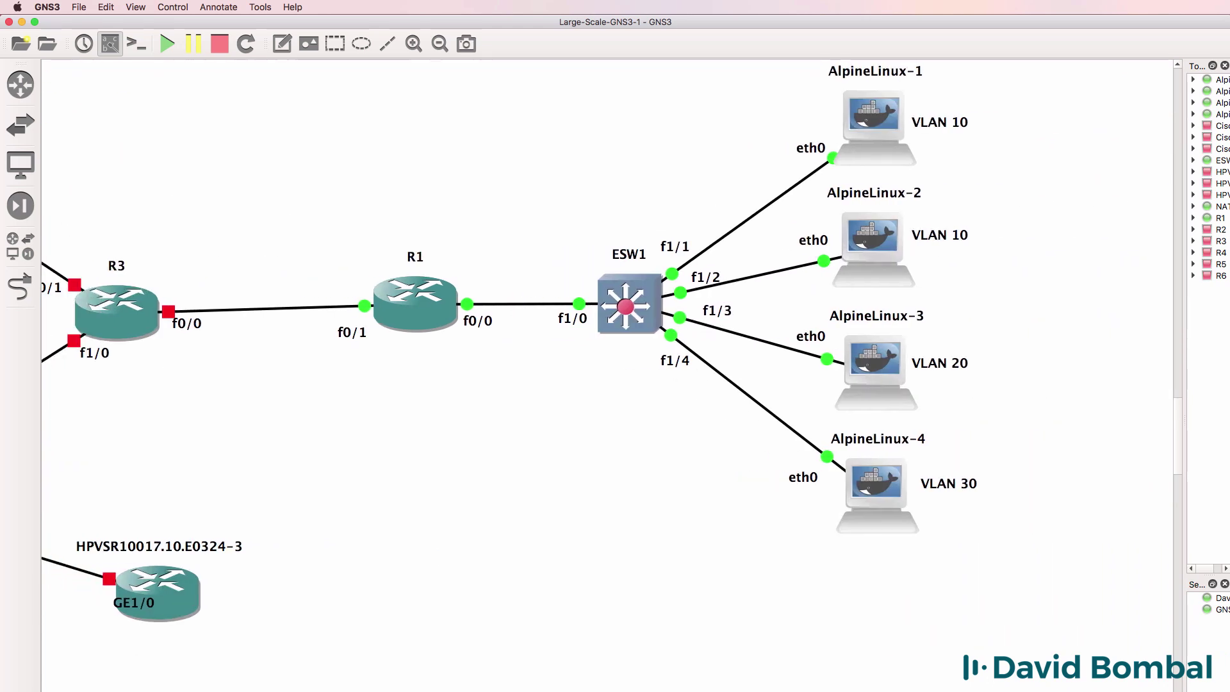
scroll(717, 683, left, 7)
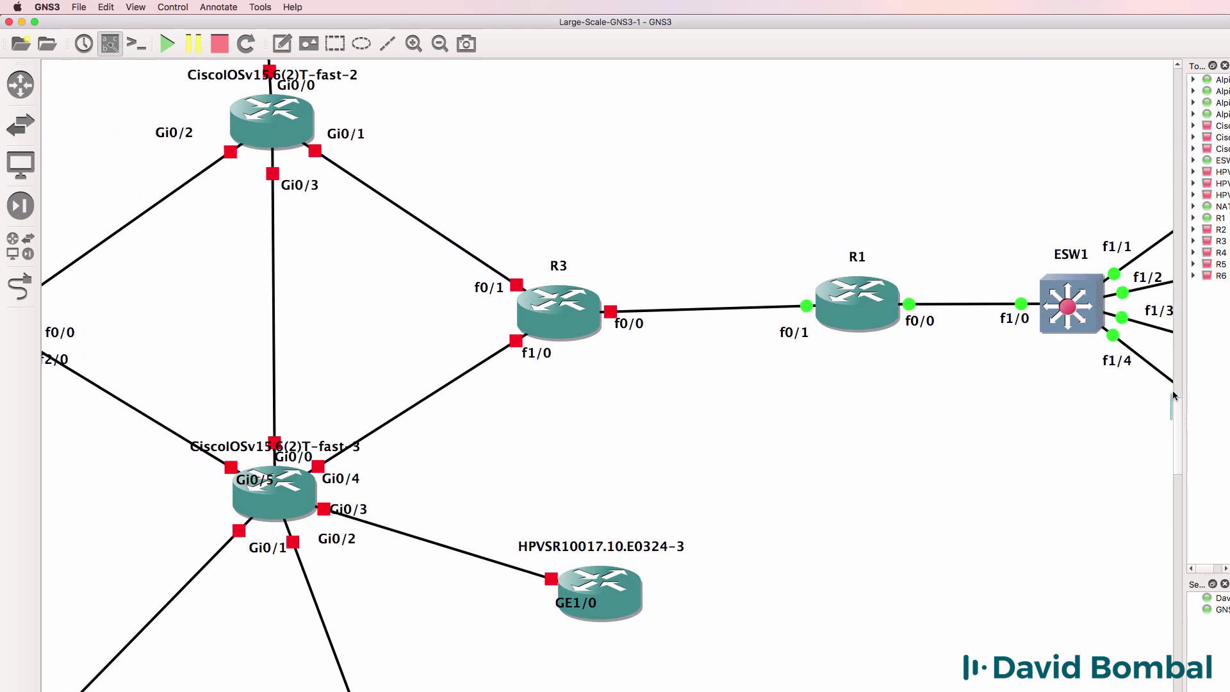
- Raise NAT-1 and move CiscoIOSv15.6(2)T-fast-1's name, Gi0/0 and Gi0/1 labels beside the vertical link
scroll(1176, 396, up, 6)
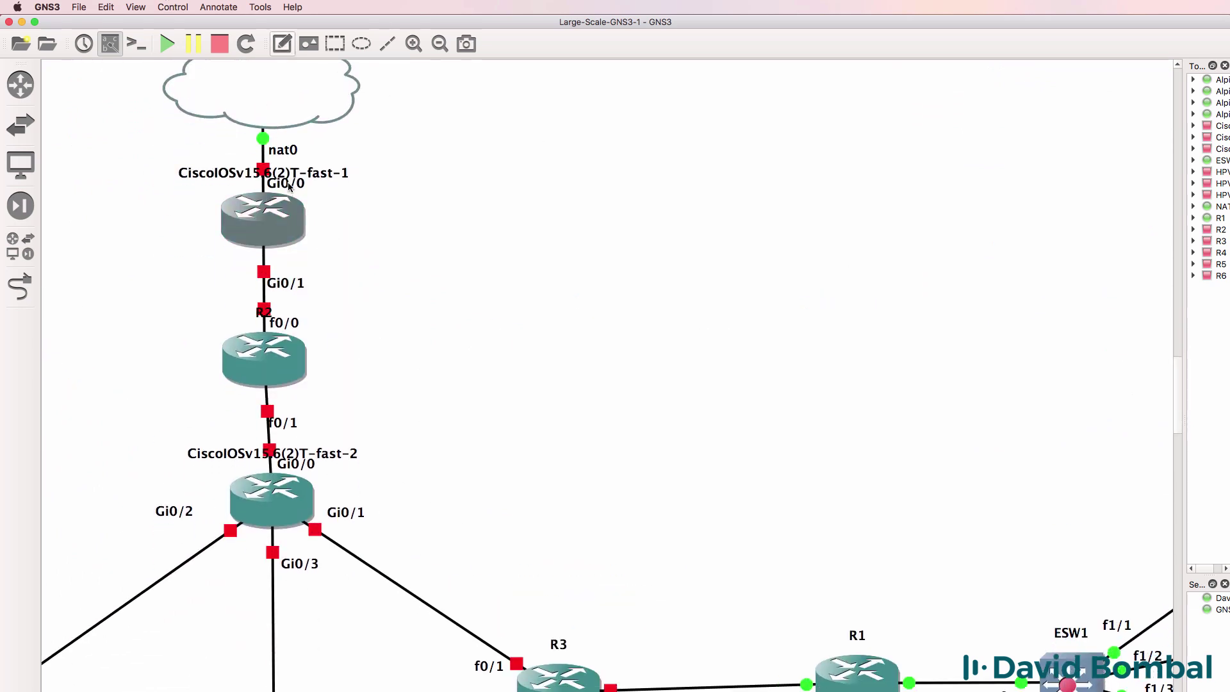
drag(277, 97, 274, 68)
mouse_move(287, 183)
mouse_down()
mouse_move(293, 168)
mouse_move(294, 189)
mouse_up()
drag(318, 171, 193, 205)
drag(288, 194, 288, 177)
drag(286, 285, 295, 270)
- Shift the name labels of R2 and CiscoIOSv15.6(2)T-fast-2 left of their routers and their f0/0, f0/1 and Gi0/0 labels right of the link
drag(300, 327, 320, 312)
drag(263, 315, 192, 360)
drag(286, 423, 300, 402)
mouse_move(308, 457)
mouse_down()
mouse_move(123, 474)
mouse_move(300, 466)
mouse_up()
drag(261, 506, 254, 504)
drag(262, 454, 122, 480)
drag(282, 473, 298, 451)
- Align CiscoIOSv15.6(2)T-fast-3 with the chain and spread its name and Gi0/0, Gi0/1, Gi0/2, Gi0/4 and Gi0/5 labels clear of the router
drag(1179, 378, 1178, 421)
drag(287, 511, 277, 510)
drag(269, 459, 303, 423)
drag(286, 448, 143, 497)
drag(253, 482, 189, 469)
drag(310, 426, 283, 426)
drag(327, 480, 339, 465)
drag(334, 511, 326, 552)
drag(259, 549, 228, 554)
- Move HPVSR10017.10.E0324-3's GE1/0 label, the f0/0 labels of R5 and R6, and HPVSR10017.10.E0324-2's name label off their links
drag(593, 602, 530, 595)
drag(1179, 446, 1178, 466)
drag(366, 583, 337, 567)
drag(66, 538, 90, 534)
scroll(243, 224, left, 7)
drag(241, 292, 178, 295)
- Reposition R4's f0/1, f1/0, f0/0 and f2/0 interface labels clear of the router and its links
scroll(248, 245, down, 3)
scroll(249, 246, up, 8)
drag(428, 340, 403, 299)
drag(420, 397, 400, 403)
drag(519, 352, 523, 315)
drag(502, 381, 525, 372)
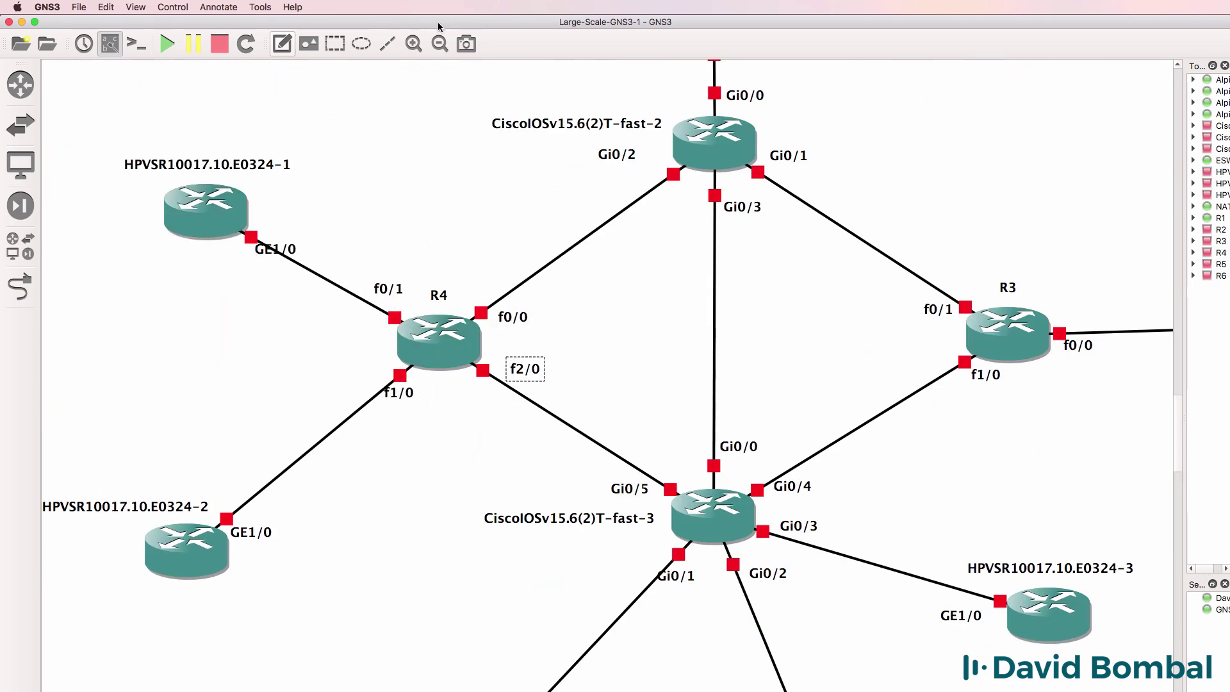
- Start all nodes in the topology
click(439, 43)
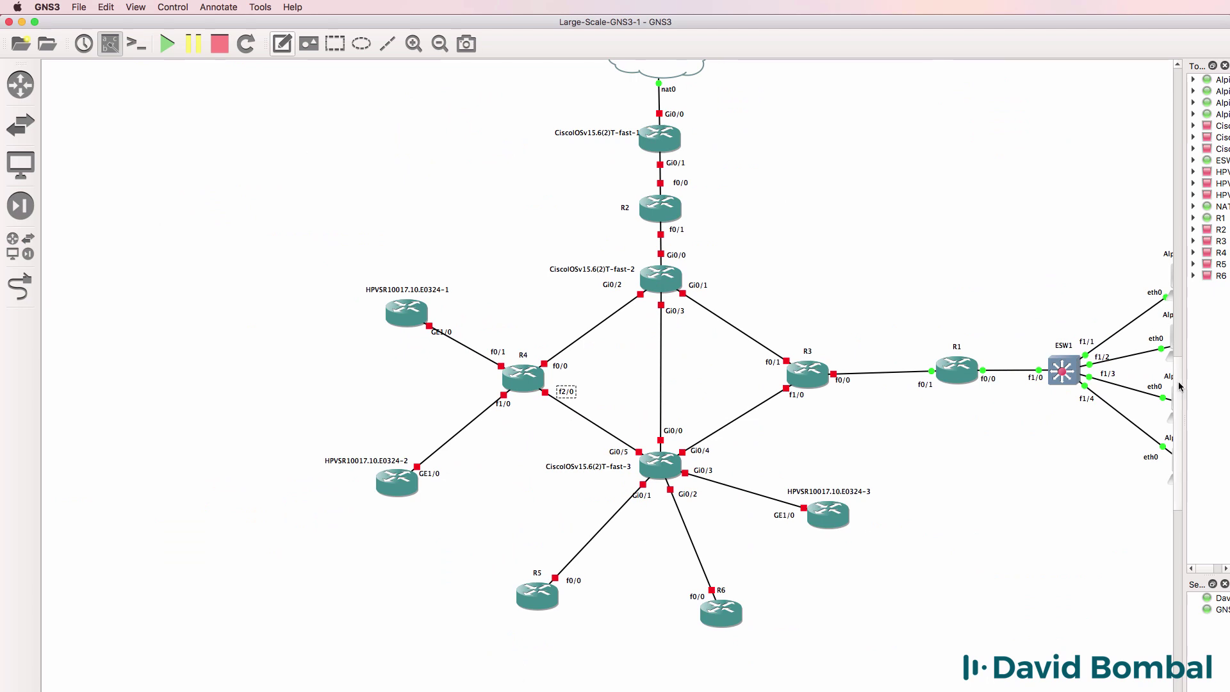
scroll(1175, 384, up, 1)
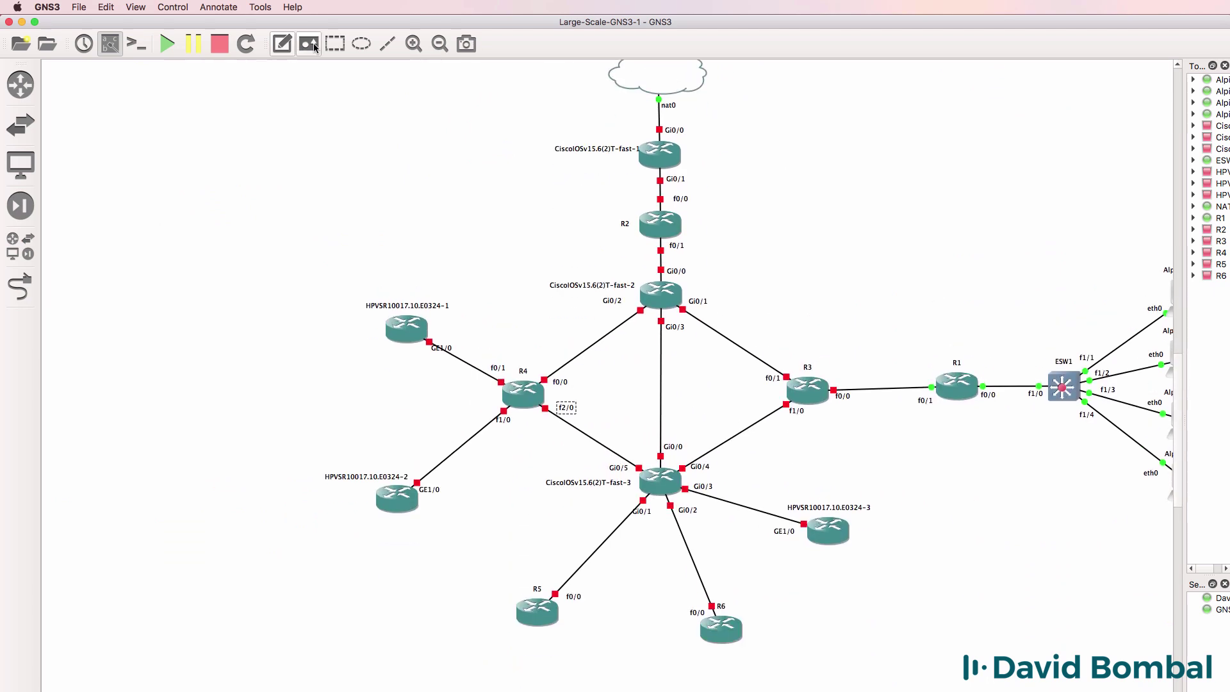
click(168, 44)
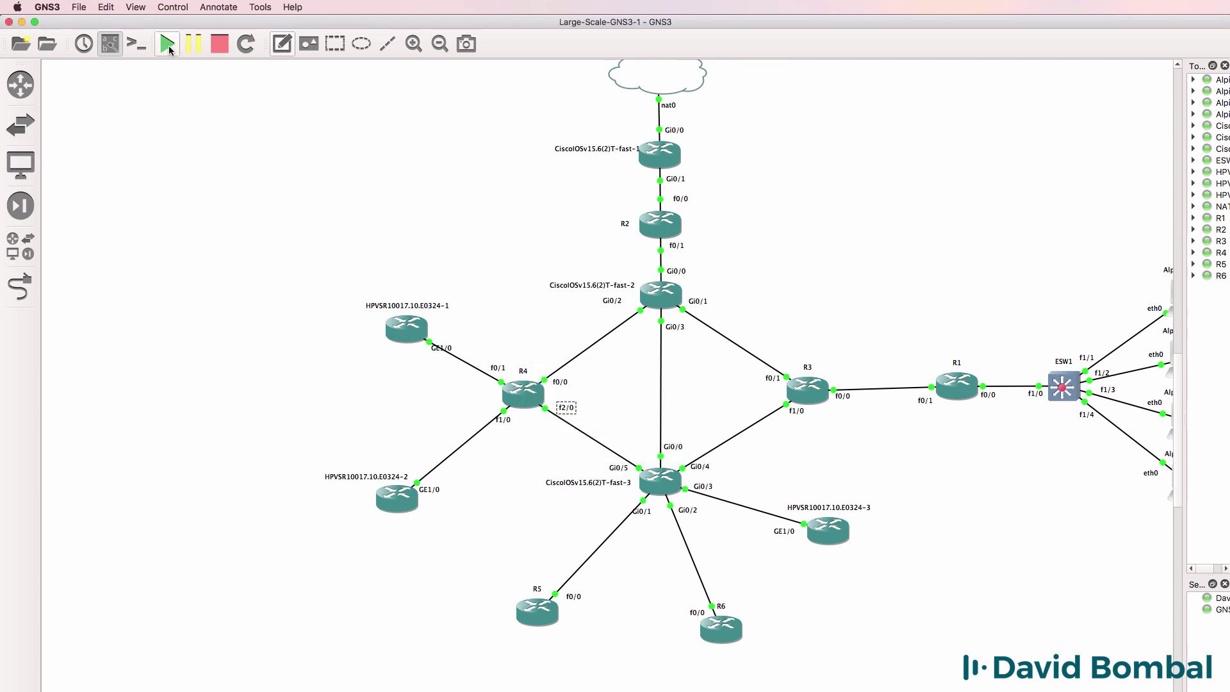
- Move CiscoIOSv15.6(2)T-fast-1's name label further left of the router and open that router's console beside the chain
click(414, 43)
click(413, 44)
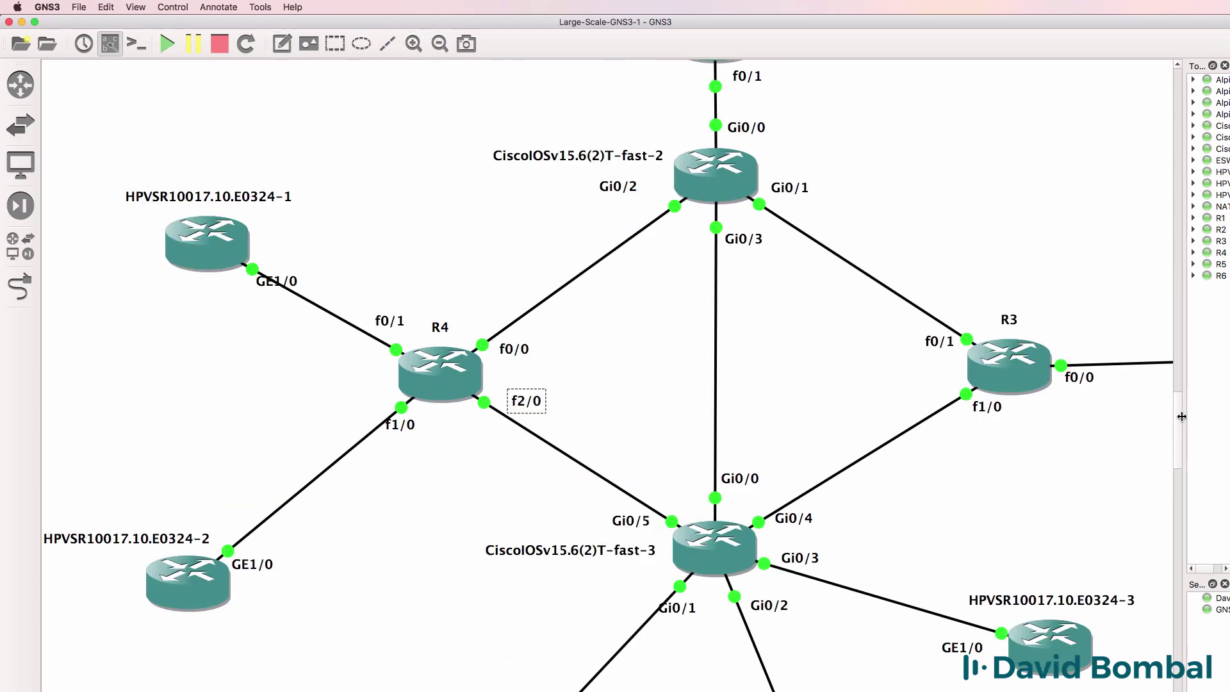
drag(1181, 405, 1181, 362)
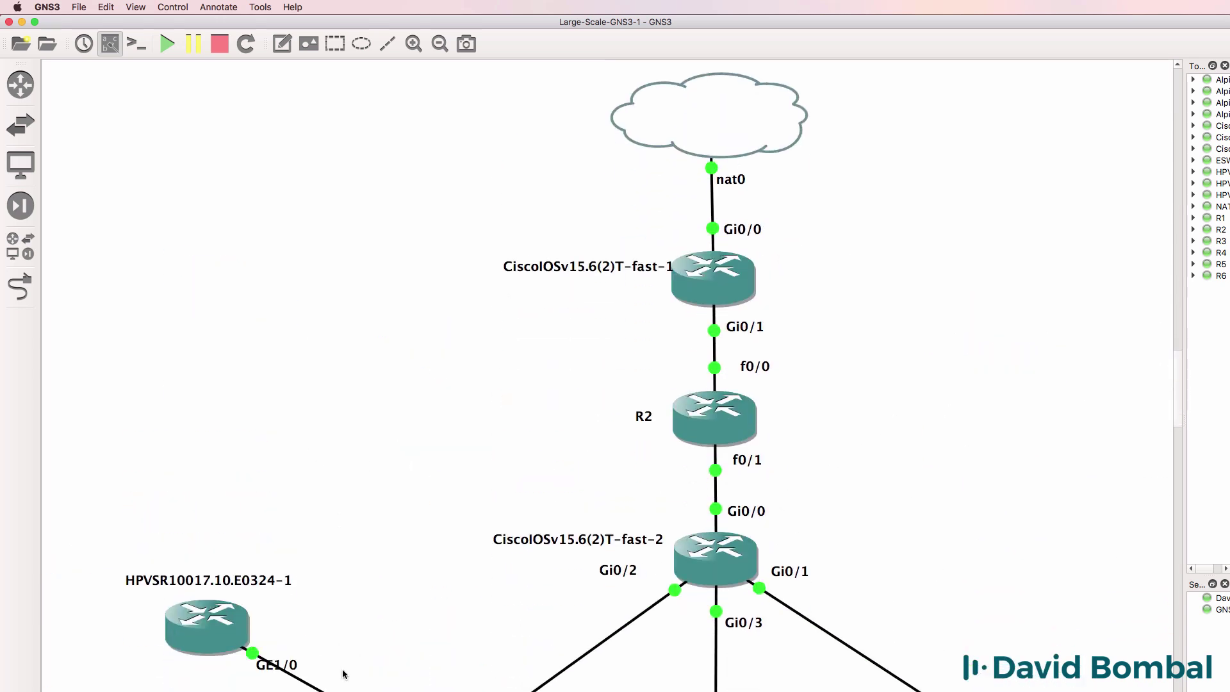
scroll(607, 375, right, 5)
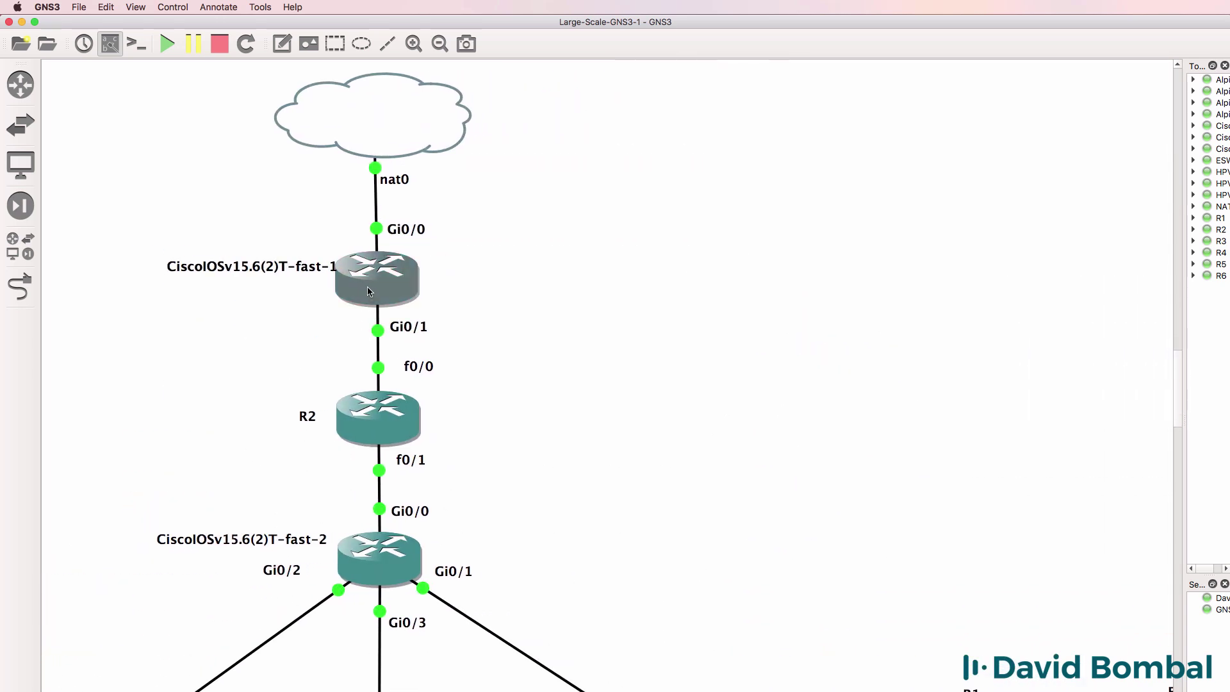
drag(315, 274, 291, 286)
right_click(348, 274)
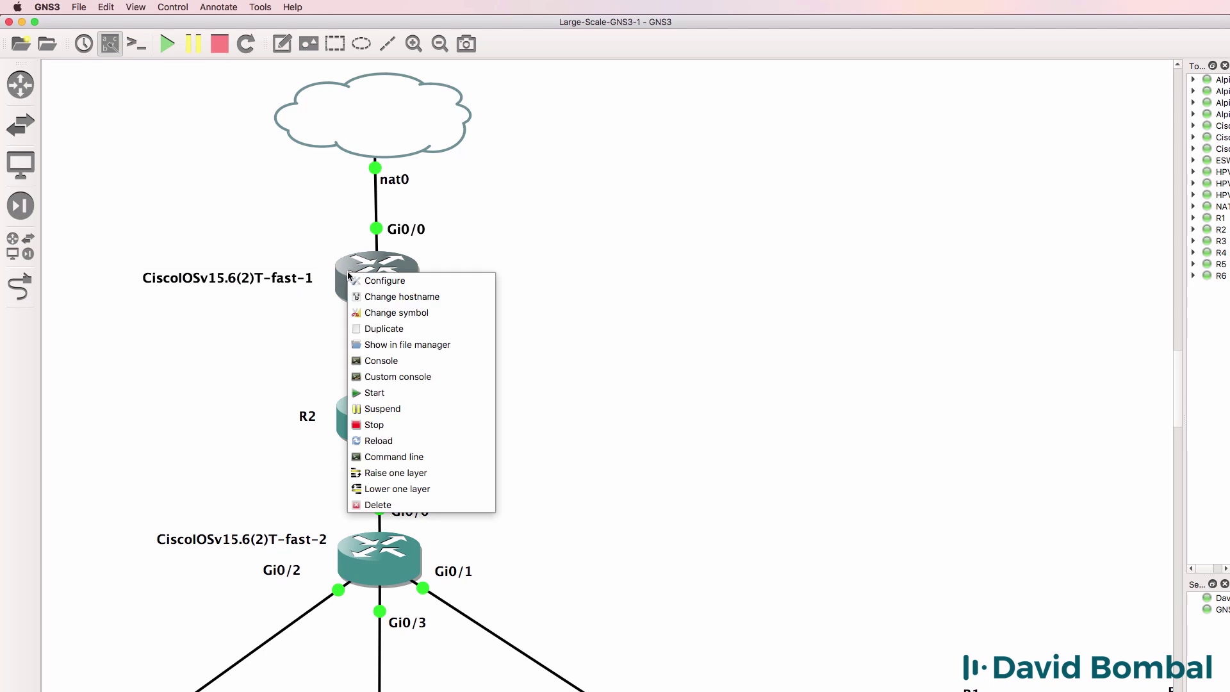
click(398, 361)
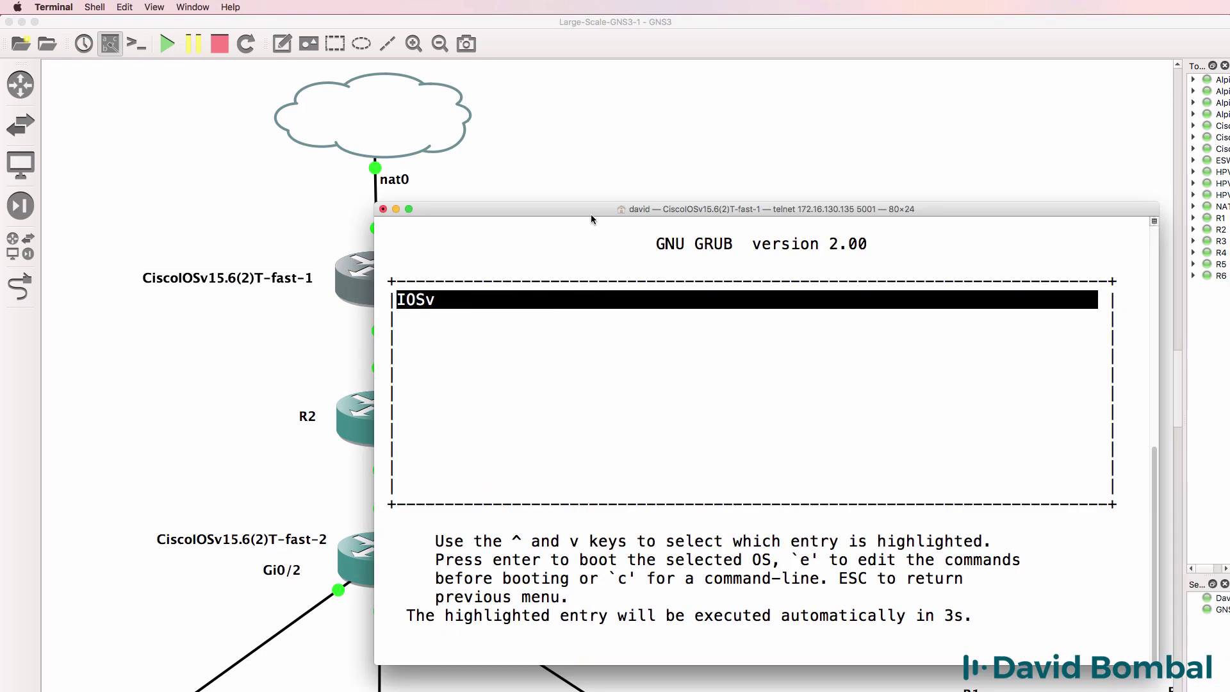
drag(625, 216, 642, 230)
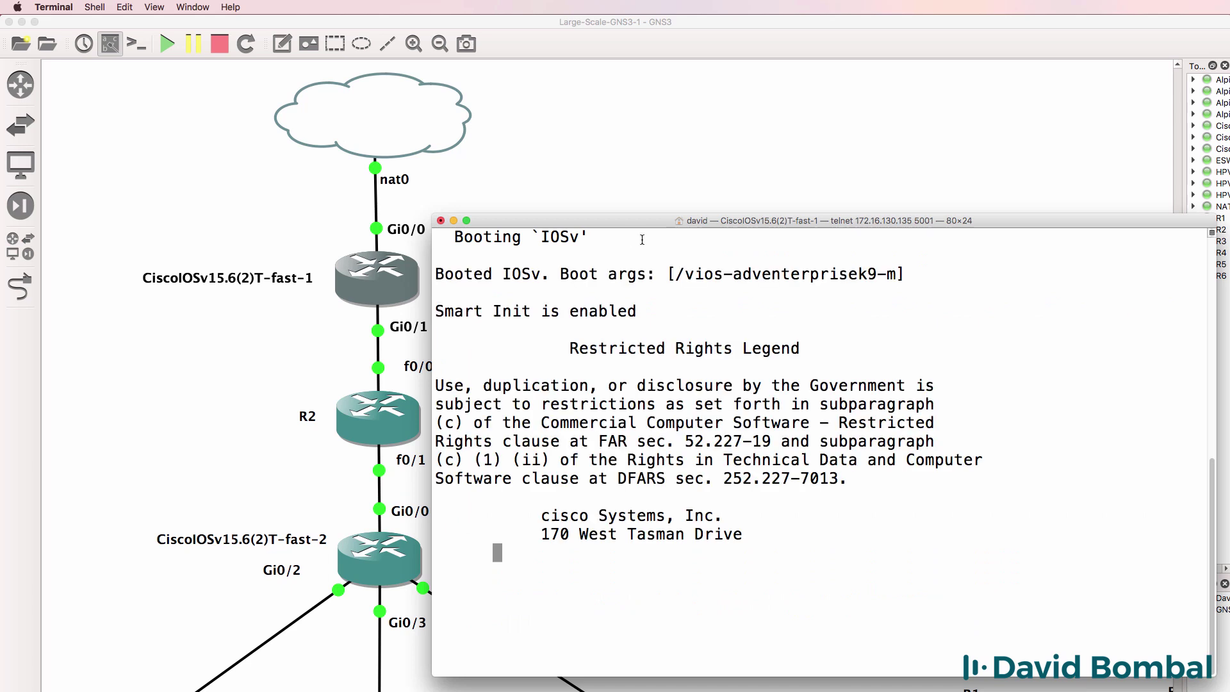
- Return to the topology and nudge R1 and ESW1 to straighten the links running from R3
click(537, 99)
scroll(587, 321, down, 5)
scroll(586, 322, down, 3)
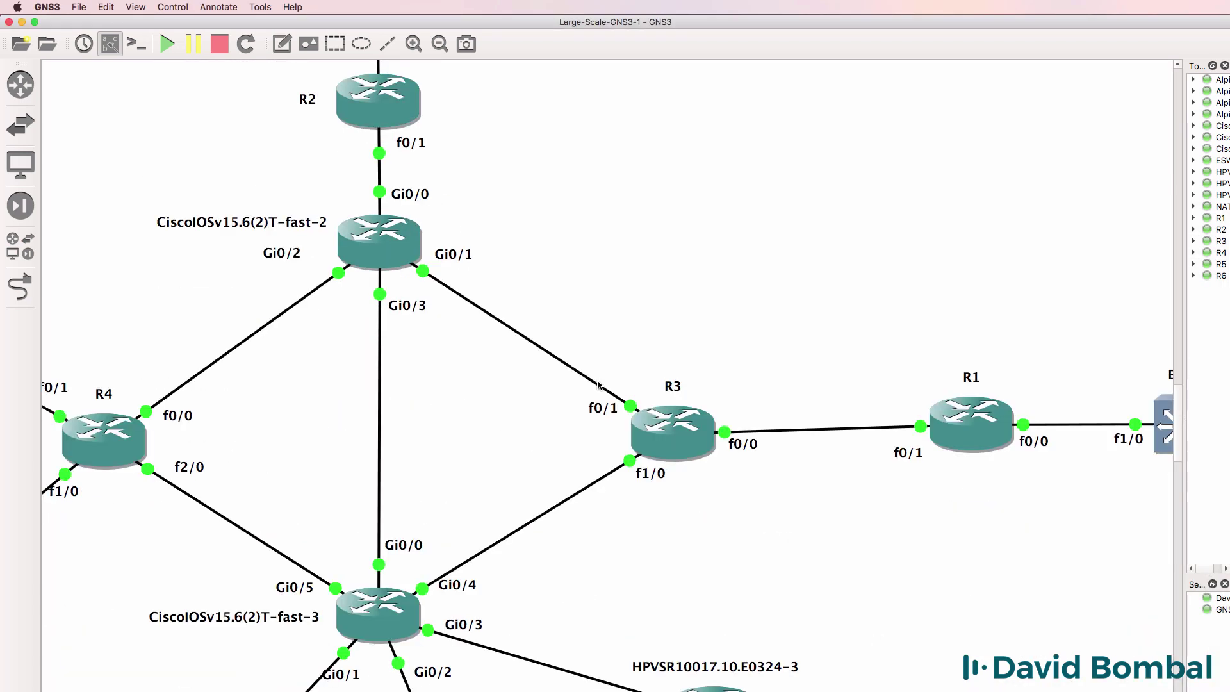
click(440, 43)
drag(881, 430, 882, 432)
drag(1021, 431, 1021, 437)
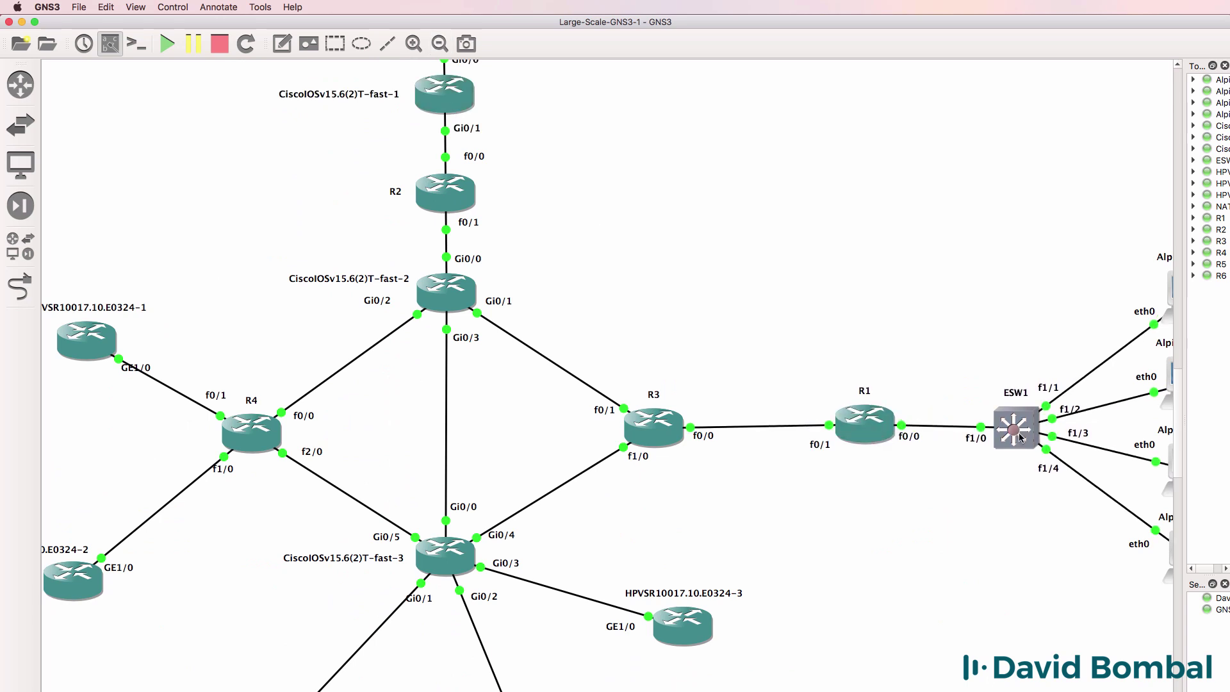
drag(881, 436, 881, 436)
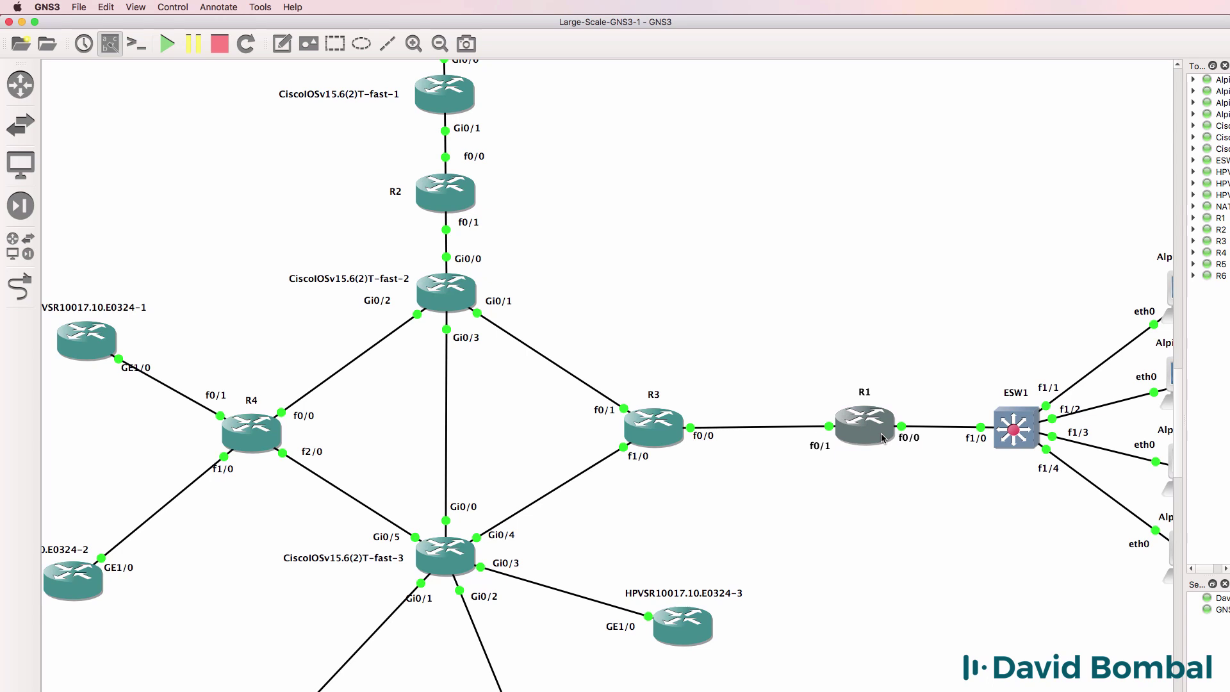
drag(1010, 423, 1014, 418)
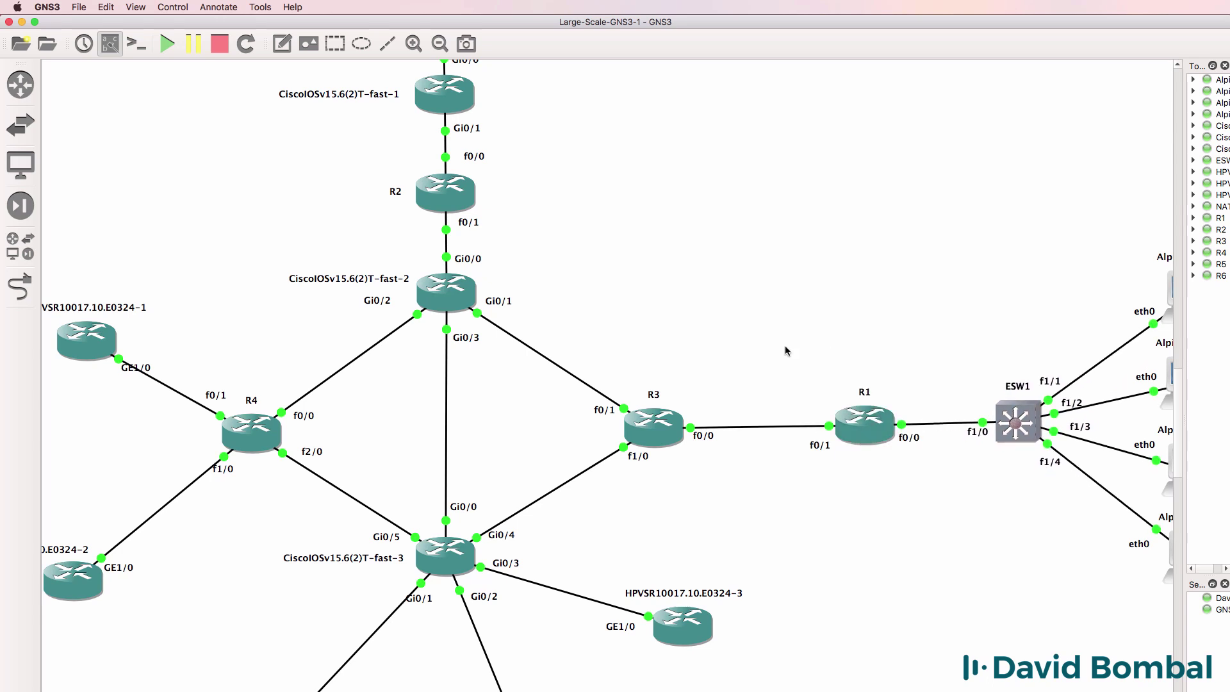
- Add the text note 172.16.1.0/24 beside the link between CiscoIOSv15.6(2)T-fast-1 and R2
click(410, 44)
scroll(468, 176, up, 2)
scroll(469, 178, down, 3)
scroll(467, 179, up, 3)
scroll(468, 185, up, 4)
scroll(466, 183, down, 3)
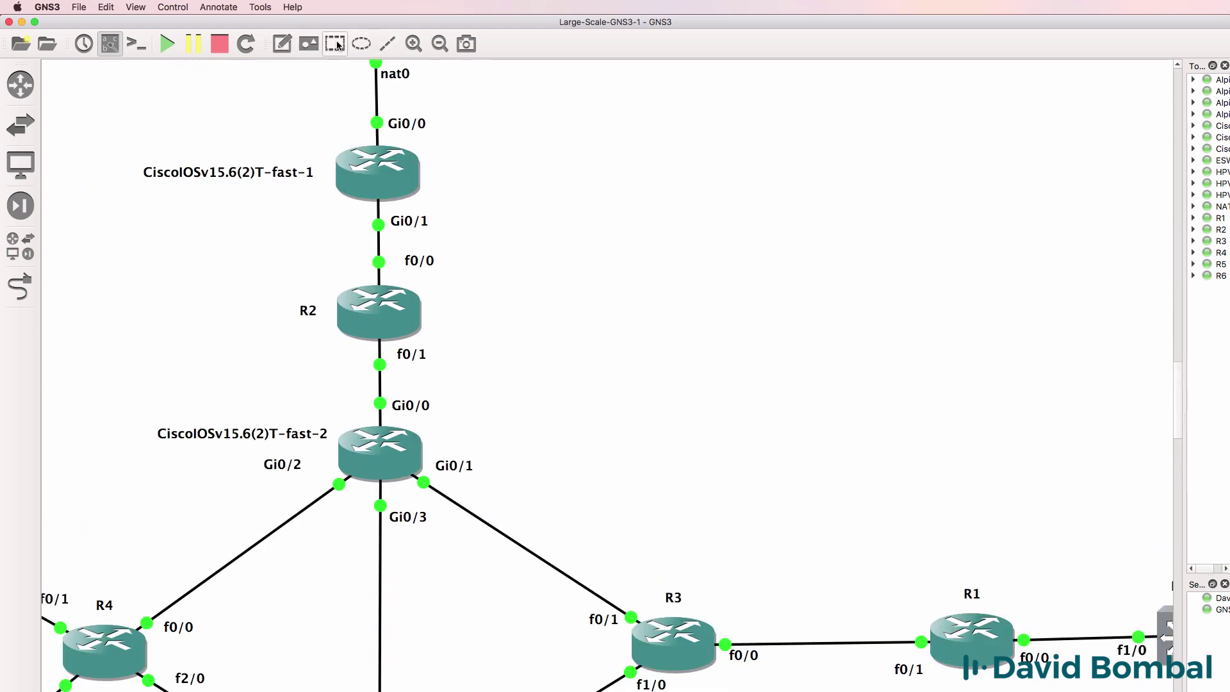
click(284, 47)
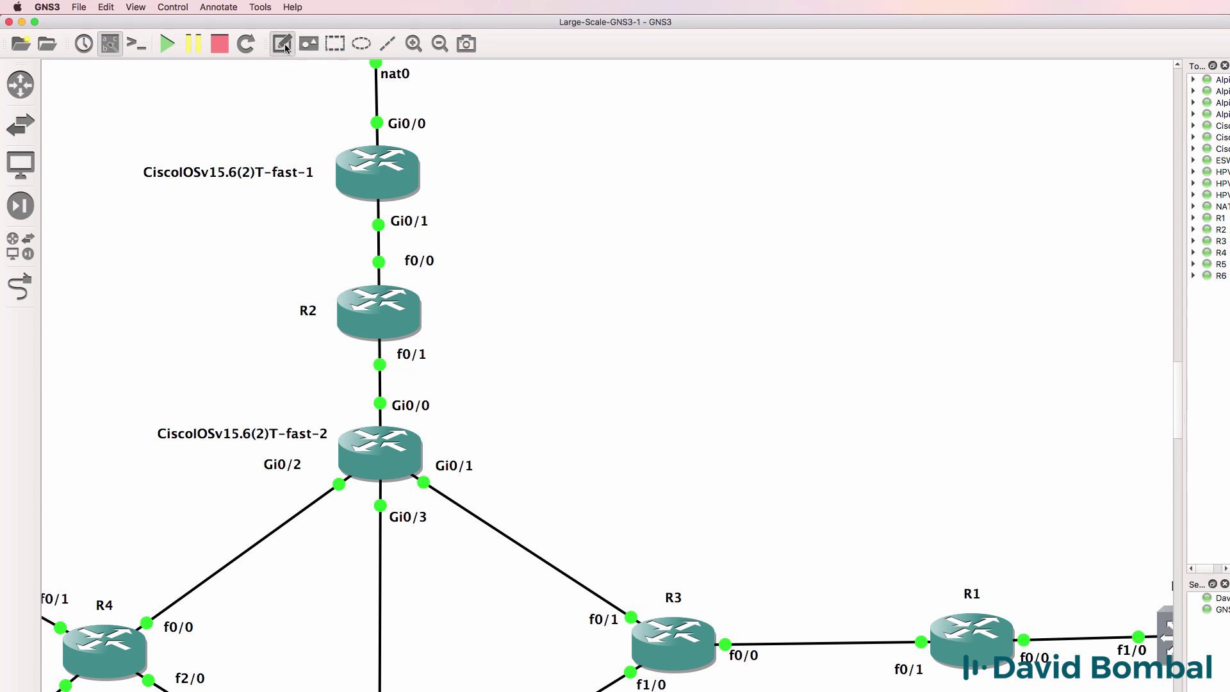
click(449, 245)
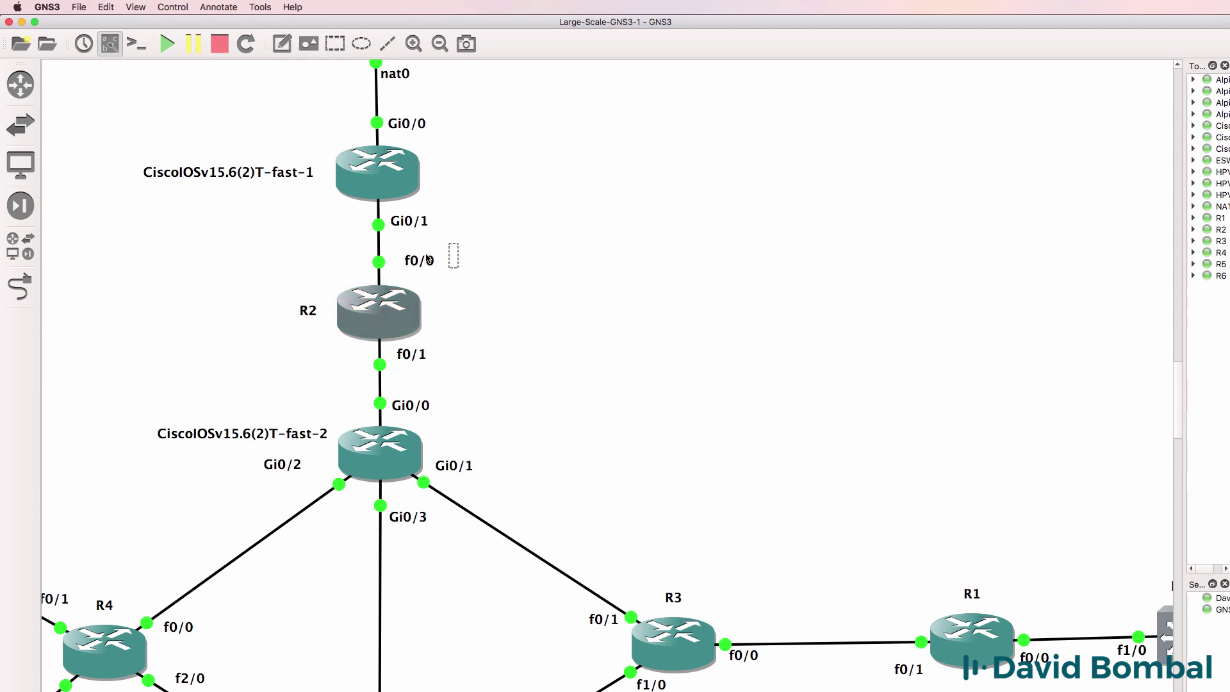
click(452, 233)
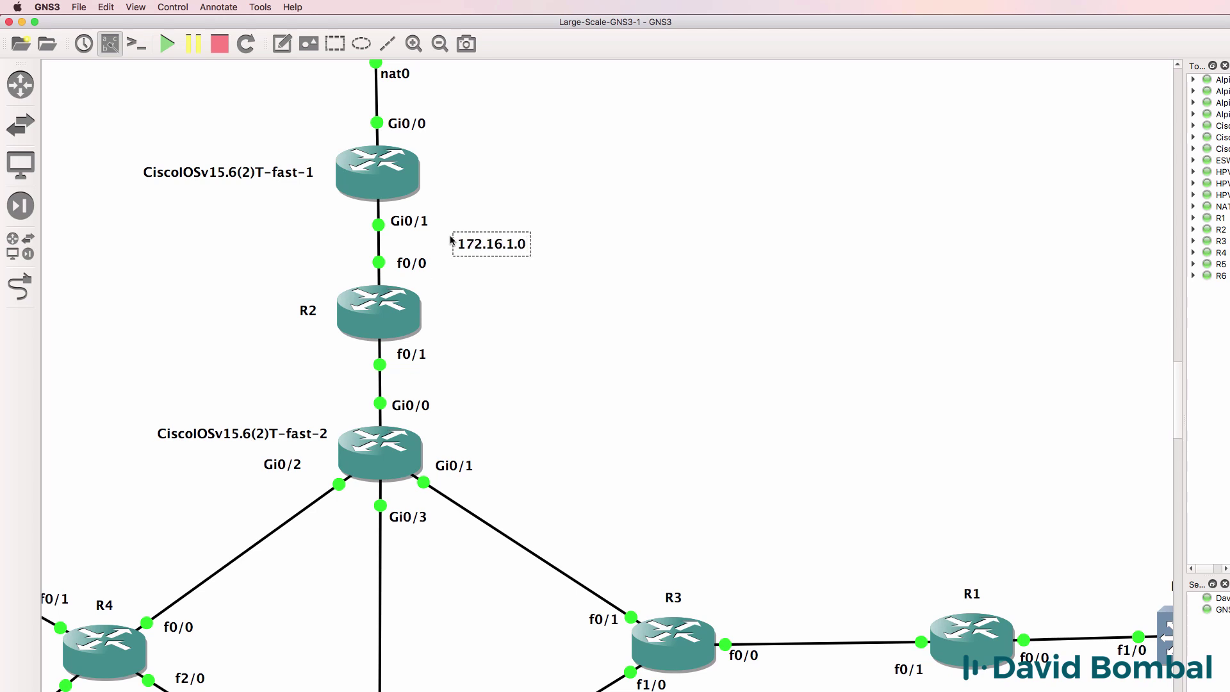
- Duplicate the subnet note beside the link between R2 and CiscoIOSv15.6(2)T-fast-2 and change it to 172.16.2.0/24
drag(489, 242, 478, 386)
right_click(474, 236)
click(495, 242)
double_click(478, 385)
click(490, 385)
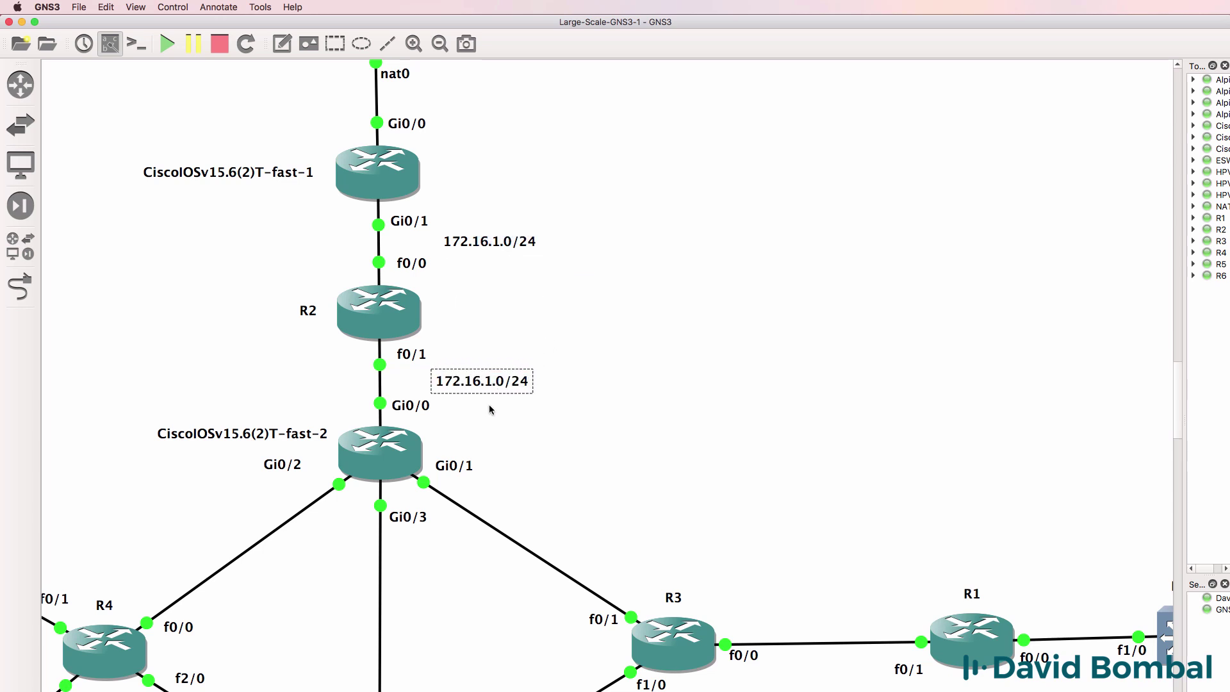
double_click(493, 385)
click(494, 386)
key(BackSpace)
text(2)
click(532, 415)
- Duplicate the 172.16.2.0/24 note above the link between CiscoIOSv15.6(2)T-fast-2 and R3 and change it to 172.16.3.0/24
right_click(494, 387)
click(558, 393)
drag(526, 414, 601, 528)
double_click(596, 525)
click(590, 524)
key(BackSpace)
text(3)
- Duplicate the 172.16.3.0/24 note above the link between R3 and R1 and change it to 172.16.4.0/24
right_click(592, 515)
click(651, 524)
drag(626, 548, 836, 622)
double_click(835, 622)
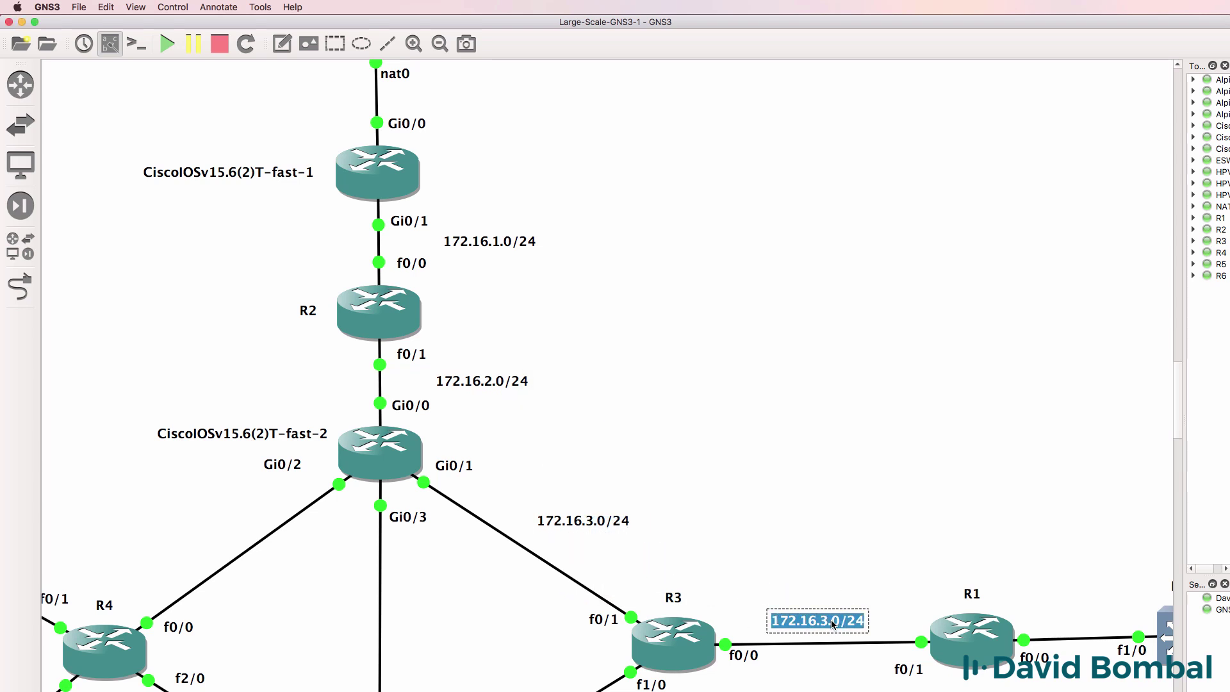
click(832, 622)
key(Delete)
text(4)
click(843, 552)
double_click(833, 622)
click(833, 622)
click(827, 571)
- Lower R1 and ESW1 slightly so they sit level with R3
drag(1180, 391, 1186, 420)
scroll(1188, 425, down, 2)
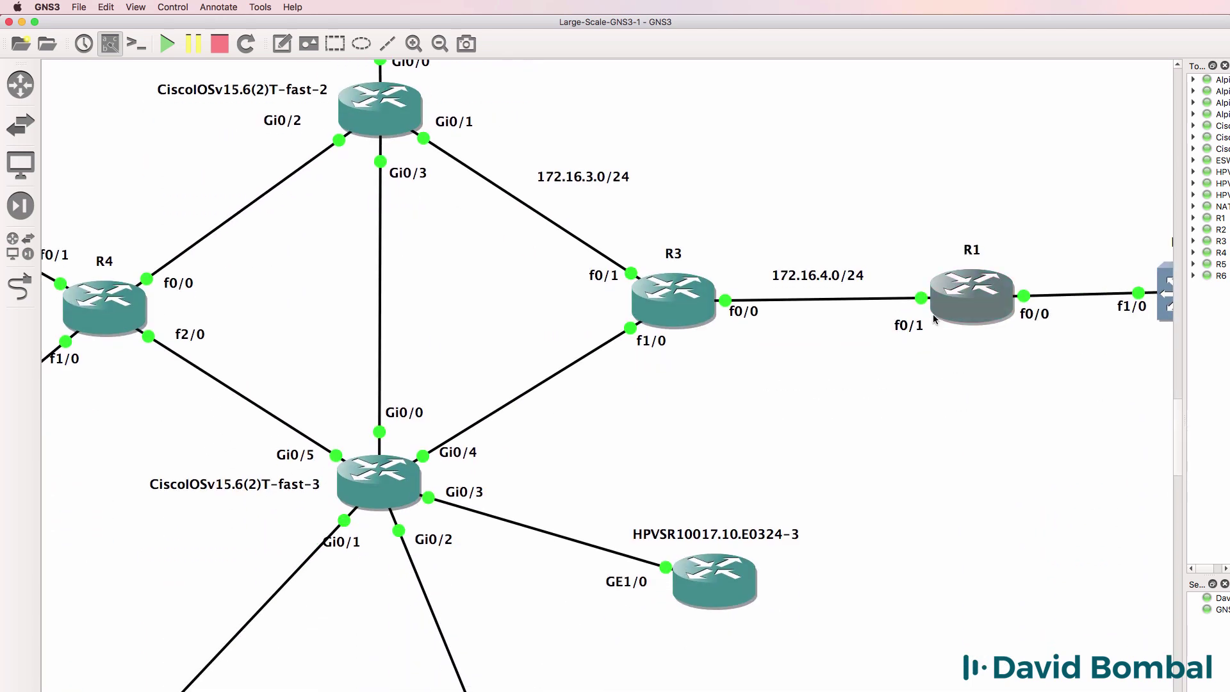
drag(991, 305, 992, 309)
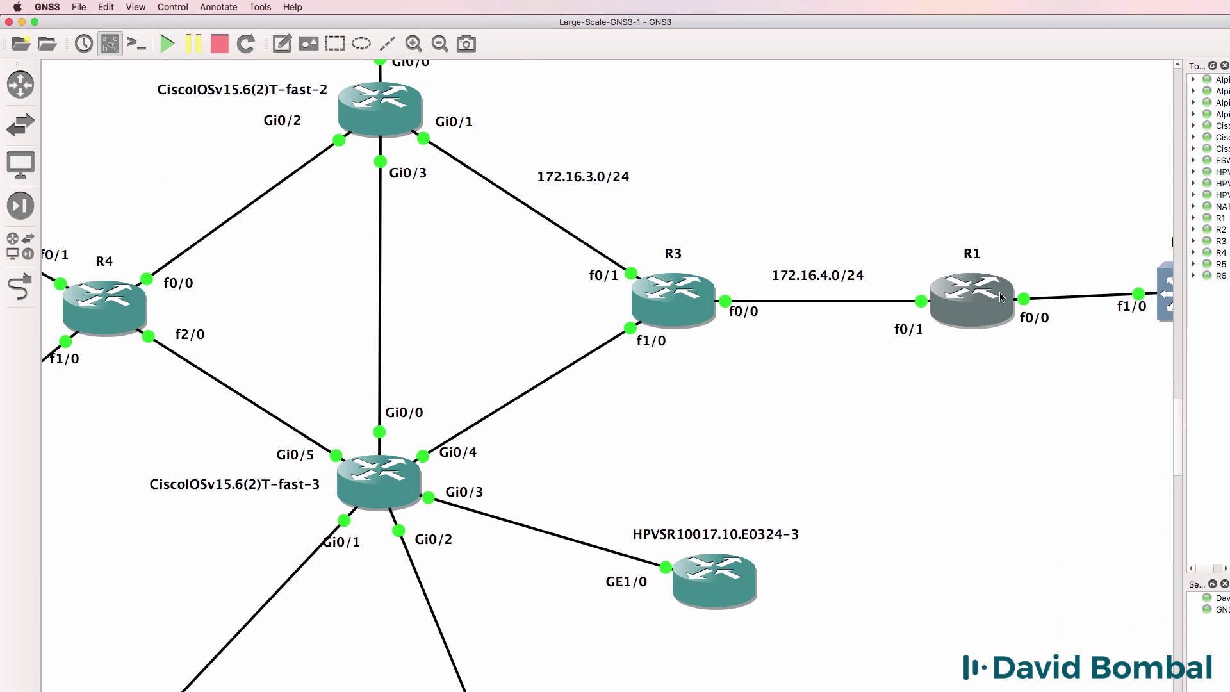
drag(1172, 290, 1176, 298)
- Duplicate the 172.16.4.0/24 note below the link between R3 and CiscoIOSv15.6(2)T-fast-3 and change it to 172.16.5.0/24
drag(821, 279, 592, 392)
right_click(828, 286)
click(833, 291)
click(837, 308)
double_click(593, 392)
click(608, 395)
key(BackSpace)
text(5)
click(619, 428)
click(618, 394)
click(615, 409)
- Duplicate the 172.16.5.0/24 note beside the link between CiscoIOSv15.6(2)T-fast-2 and CiscoIOSv15.6(2)T-fast-3 and change it to 172.16.6.0/24
right_click(611, 390)
click(638, 398)
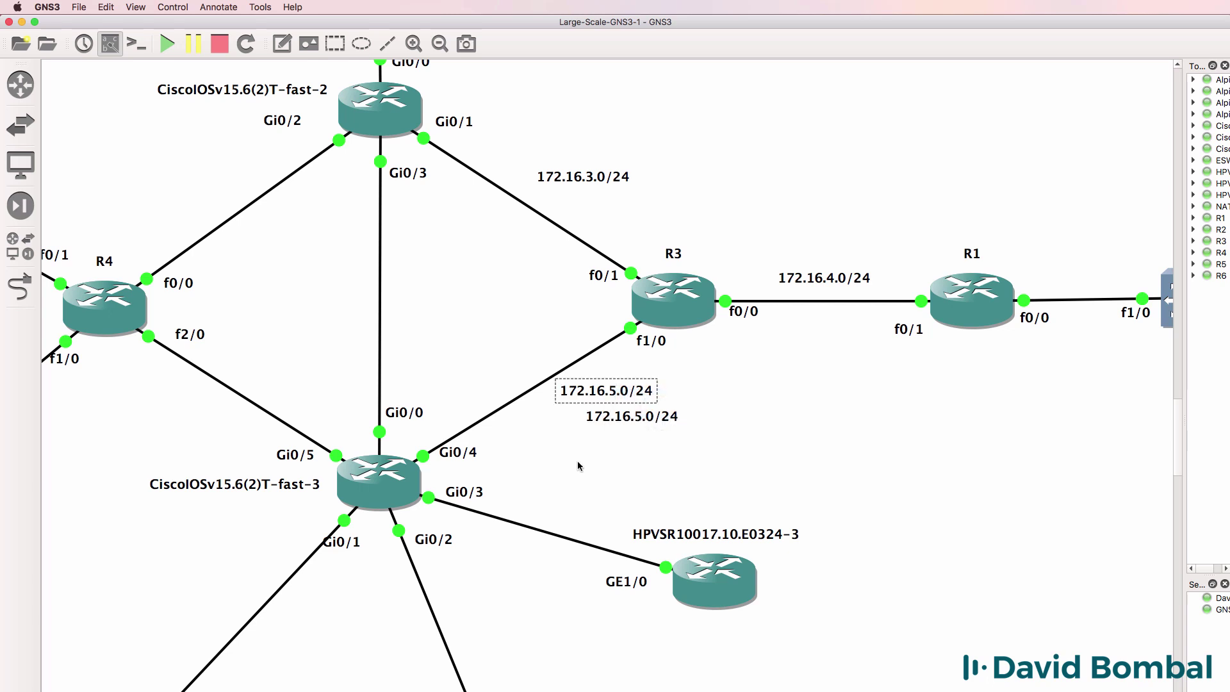
drag(627, 423, 430, 309)
double_click(438, 311)
click(440, 313)
key(Delete)
text(6)
click(463, 357)
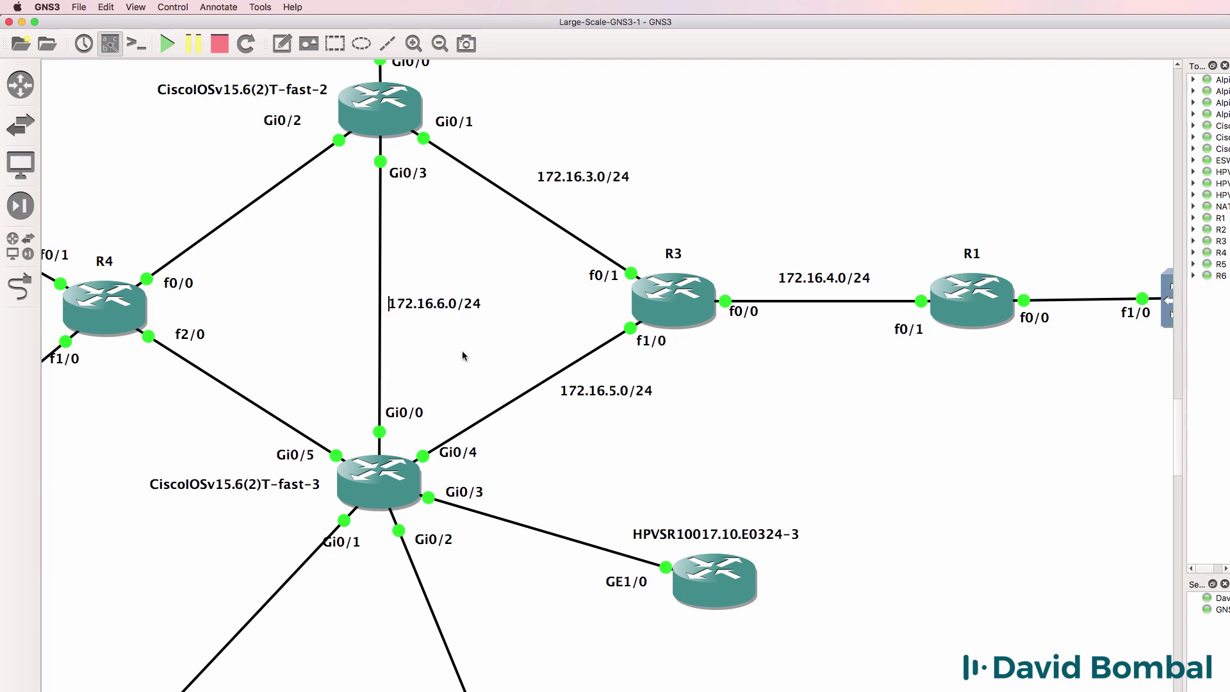
- Duplicate the 172.16.6.0/24 note above the link between R4 and CiscoIOSv15.6(2)T-fast-2 and change it to 172.16.7.0/24
right_click(440, 304)
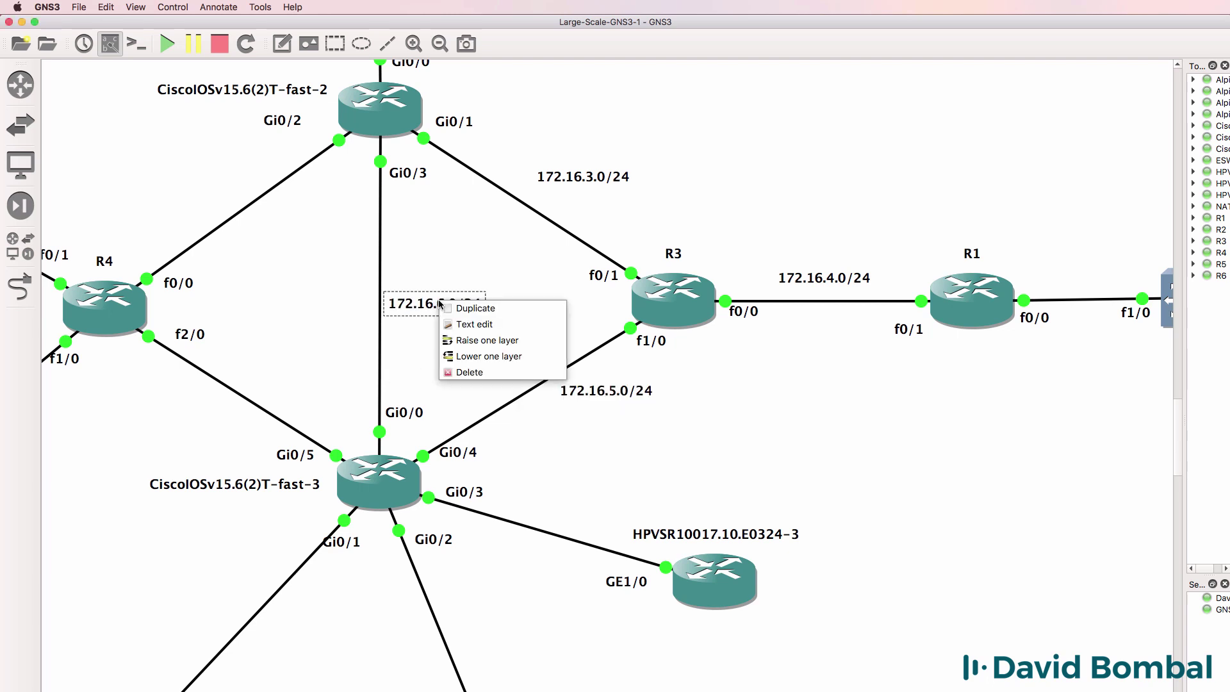
click(475, 308)
drag(472, 332, 212, 194)
double_click(212, 194)
click(214, 197)
double_click(212, 195)
key(Left)
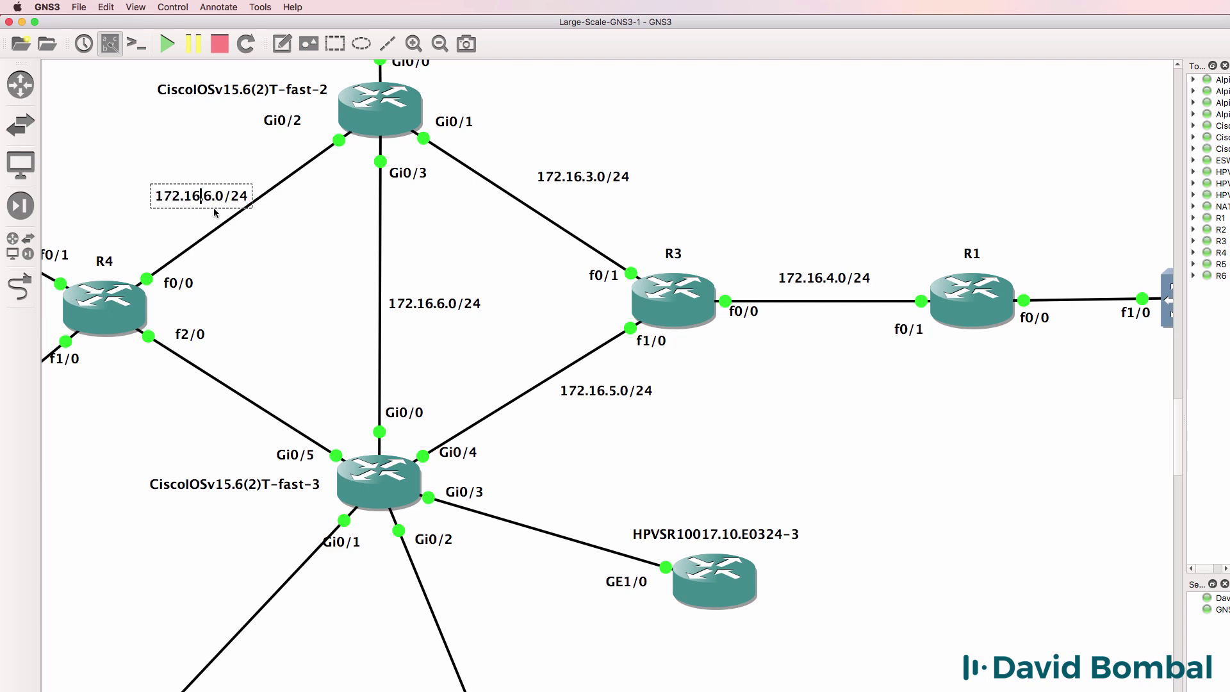
key(Delete)
text(7)
click(279, 264)
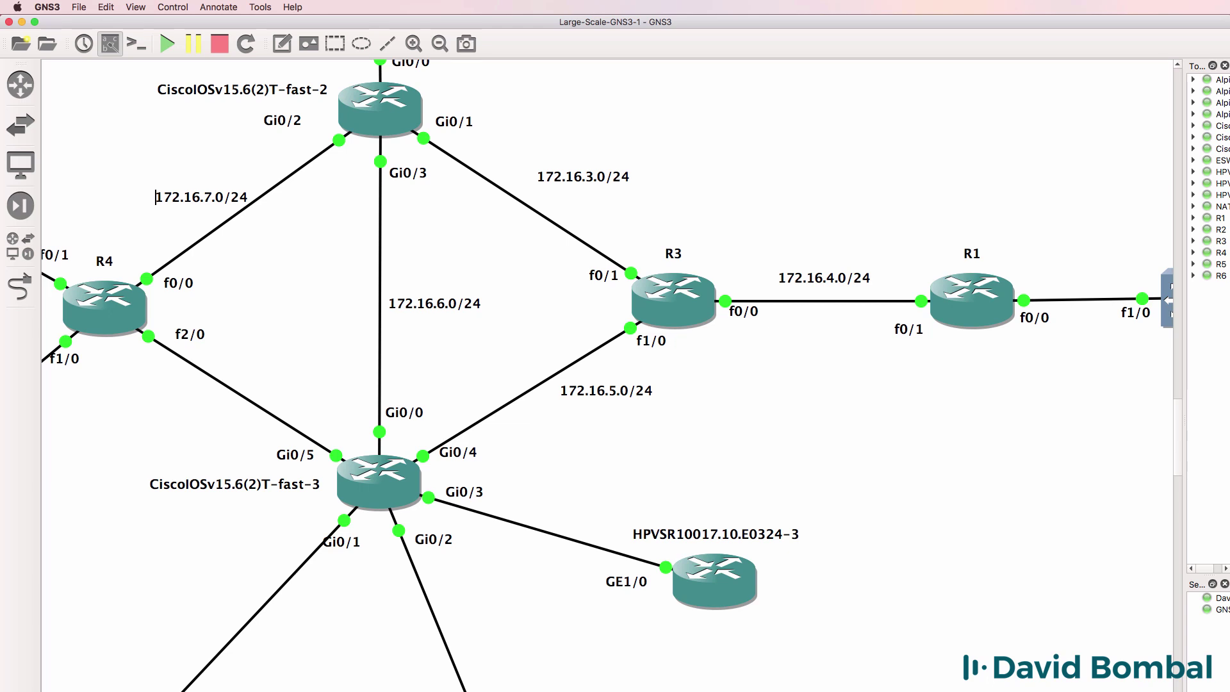
- Duplicate the 172.16.7.0/24 note below the link between R4 and CiscoIOSv15.6(2)T-fast-3 and change it to 172.16.8.0/24
scroll(303, 456, left, 5)
double_click(400, 201)
click(333, 164)
right_click(402, 192)
drag(413, 198, 246, 217)
click(421, 200)
double_click(410, 397)
click(407, 397)
key(Delete)
text(8)
click(416, 424)
- Duplicate a subnet note as 172.16.9.0/24 above the link between HPVSR10017.10.E0324-1 and R4, and raise the adjacent GE1/0 label clear of it
right_click(400, 402)
click(421, 410)
double_click(246, 218)
click(247, 217)
key(BackSpace)
text(9.0/24)
click(141, 303)
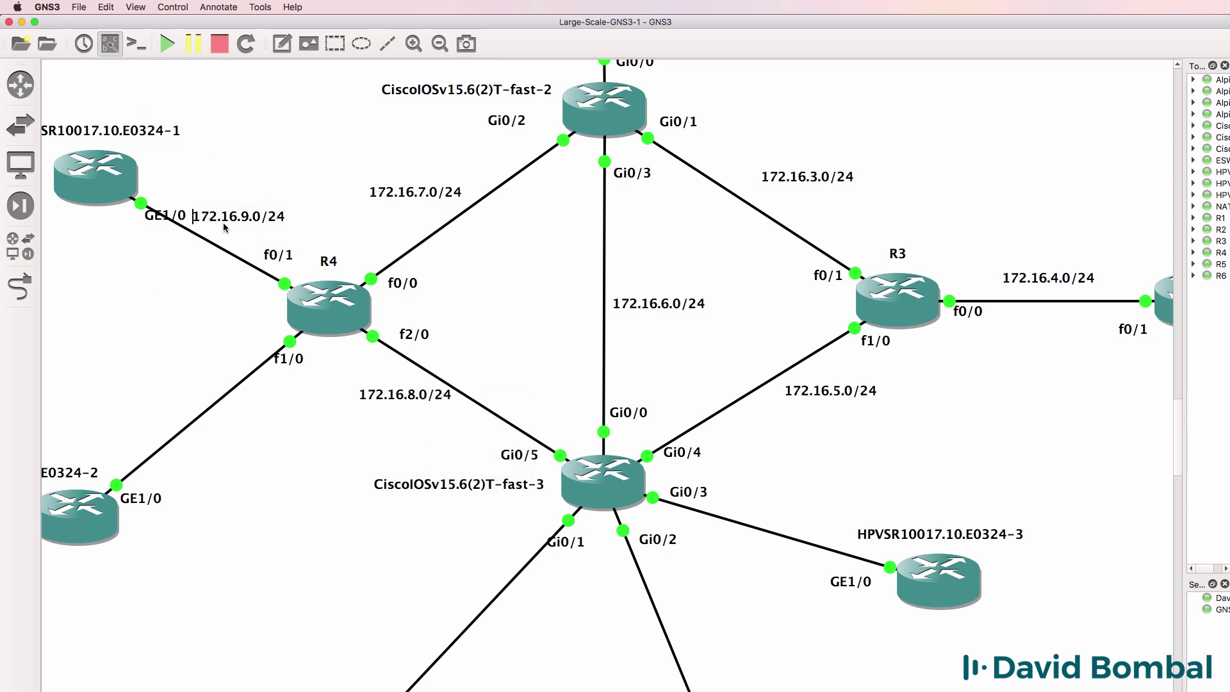
drag(168, 220, 171, 191)
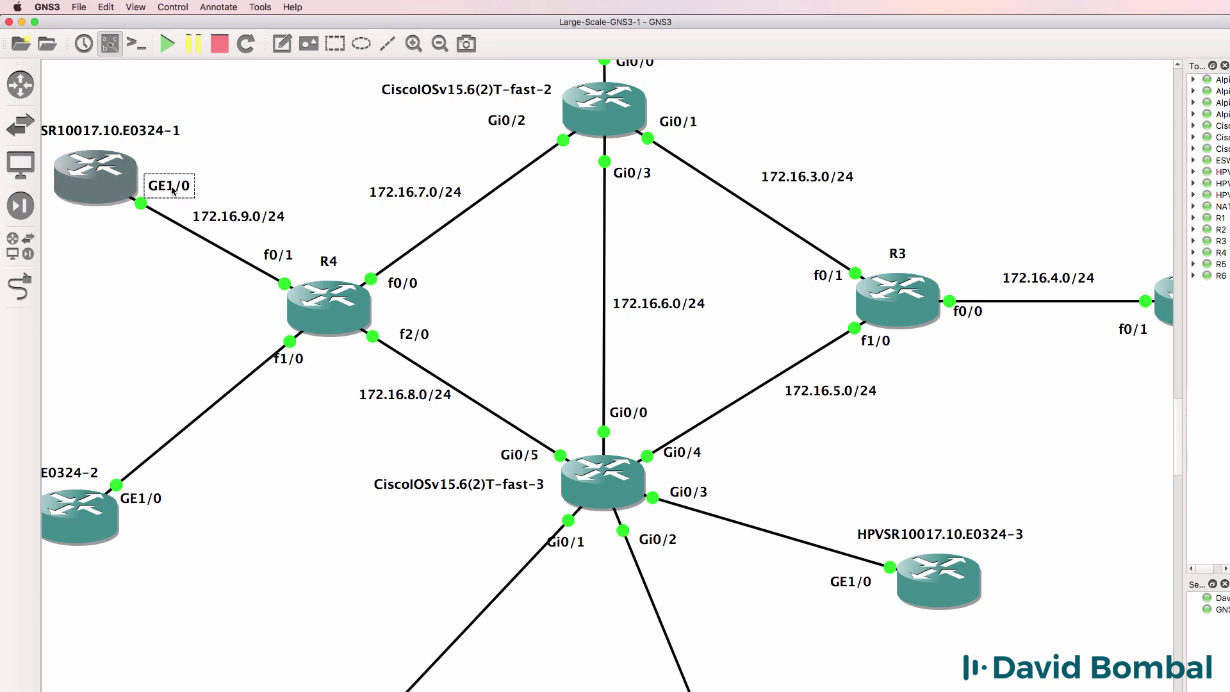
- Duplicate the 172.16.9.0/24 note above the link between R4 and HPVSR10017.10.E0324-2 and change it to 172.16.10.0/24
right_click(240, 217)
click(346, 237)
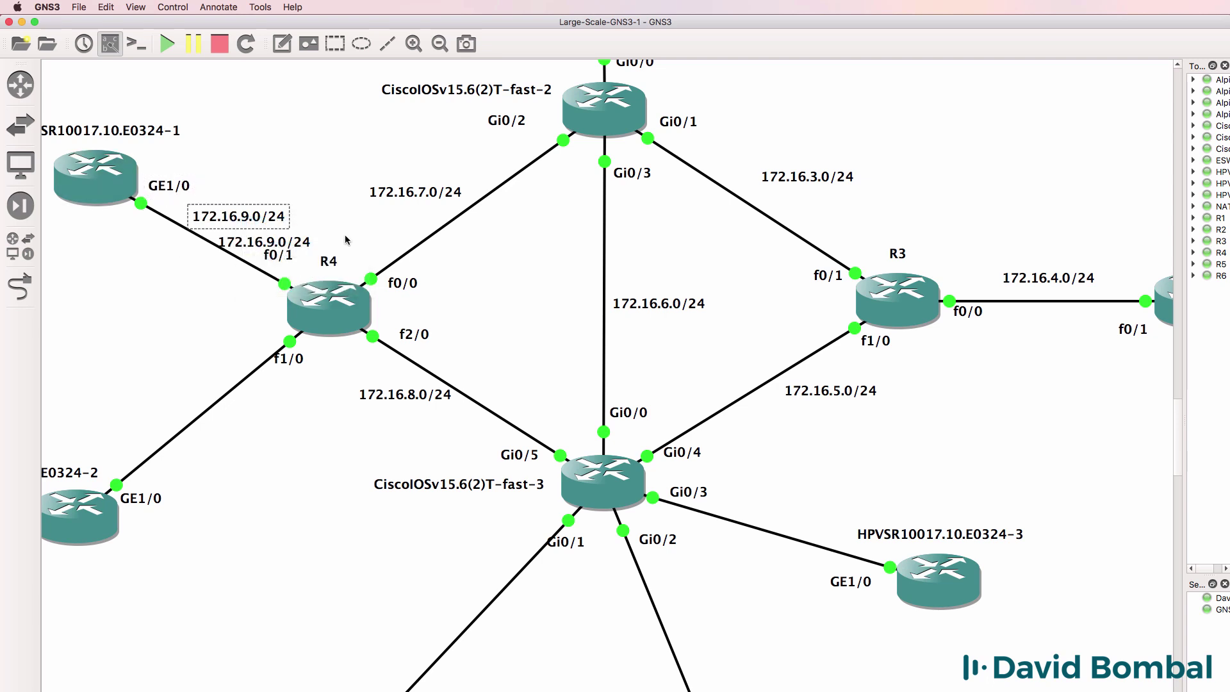
drag(292, 246, 205, 385)
double_click(205, 384)
click(185, 387)
key(BackSpace)
text(10)
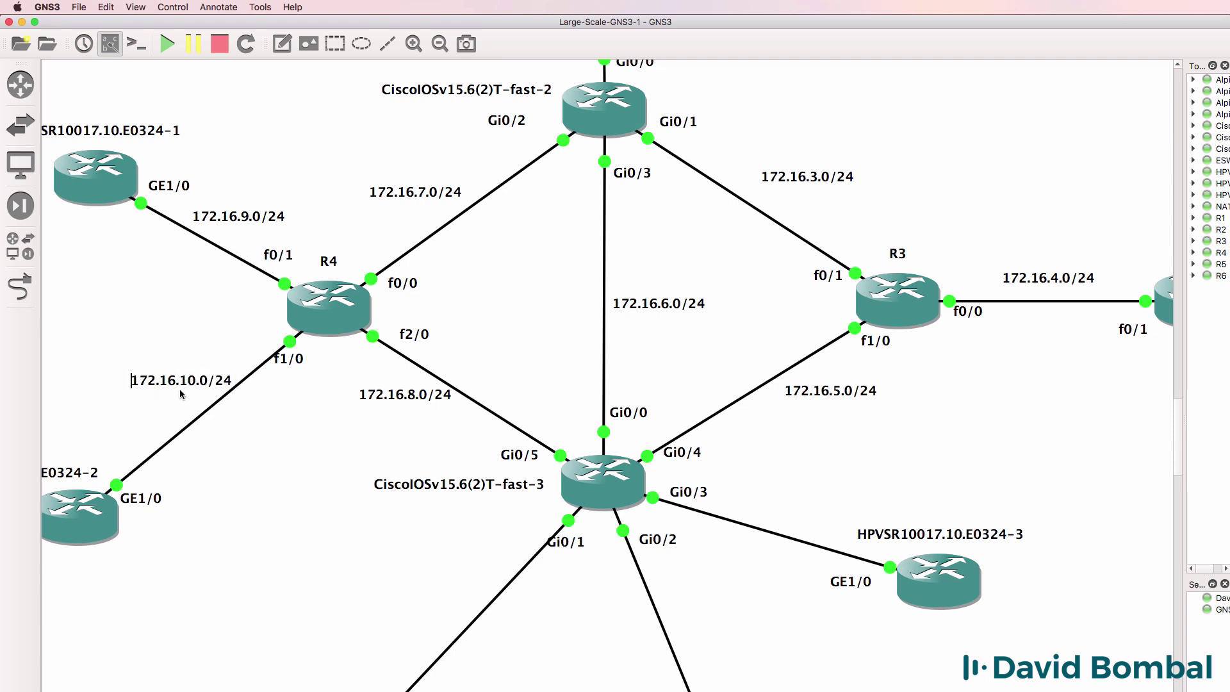
click(242, 448)
click(200, 391)
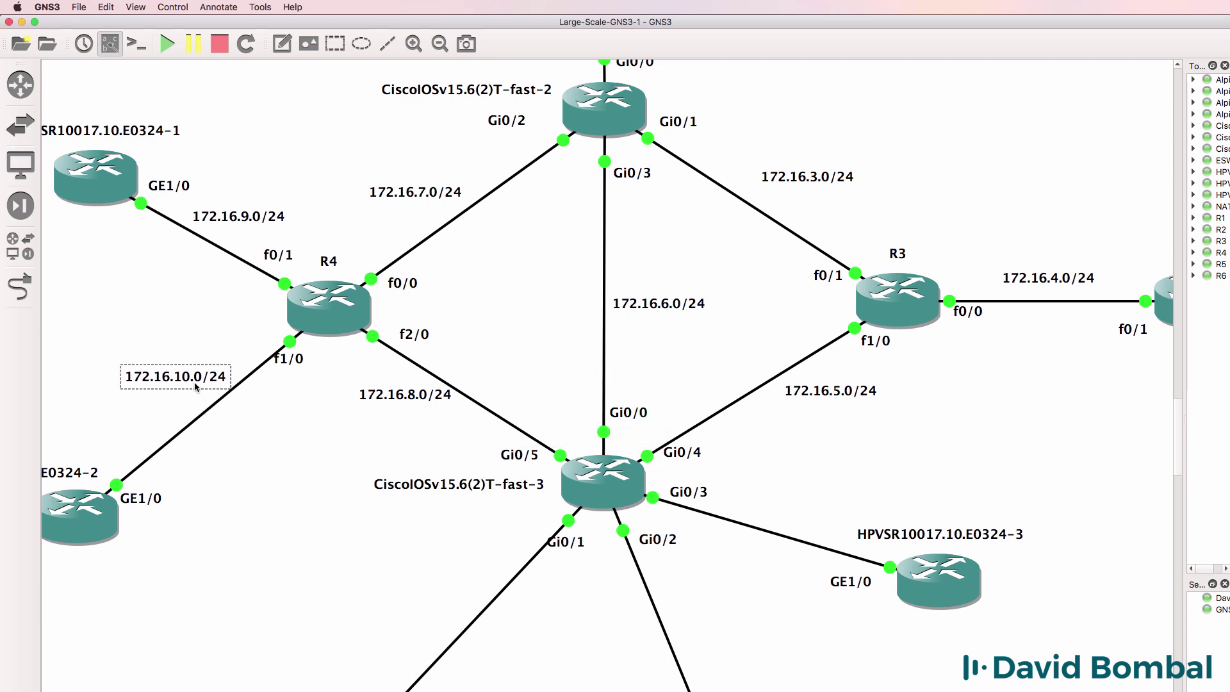
- Duplicate the 172.16.10.0/24 note beside the link between CiscoIOSv15.6(2)T-fast-3 and R5 and change it to 172.16.11.0/24
right_click(191, 384)
click(205, 393)
drag(209, 410, 450, 583)
double_click(449, 580)
click(454, 582)
key(BackSpace)
key(BackSpace)
text(1)
text(.16.11.0/24)
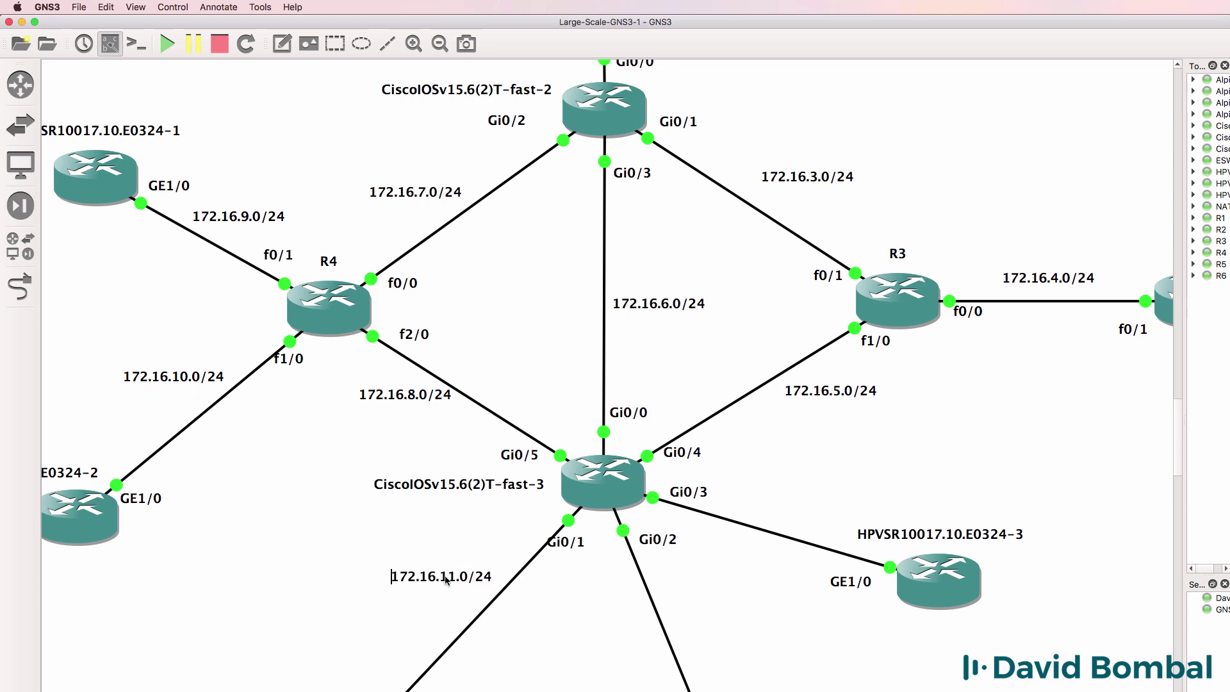
click(417, 608)
- Duplicate the 172.16.11.0/24 note beside the link between CiscoIOSv15.6(2)T-fast-3 and R6 and change it to 172.16.12.0/24
right_click(432, 575)
click(459, 581)
drag(504, 609, 645, 634)
double_click(646, 635)
click(620, 633)
key(BackSpace)
key(Left)
text(2)
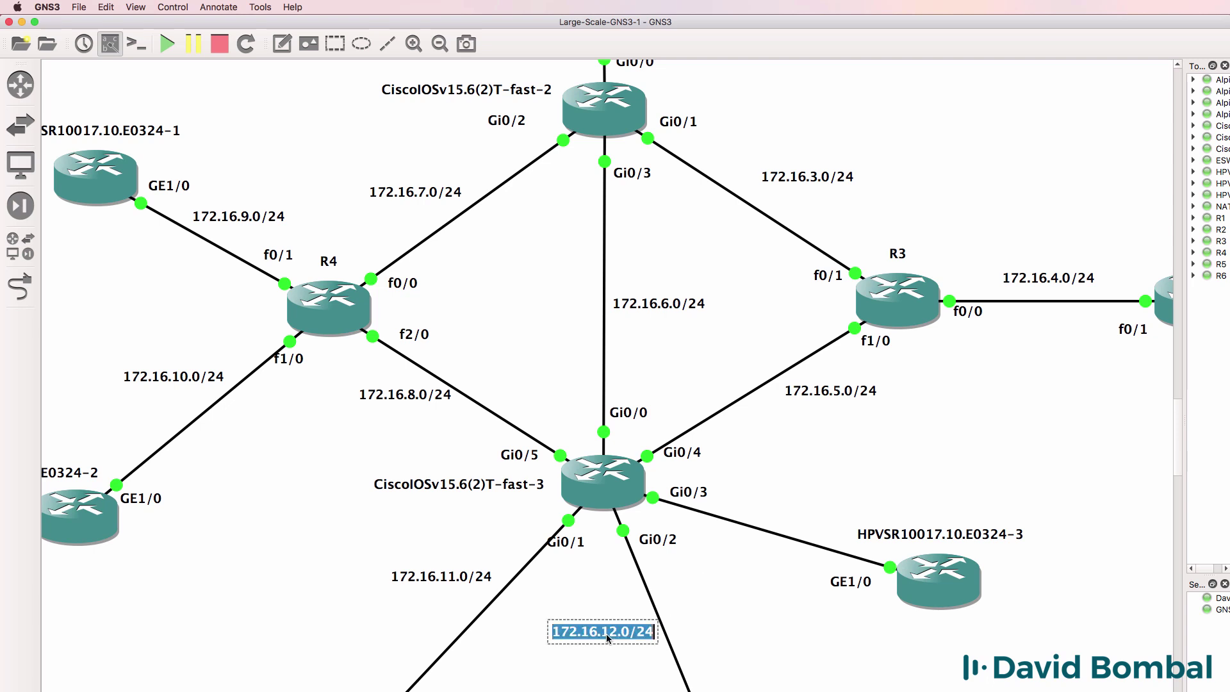
- Duplicate the 172.16.12.0/24 note above the link between CiscoIOSv15.6(2)T-fast-3 and HPVSR10017.10.E0324-3 and change it to 172.16.13.0/24
right_click(601, 633)
click(637, 638)
drag(664, 665, 817, 517)
double_click(810, 515)
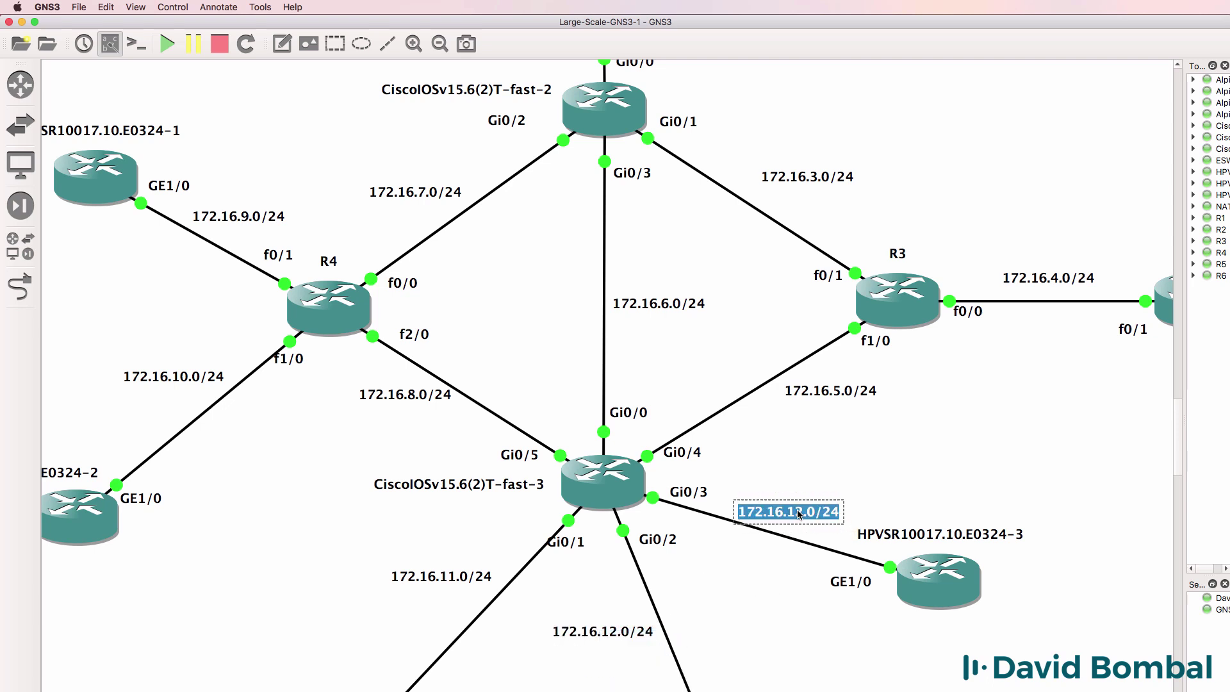
key(Left)
key(Right)
key(Right)
key(Right)
key(Right)
key(Right)
key(Right)
key(Right)
key(Right)
key(Right)
key(BackSpace)
text(3)
click(722, 501)
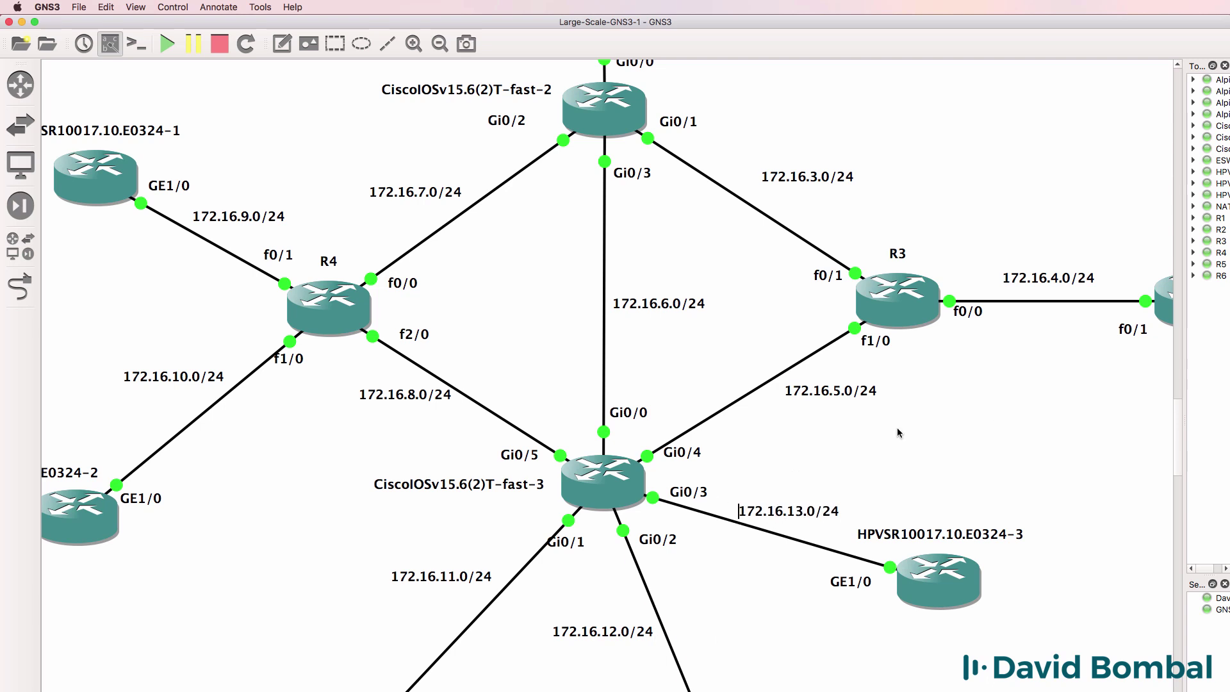
- Duplicate the 172.16.1.0/24 note beside CiscoIOSv15.6(2)T-fast-1 and change it to the router address 1.1.1.1/32
click(440, 44)
click(736, 485)
click(811, 444)
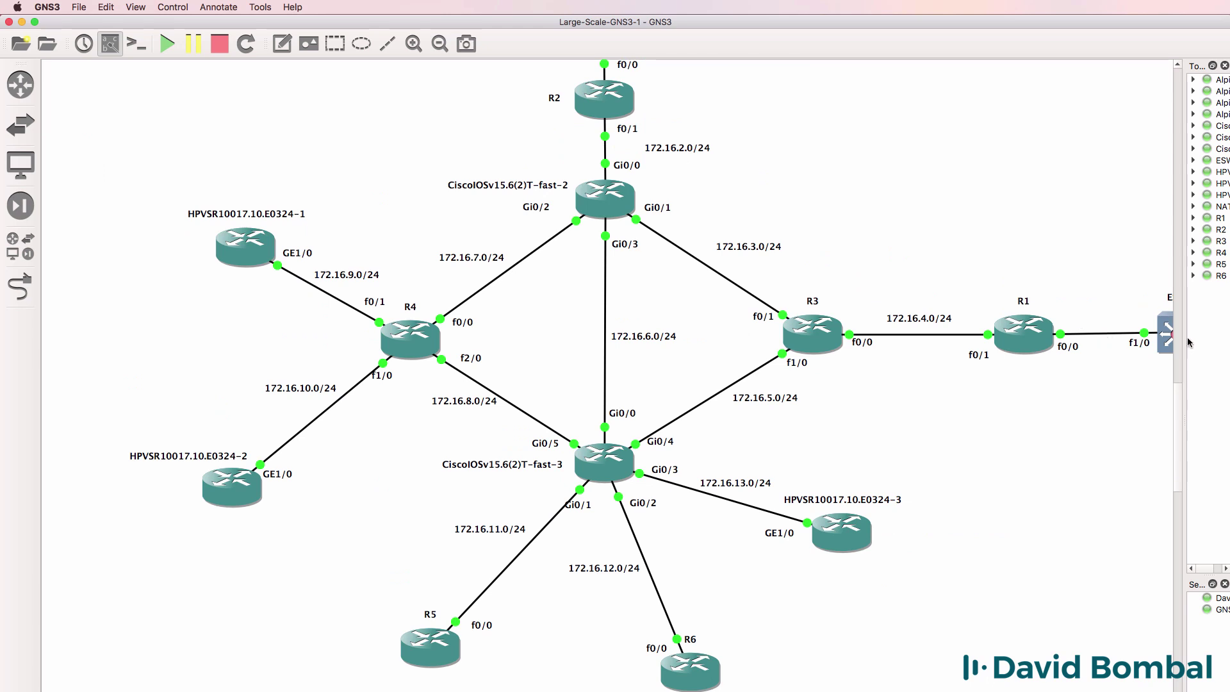
drag(1182, 398, 1182, 362)
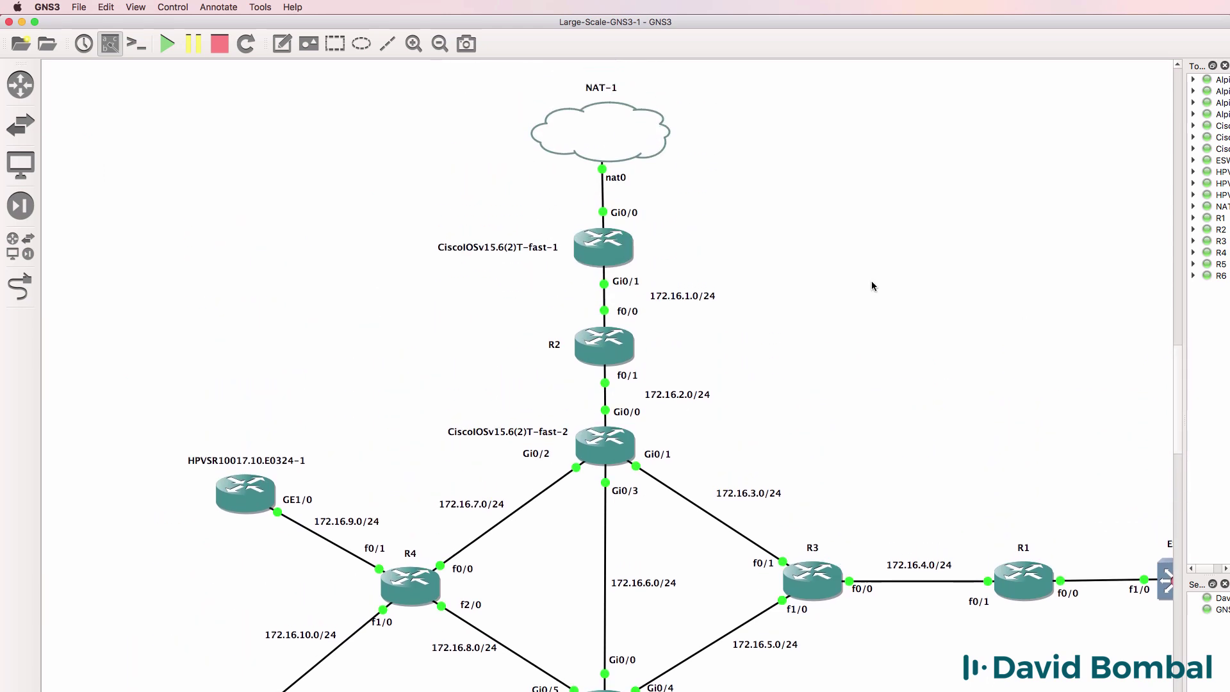
right_click(701, 295)
click(730, 307)
drag(698, 325, 667, 244)
double_click(674, 255)
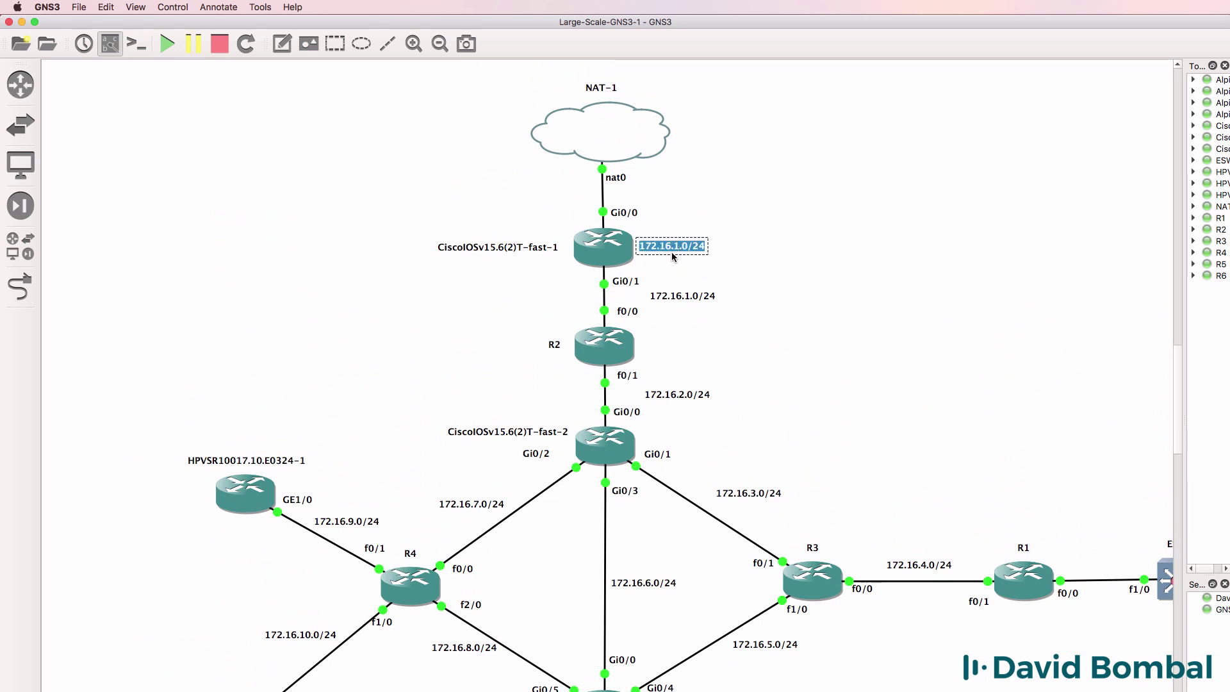
text(1.1.1.1/32)
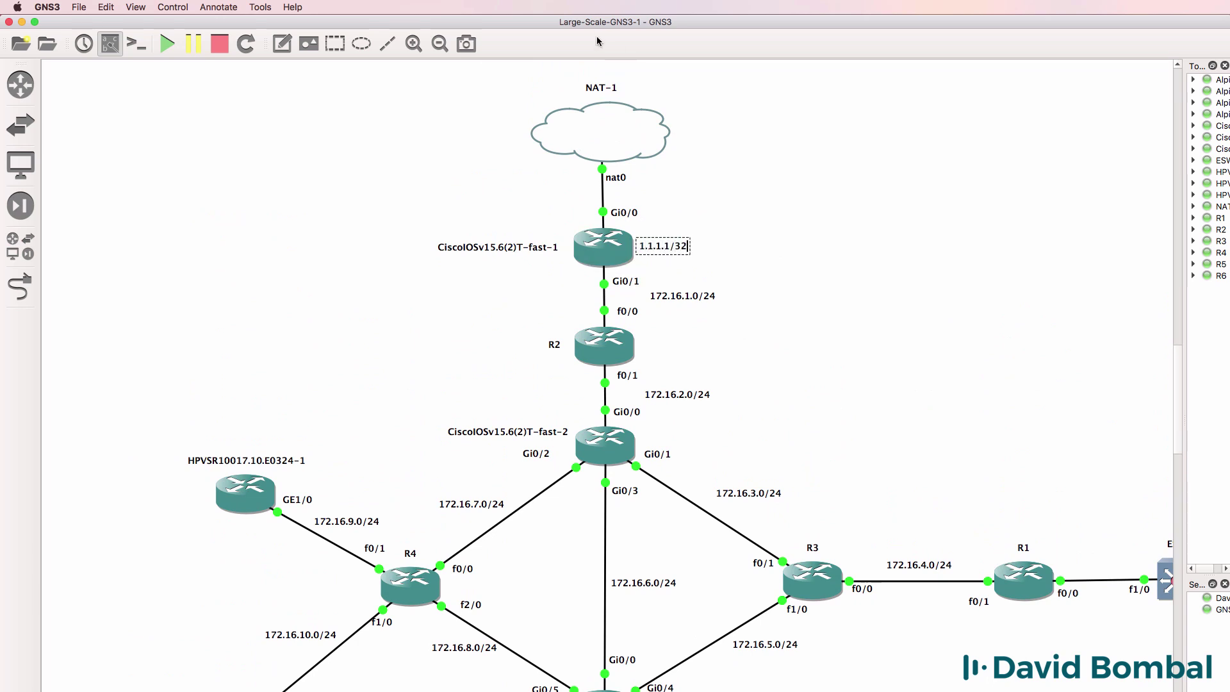
- Duplicate the 1.1.1.1/32 note beside R2 and change it to 1.1.1.2/32
double_click(414, 43)
scroll(797, 133, up, 3)
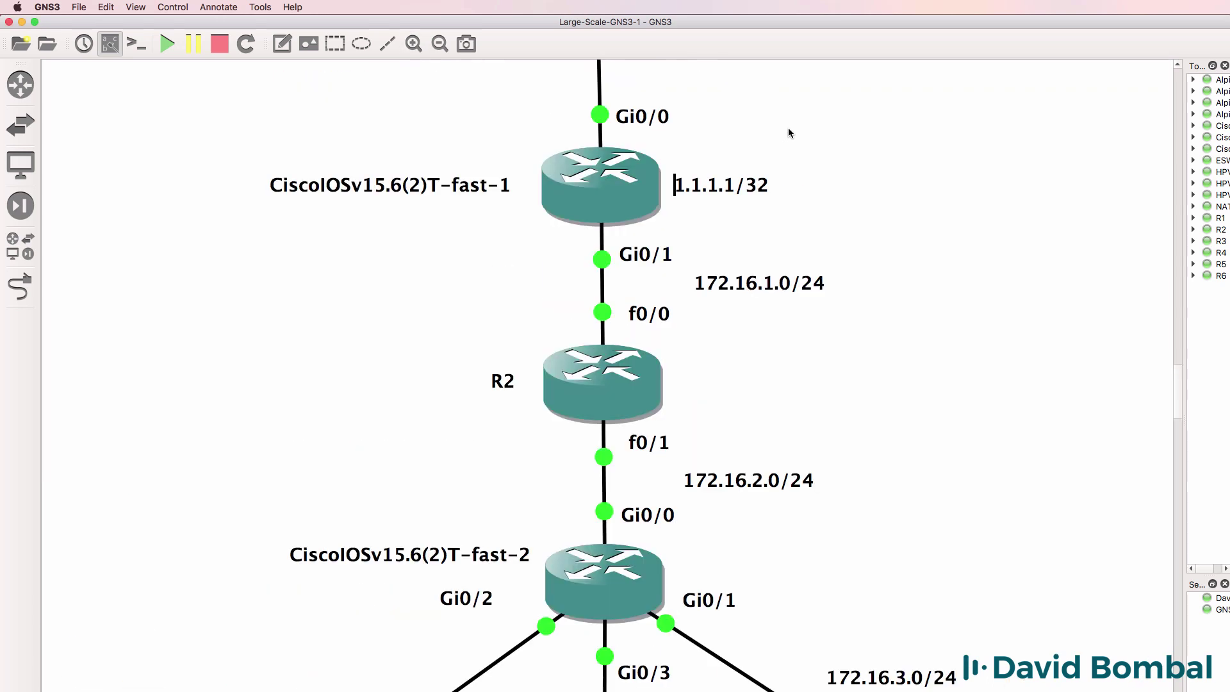
drag(721, 184, 722, 376)
double_click(729, 377)
click(736, 378)
key(BackSpace)
text(2)
key(Right)
key(Right)
key(Right)
click(822, 459)
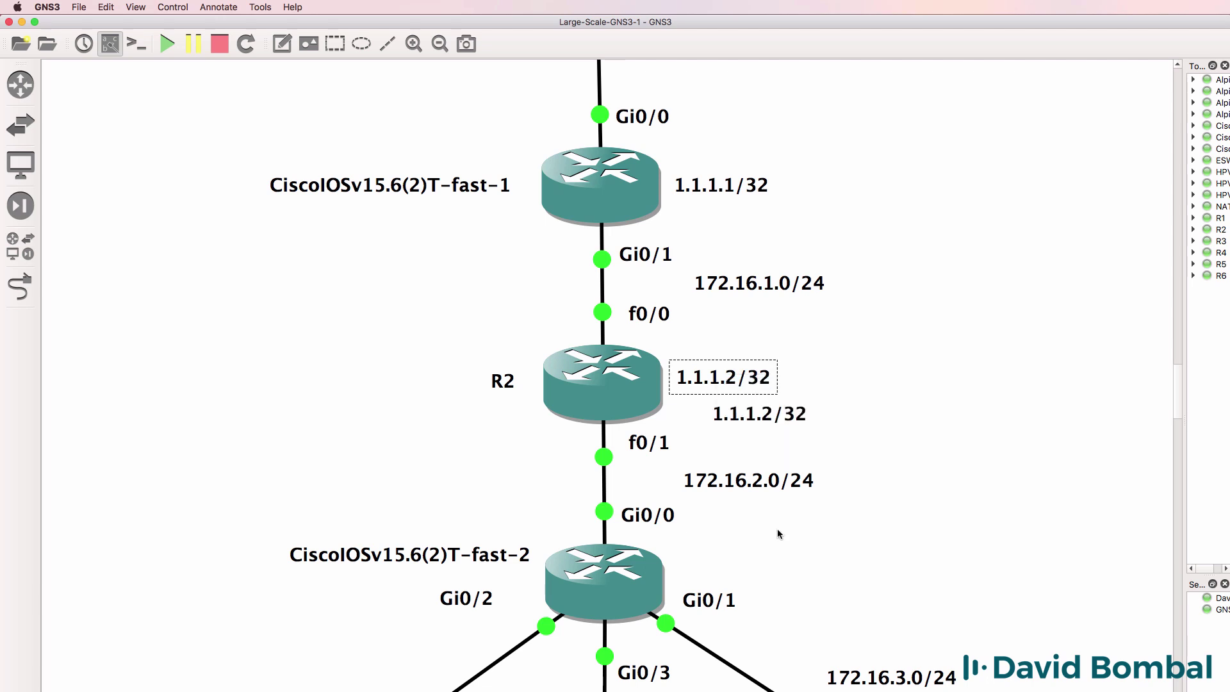
- Duplicate the 1.1.1.2/32 note beside CiscoIOSv15.6(2)T-fast-2, change it to 1.1.1.3/32 and nudge it clear of the router
drag(772, 419, 729, 573)
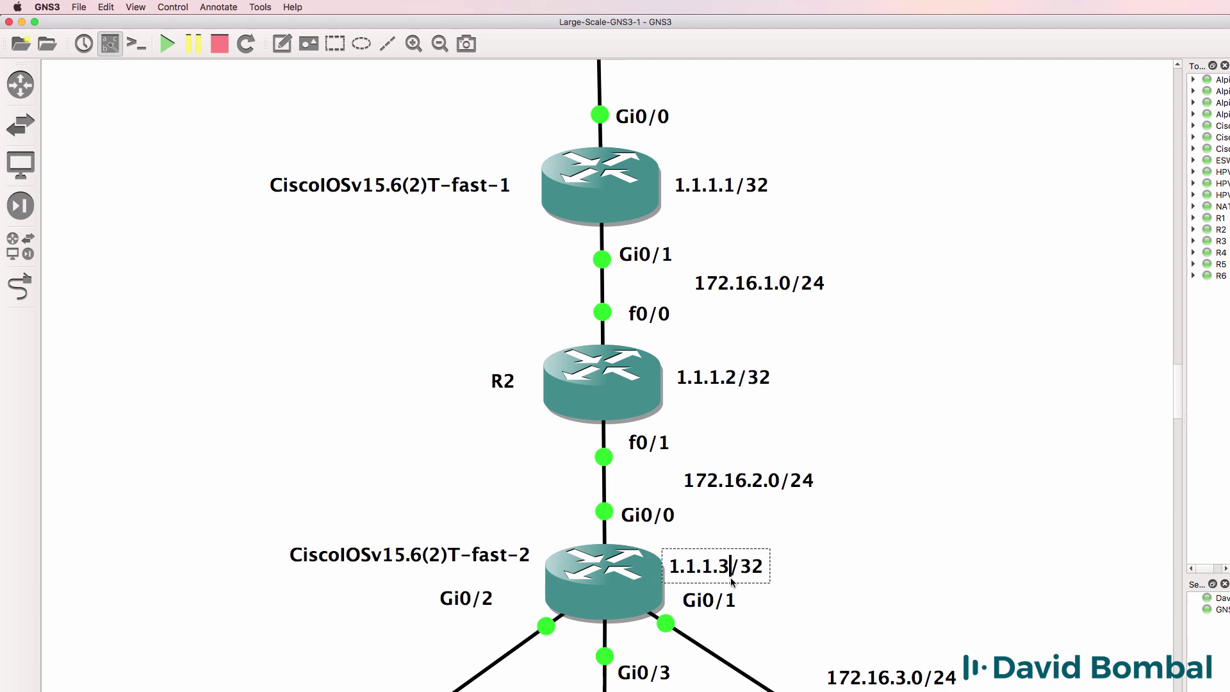
click(827, 548)
double_click(739, 567)
click(740, 567)
click(828, 560)
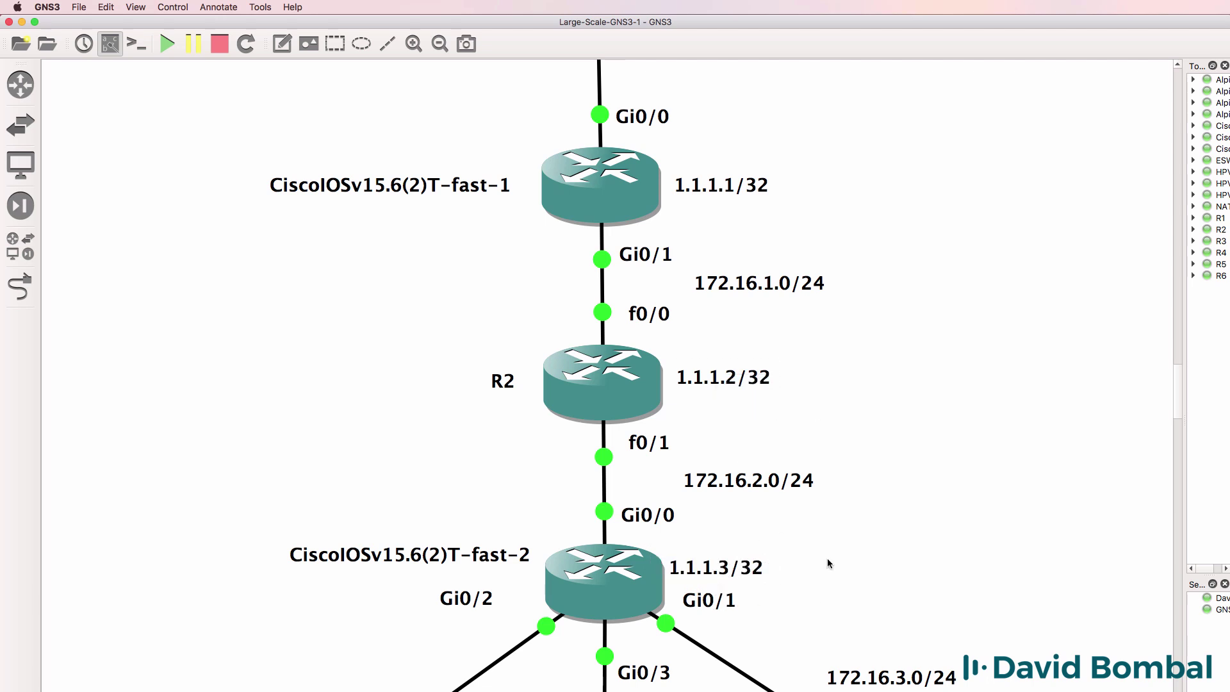
drag(736, 575, 741, 575)
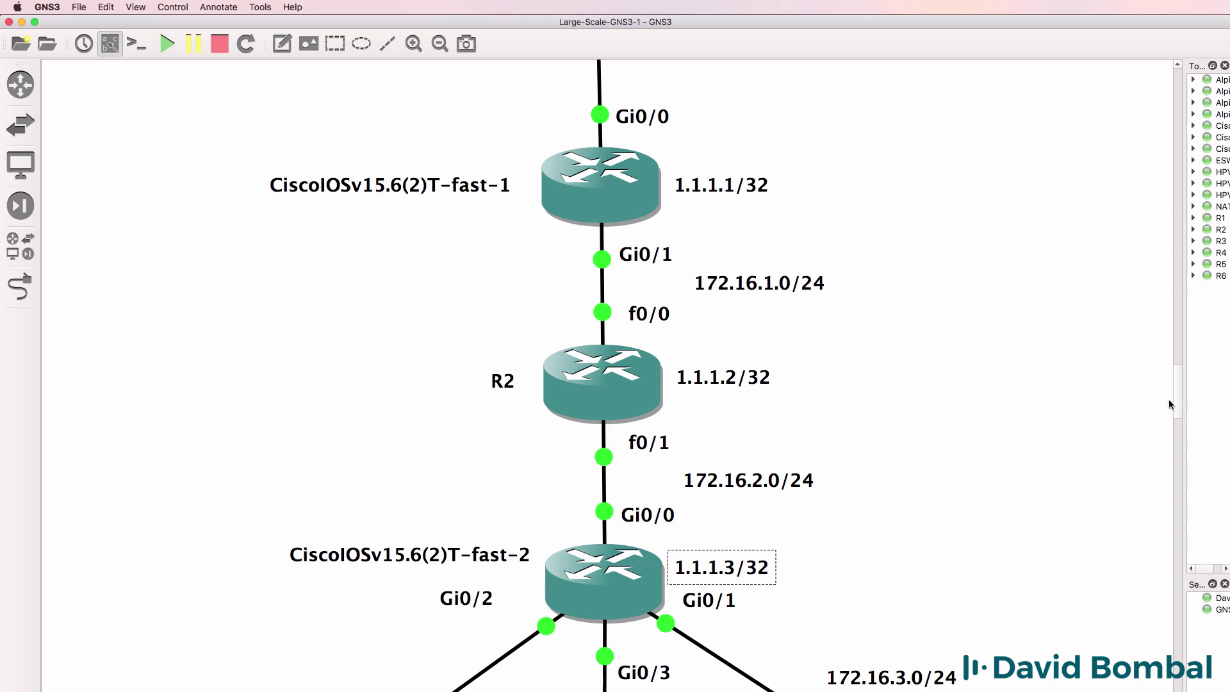
- Duplicate the 1.1.1.3/32 note beside R3 and change it to 1.1.1.4/32
drag(1177, 394, 1177, 426)
right_click(767, 192)
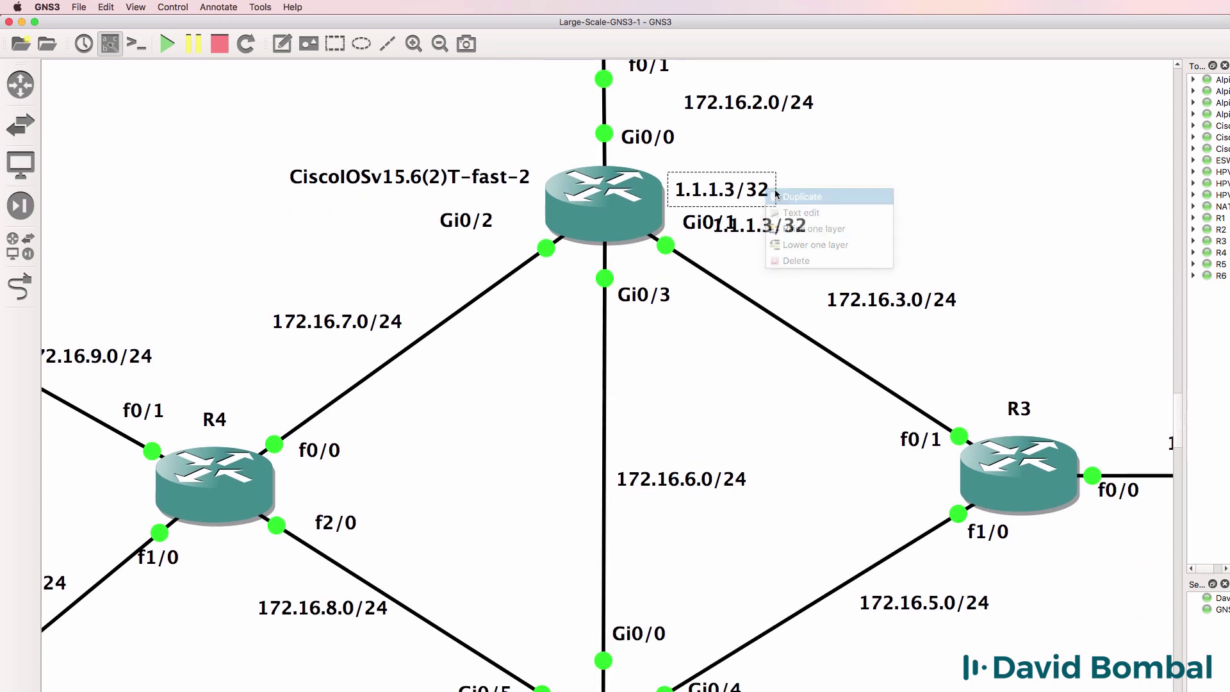
drag(795, 225, 937, 473)
double_click(937, 473)
click(927, 475)
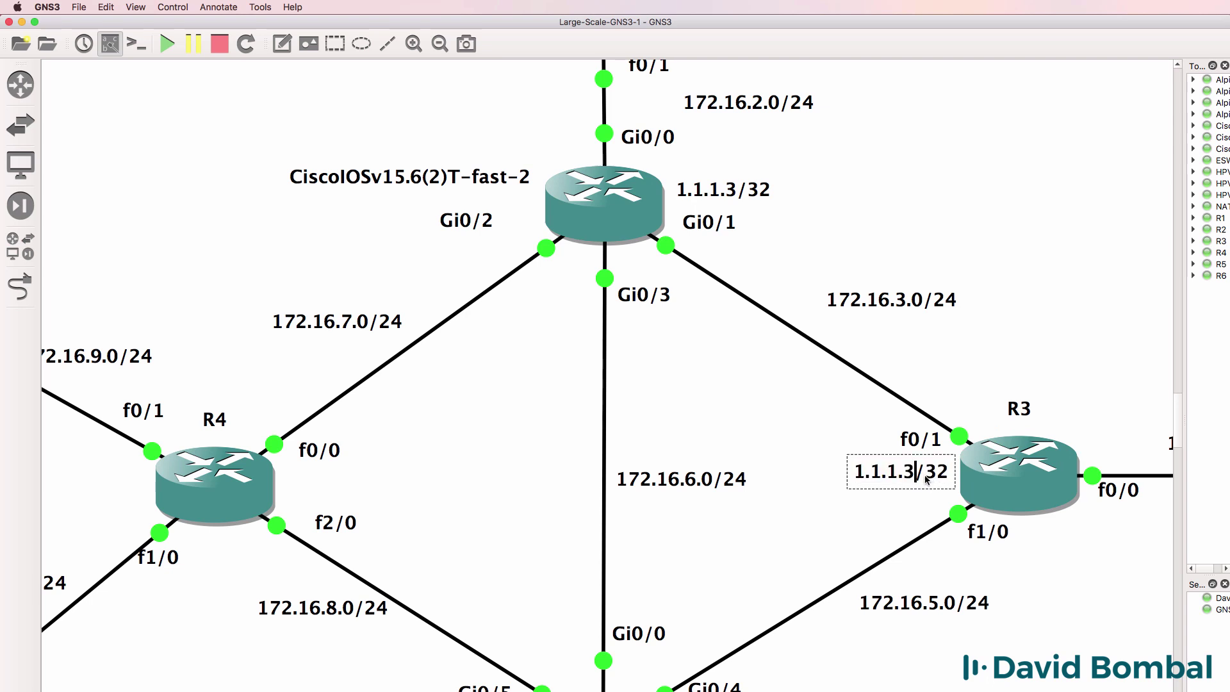
click(738, 442)
- Duplicate the 1.1.1.4/32 note beside R4 and change it to 1.1.1.5/32
right_click(885, 467)
click(886, 481)
drag(944, 508, 334, 483)
double_click(335, 483)
click(341, 485)
key(BackSpace)
text(5)
click(404, 495)
- Duplicate the 1.1.1.5/32 note beside CiscoIOSv15.6(2)T-fast-3 between its Gi0/4 and Gi0/3 labels and change it to 1.1.1.6/32
right_click(302, 481)
click(339, 489)
drag(399, 518, 584, 636)
scroll(574, 603, up, 5)
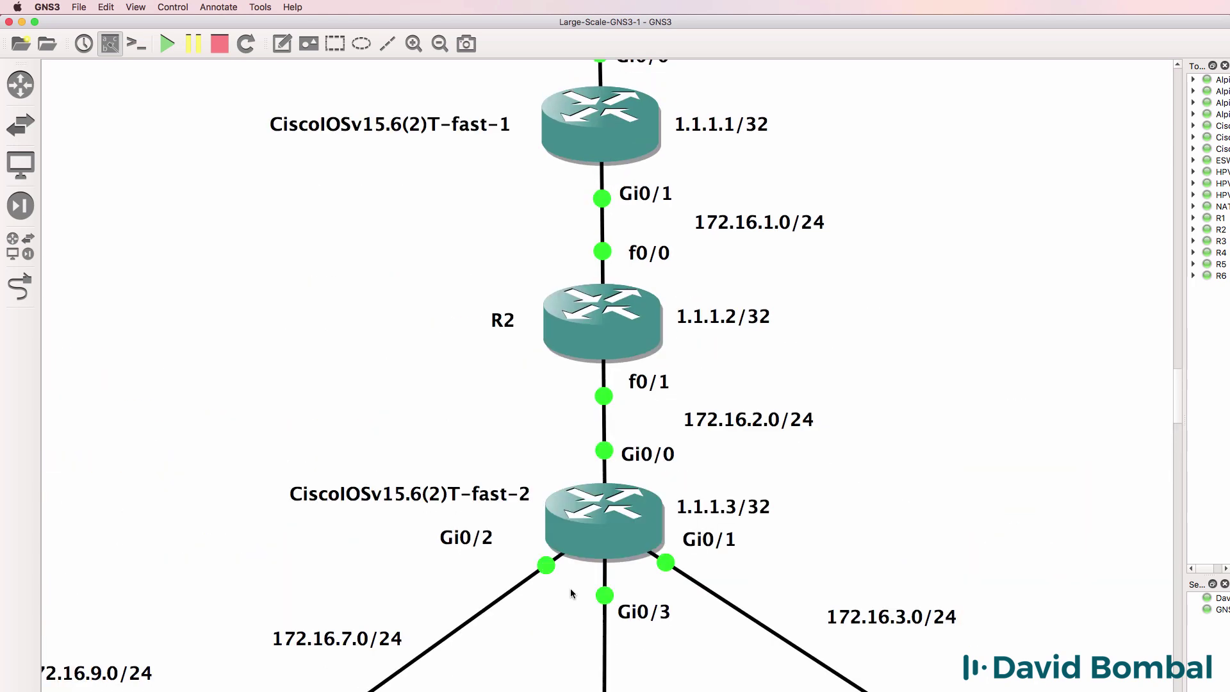
scroll(553, 410, down, 10)
drag(541, 217, 699, 301)
scroll(447, 214, up, 2)
double_click(727, 411)
key(Right)
key(Right)
key(Right)
key(Right)
key(Right)
key(Right)
key(Delete)
text(6)
click(925, 379)
drag(707, 411, 715, 410)
- Duplicate the 1.1.1.6/32 note beside HPVSR10017.10.E0324-3, change it to 1.1.1.7/32 and place it just below the GE1/0 label
right_click(763, 405)
click(898, 418)
drag(788, 440, 1005, 598)
double_click(985, 612)
key(Delete)
text(7)
click(812, 574)
click(935, 602)
click(807, 596)
drag(947, 569, 939, 553)
drag(977, 599, 970, 579)
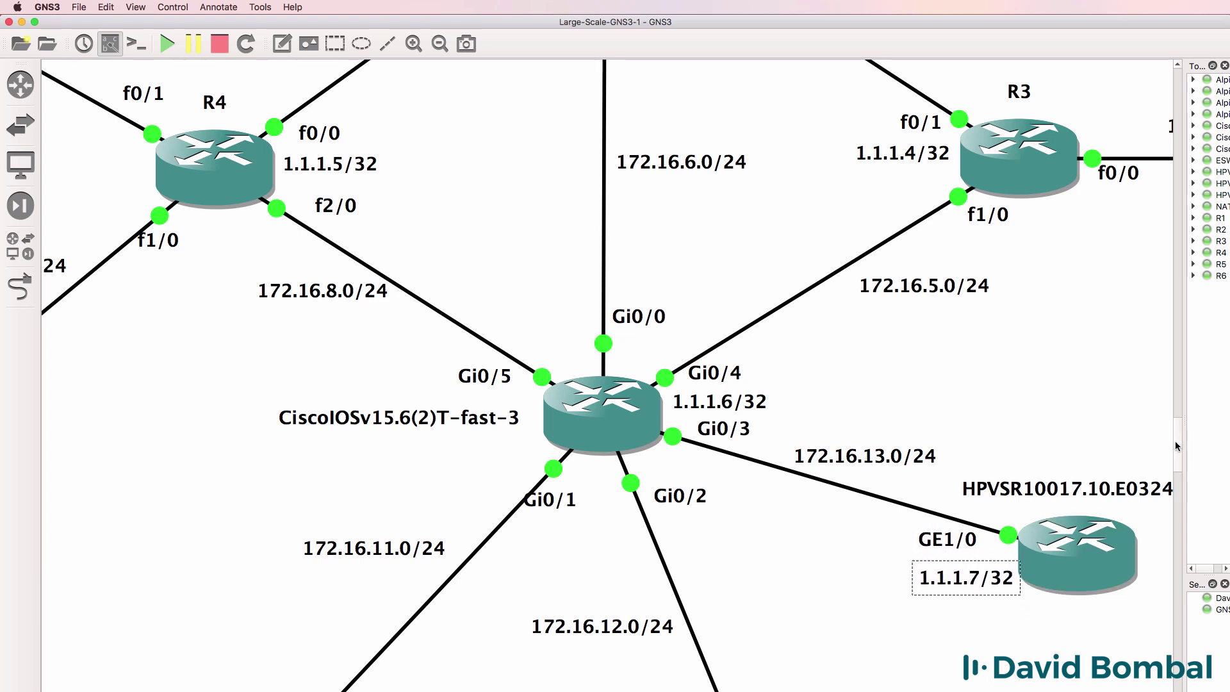
- Duplicate the 1.1.1.7/32 note beside R6 and change it to 1.1.1.8/32
drag(1176, 447, 1179, 466)
right_click(927, 262)
click(942, 261)
drag(1003, 286, 879, 460)
key(Left)
key(BackSpace)
text(8)
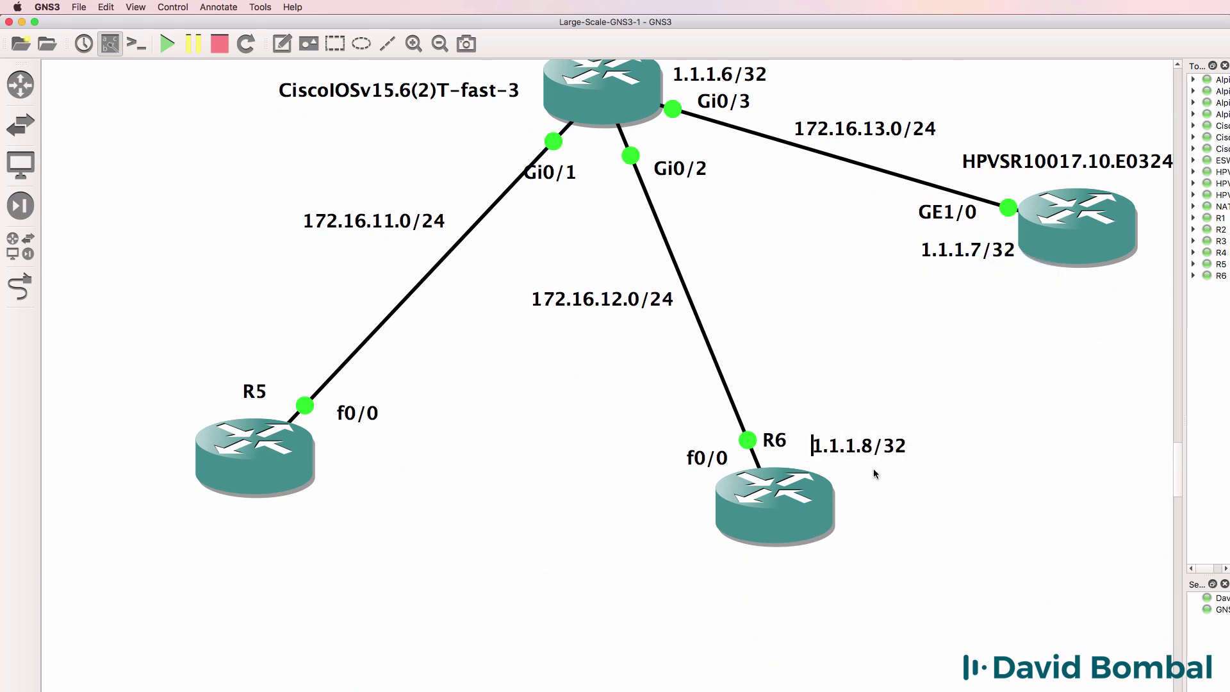
- Duplicate the 1.1.1.8/32 note beside R5 and change it to 1.1.1.9/32
drag(812, 447, 380, 462)
right_click(841, 450)
click(878, 455)
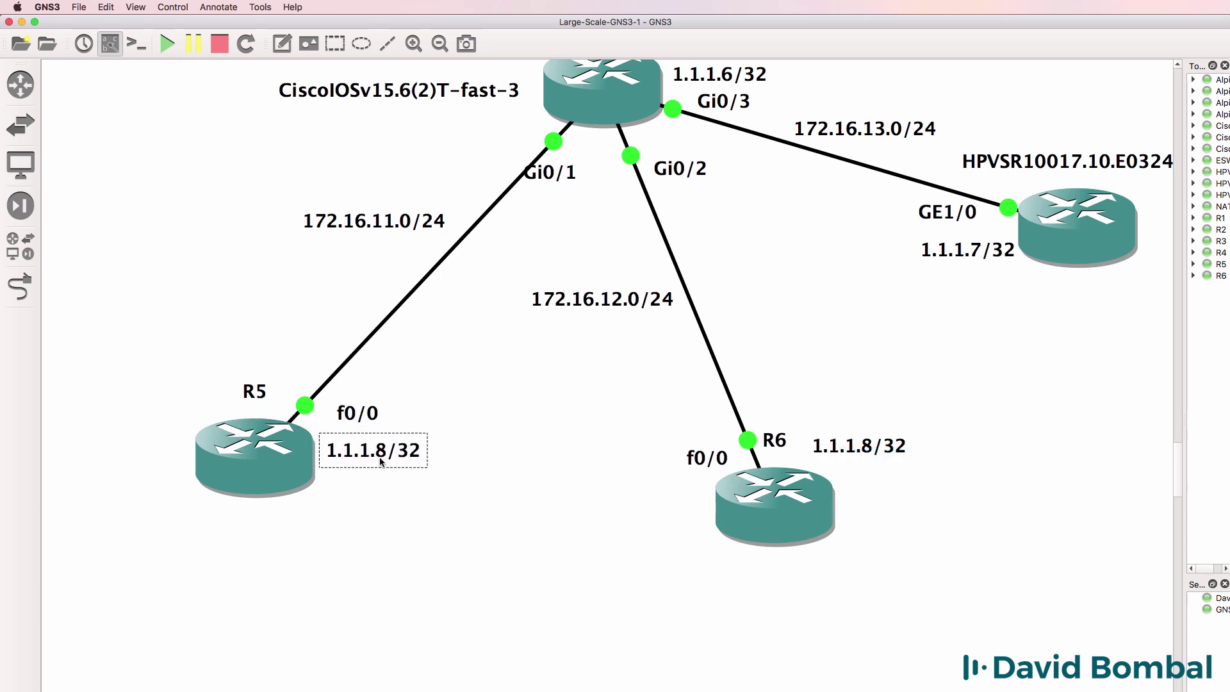
double_click(385, 459)
click(383, 459)
key(Delete)
text(9)
click(429, 497)
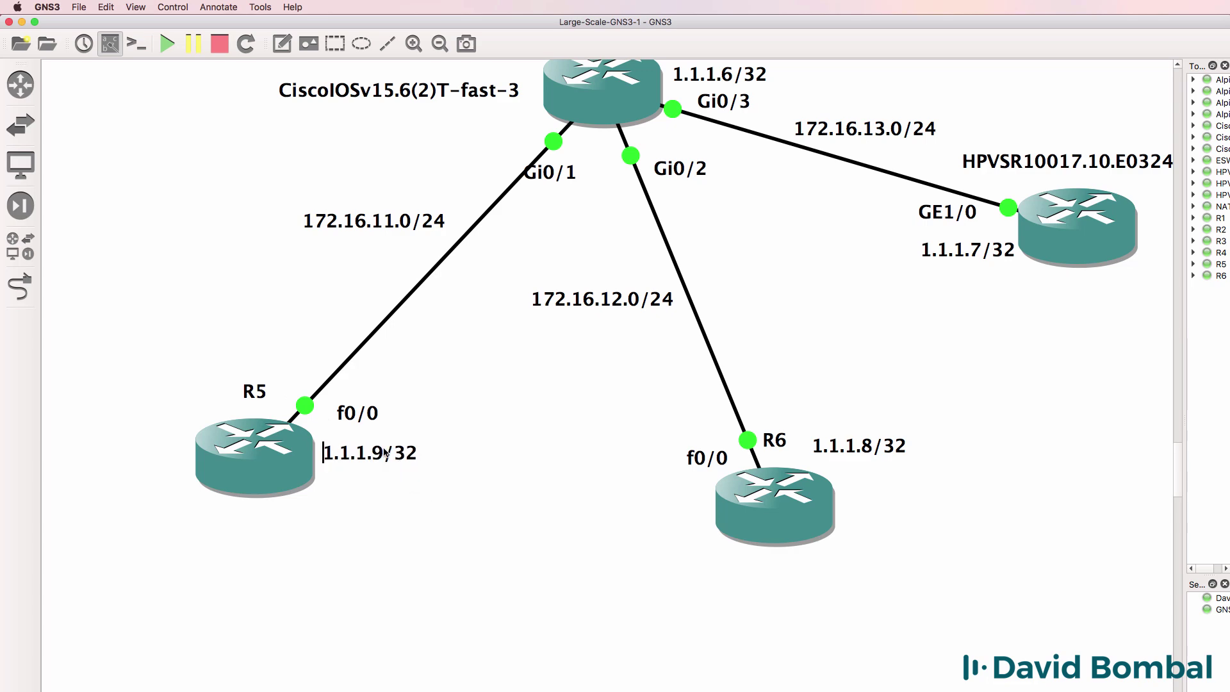
- Duplicate the 1.1.1.9/32 note beside HPVSR10017.10.E0324-2 and change it to 1.1.1.10/32
scroll(391, 498, up, 6)
scroll(384, 487, down, 3)
click(439, 43)
click(434, 49)
right_click(486, 540)
click(518, 549)
drag(494, 540, 304, 130)
text(0)
click(312, 422)
- Duplicate the 1.1.1.10/32 note beside HPVSR10017.10.E0324-1 and change it to 1.1.1.11/32
right_click(286, 382)
click(312, 391)
double_click(309, 131)
click(314, 131)
key(BackSpace)
text(2)
click(251, 210)
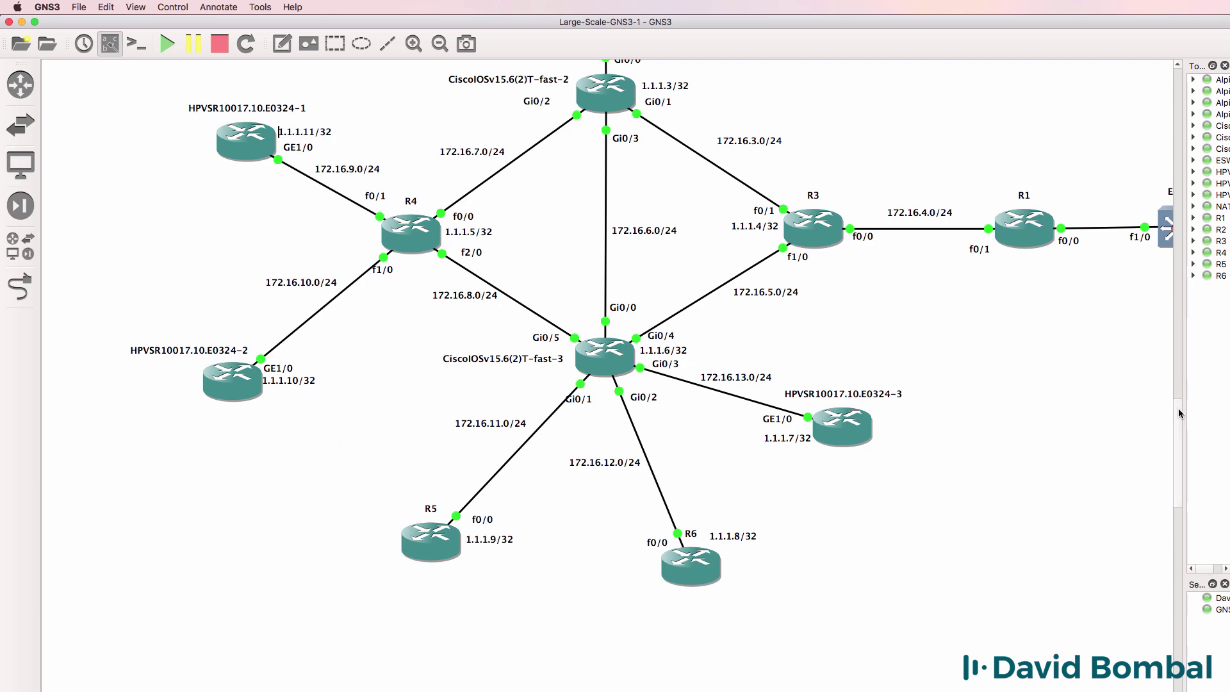
- Nudge CiscoIOSv15.6(2)T-fast-3, its 1.1.1.6/32 note and its Gi0/4 label so that they sit clear of each other
scroll(251, 210, up, 3)
scroll(503, 267, up, 6)
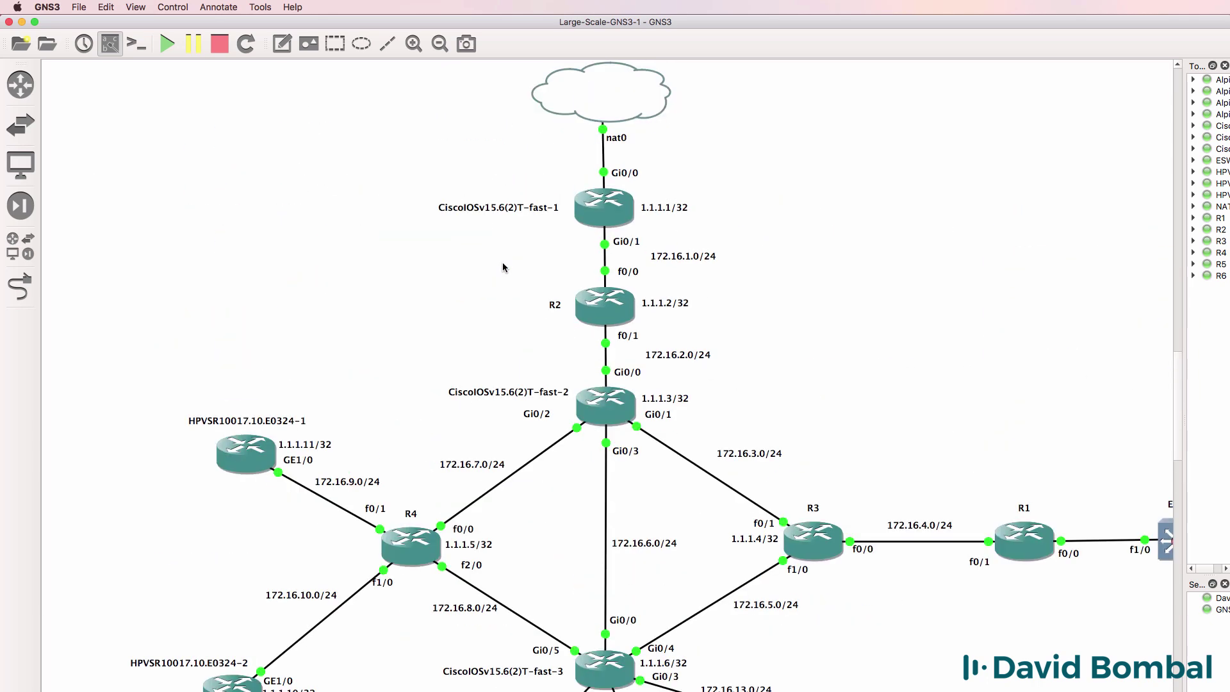
scroll(503, 267, down, 3)
scroll(502, 268, down, 3)
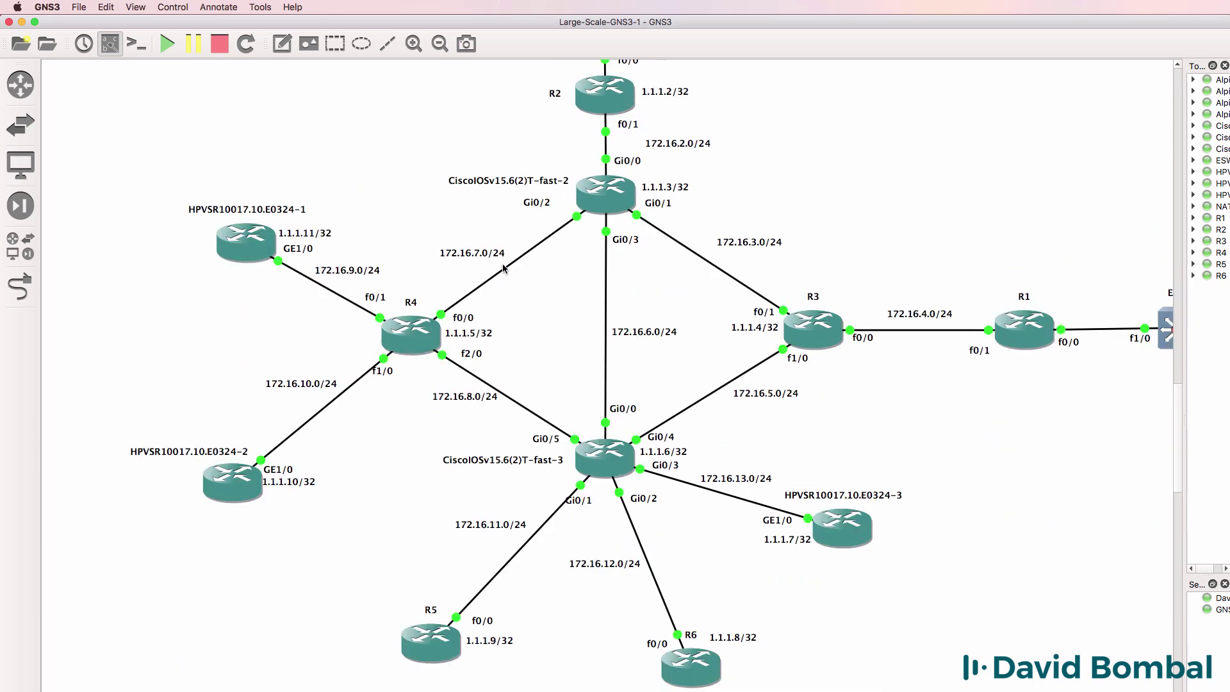
drag(616, 475, 683, 431)
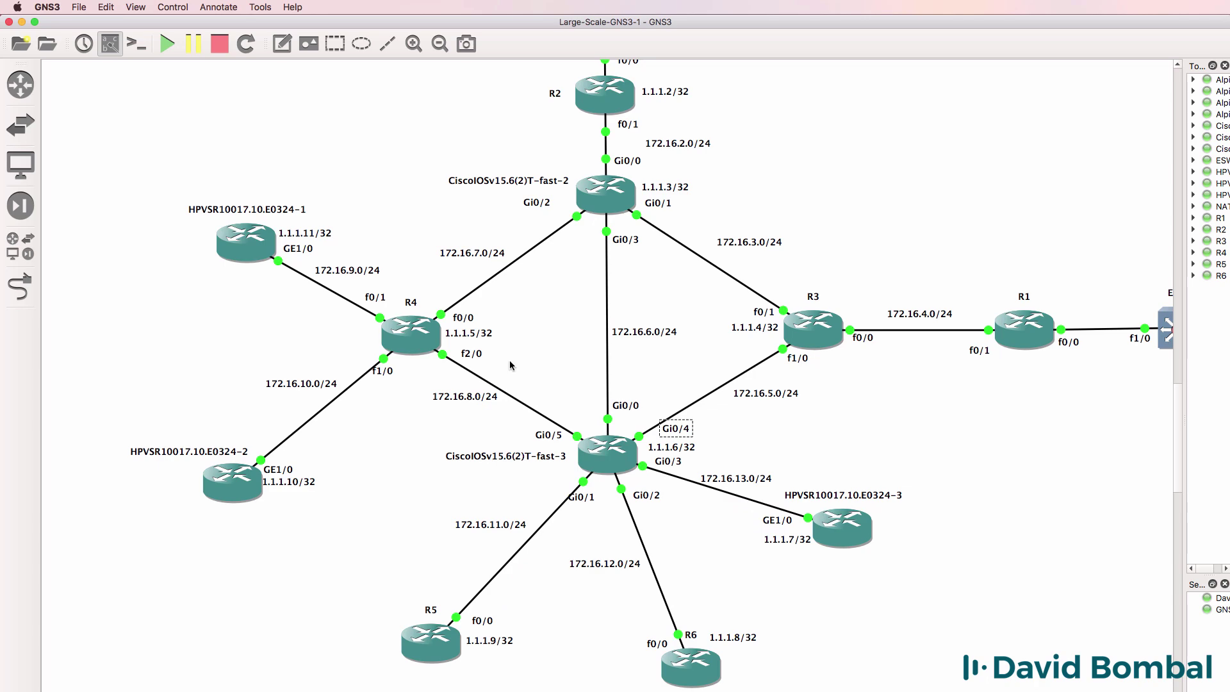
- Review the labelled topology and display the node and port connection details of CiscoIOSv15.6(2)T-fast-2
scroll(678, 355, up, 3)
scroll(678, 357, up, 3)
scroll(677, 357, down, 3)
scroll(677, 357, up, 3)
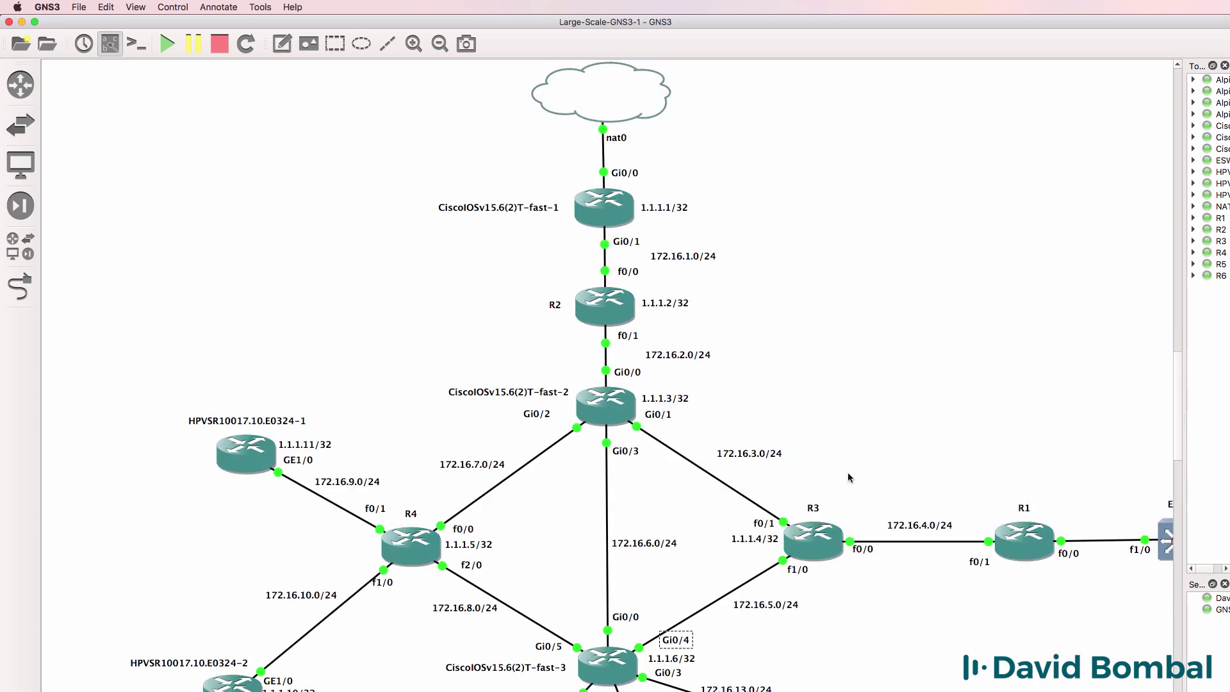
click(414, 44)
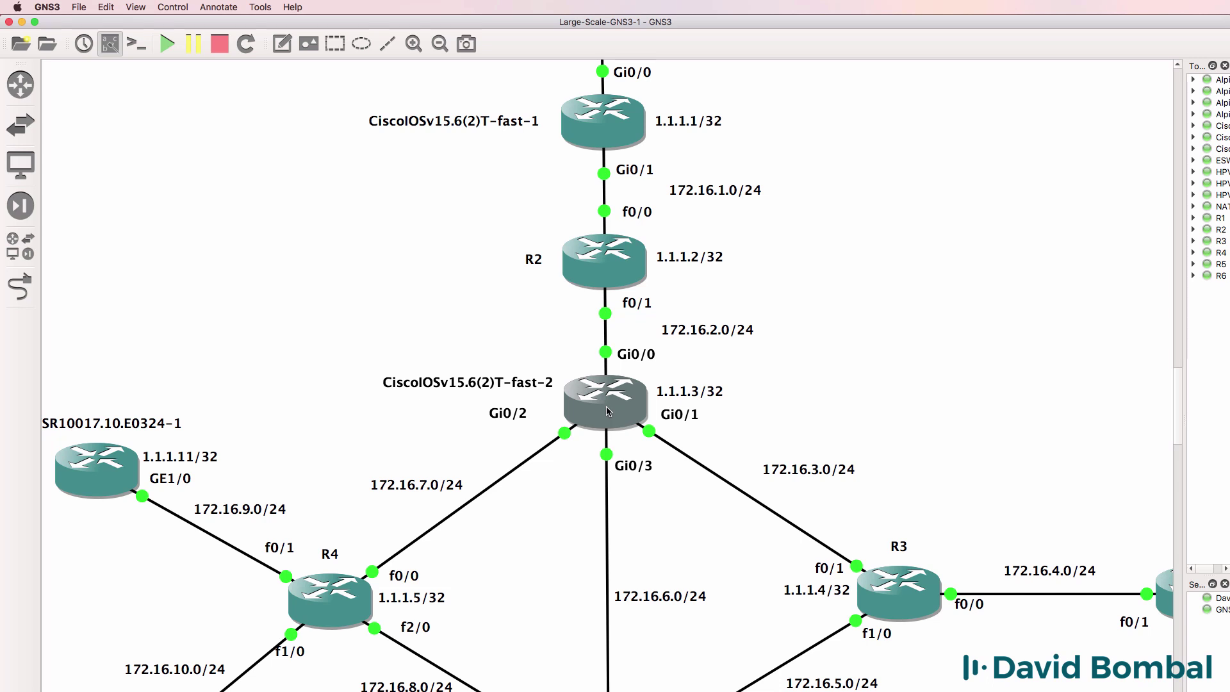
mouse_move(608, 411)
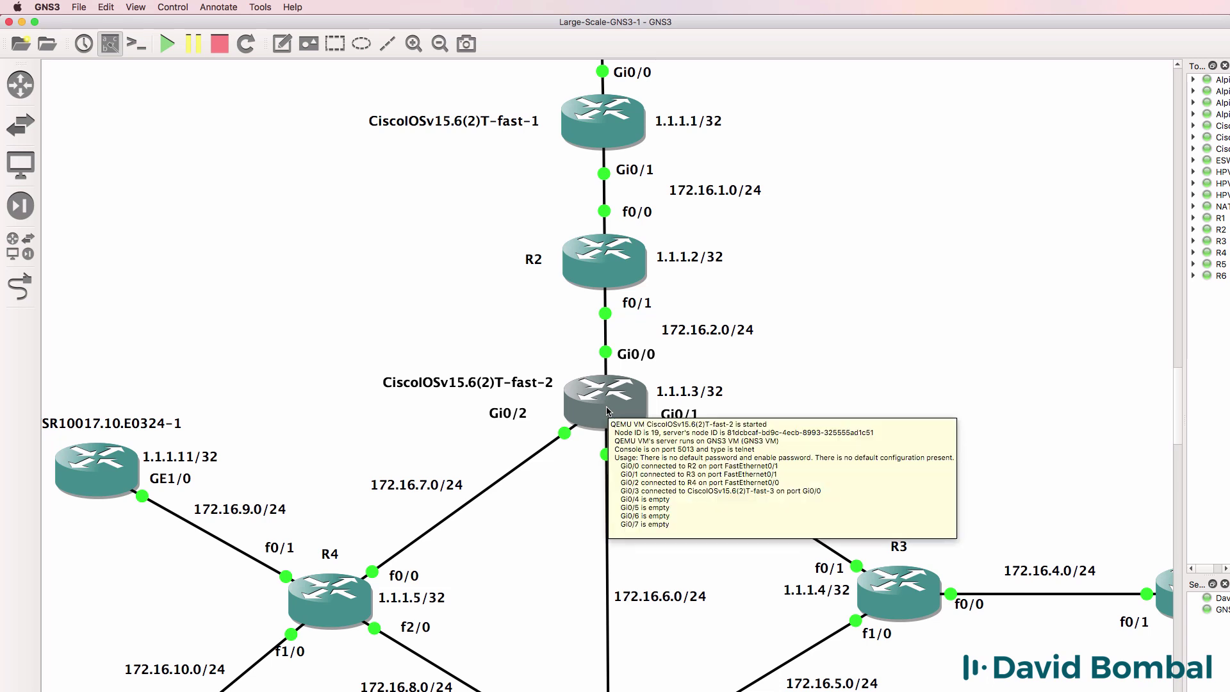